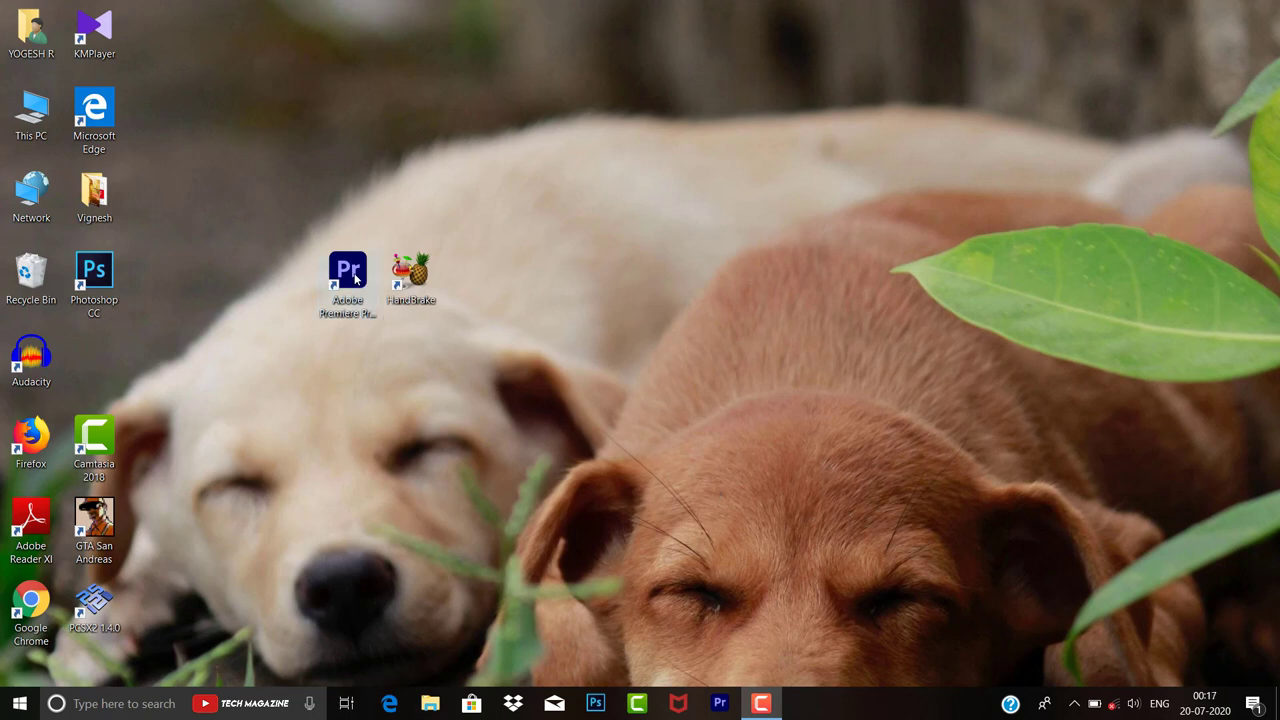
Rearrange the Premiere Pro and HandBrake desktop shortcuts, then launch Adobe Premiere Pro
{"action": "left_click_drag", "start_coordinate": [348, 276], "coordinate": [318, 285]}
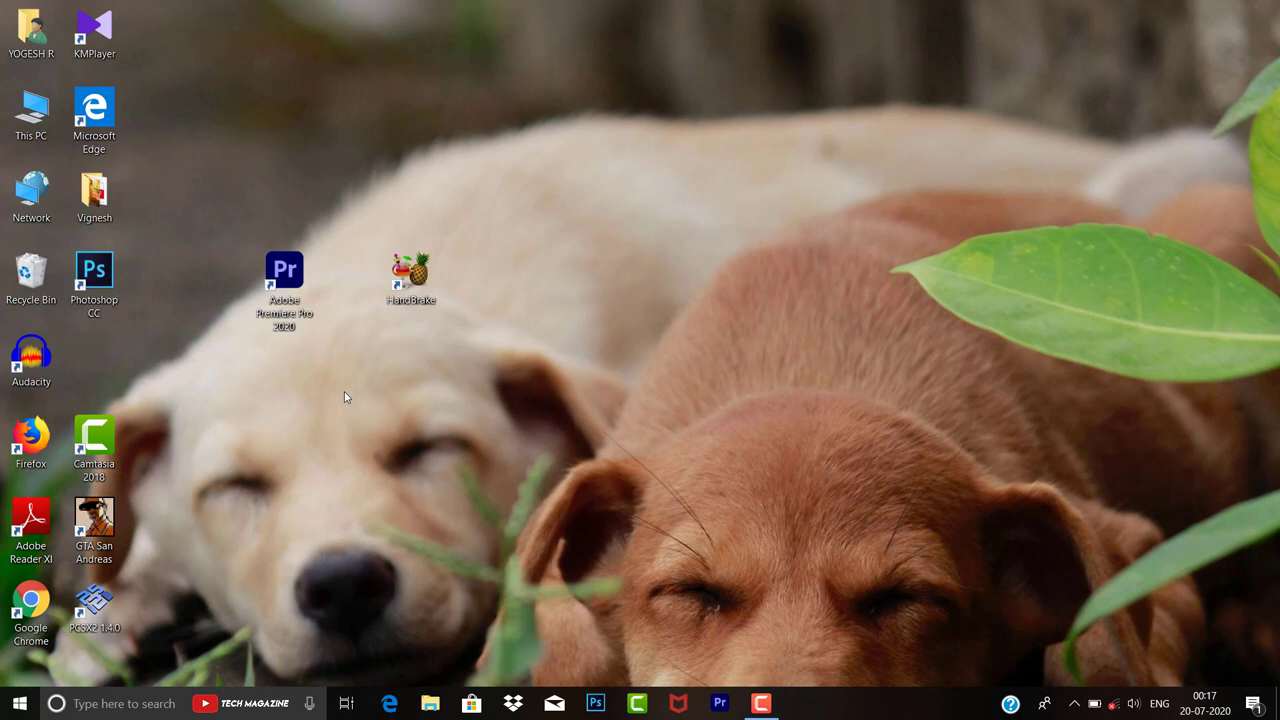
{"action": "left_click_drag", "start_coordinate": [298, 320], "coordinate": [330, 318]}
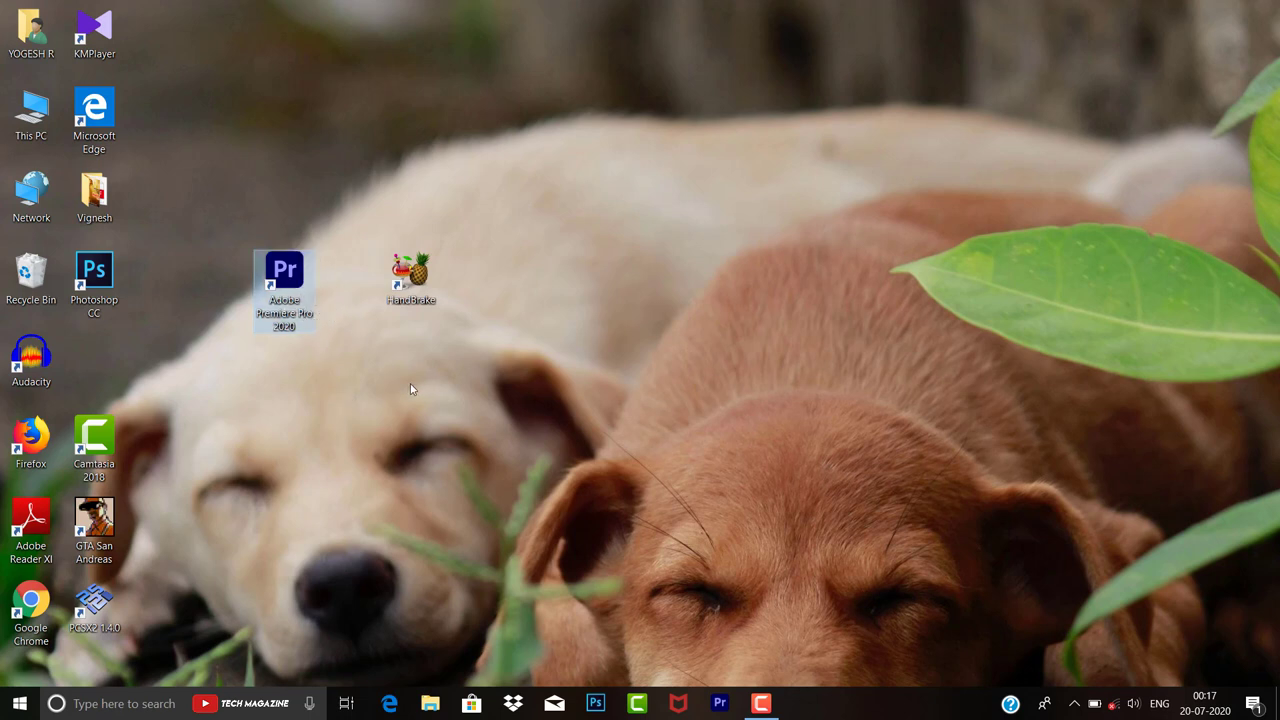
{"action": "mouse_move", "coordinate": [424, 270]}
{"action": "left_mouse_down"}
{"action": "mouse_move", "coordinate": [440, 258]}
{"action": "mouse_move", "coordinate": [425, 352]}
{"action": "left_mouse_up"}
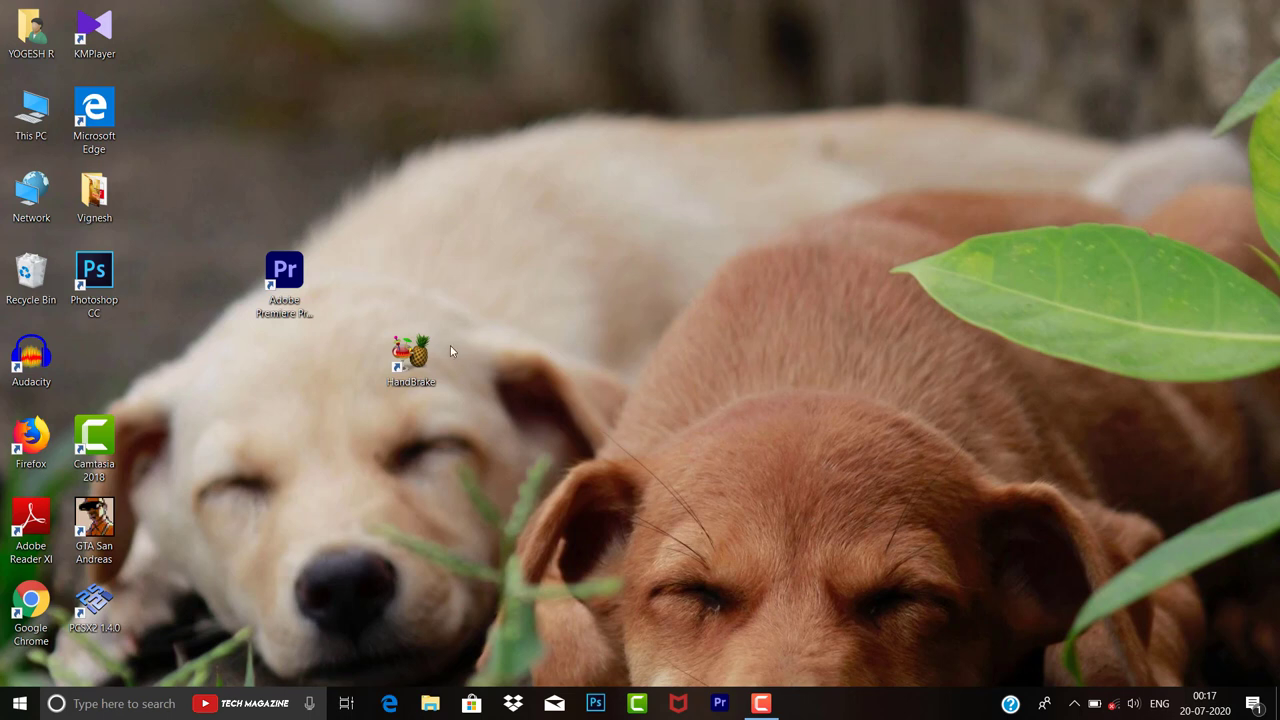
{"action": "left_click", "coordinate": [290, 289]}
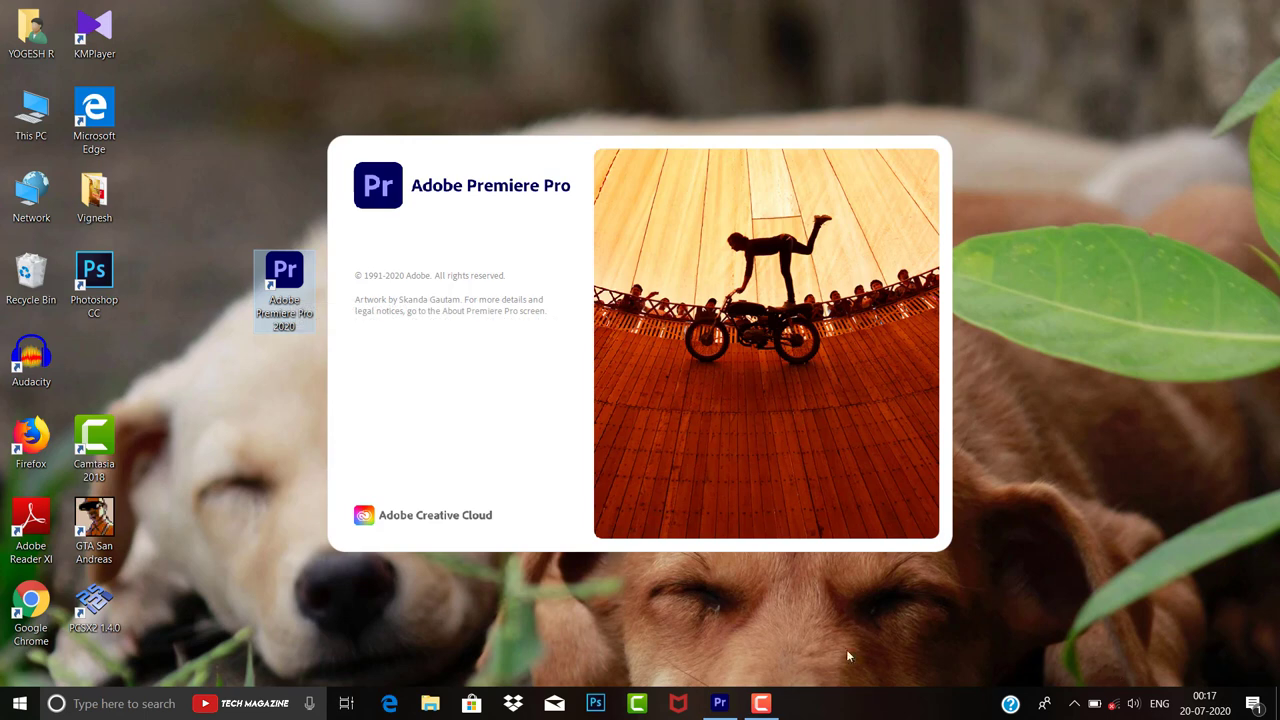
Start a New Project from the Home screen, name it '60fps whatsapp sts' and confirm
{"action": "left_click", "coordinate": [761, 703]}
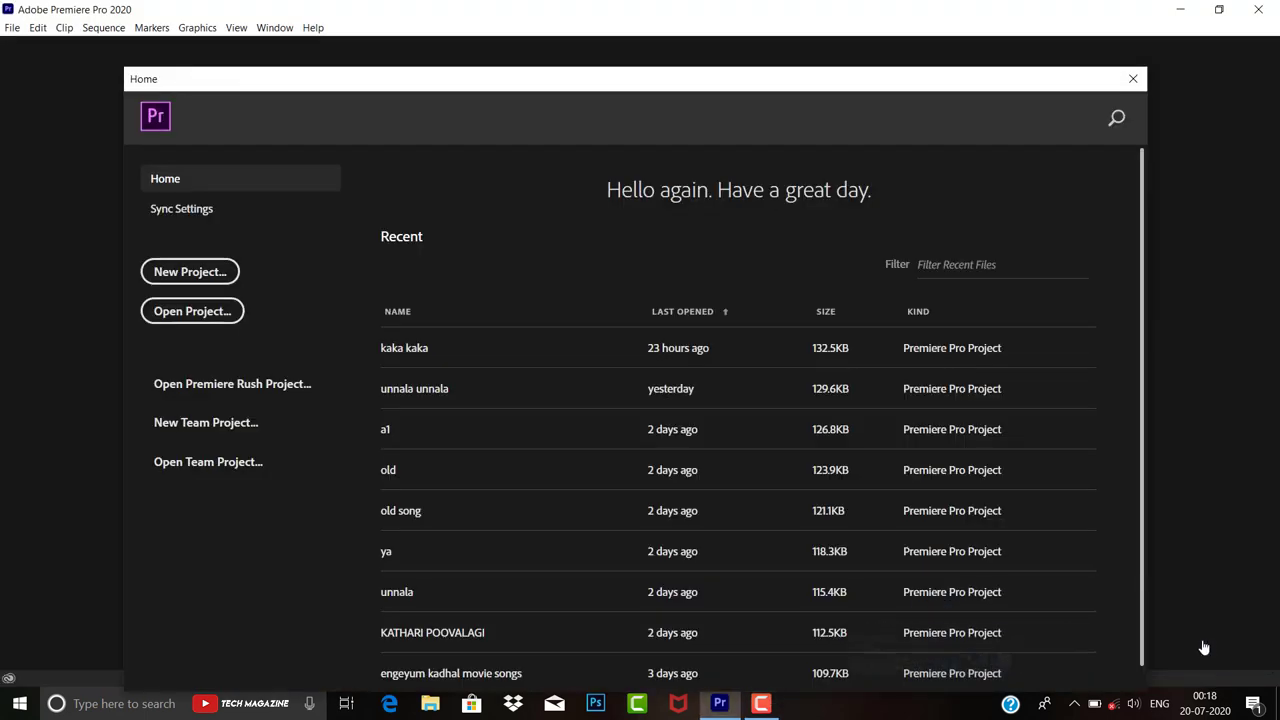
{"action": "left_click", "coordinate": [190, 271]}
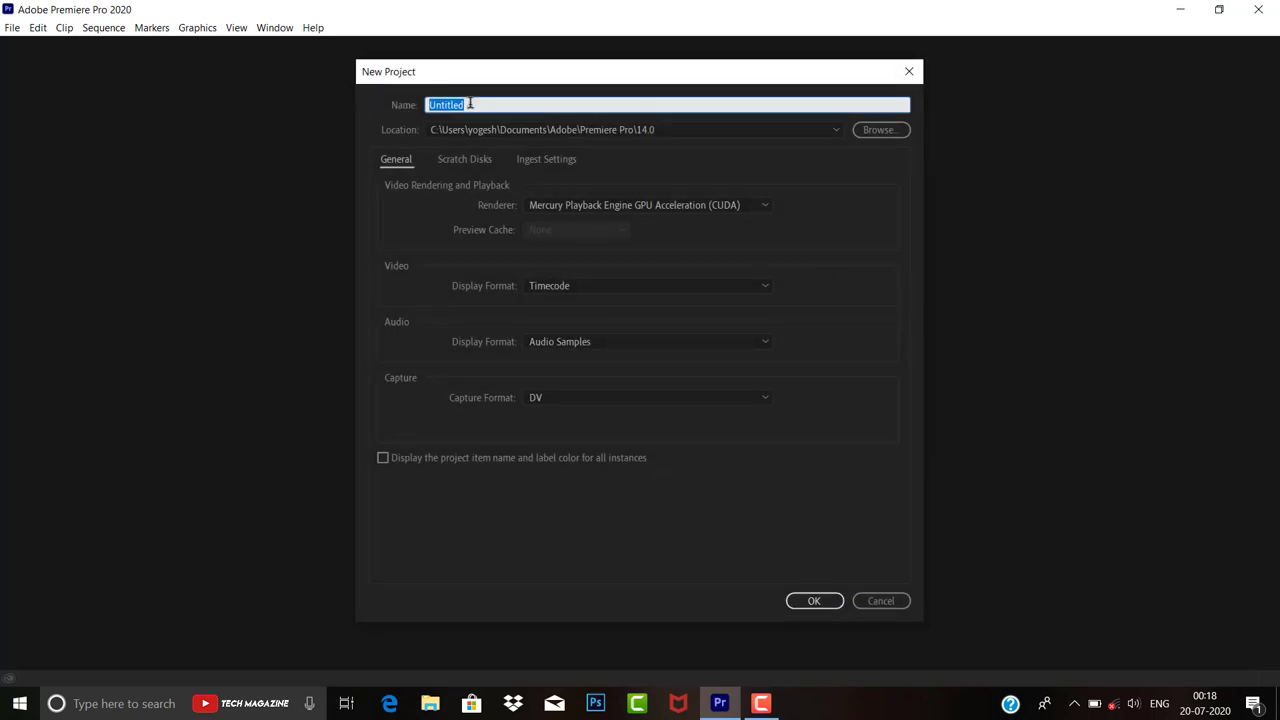
{"action": "key", "text": "BackSpace"}
{"action": "type", "text": "60"}
{"action": "type", "text": "fps "}
{"action": "type", "text": "wha"}
{"action": "type", "text": "tsa"}
{"action": "type", "text": "pp sts"}
{"action": "left_click", "coordinate": [793, 605]}
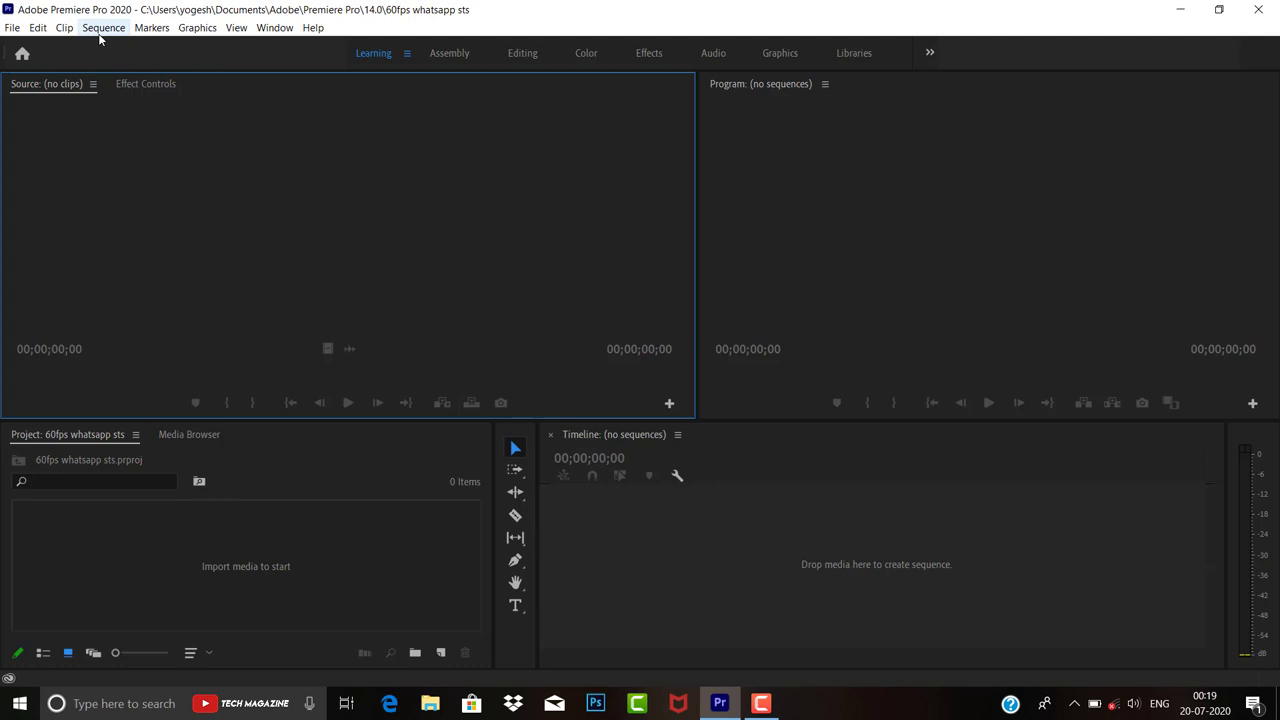
Start a new sequence with Custom editing mode and a 60.00 fps timebase
{"action": "left_click", "coordinate": [12, 28]}
{"action": "mouse_move", "coordinate": [67, 45]}
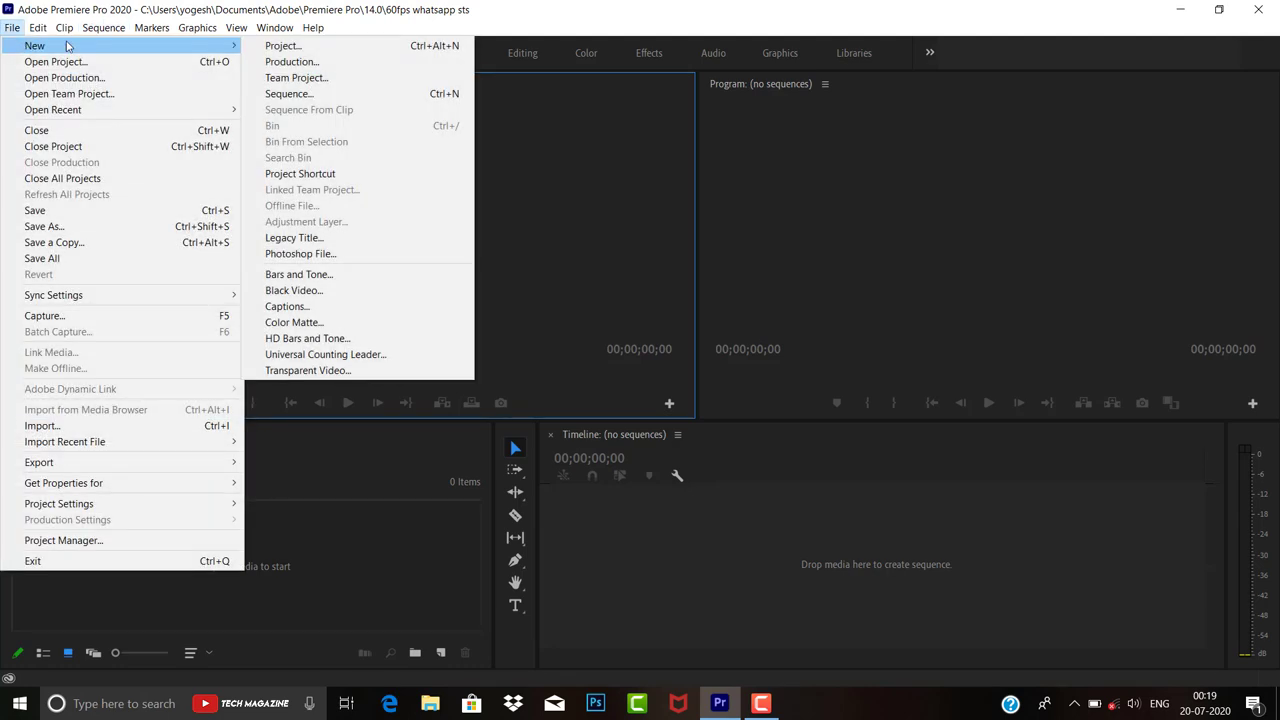
{"action": "left_click", "coordinate": [288, 96]}
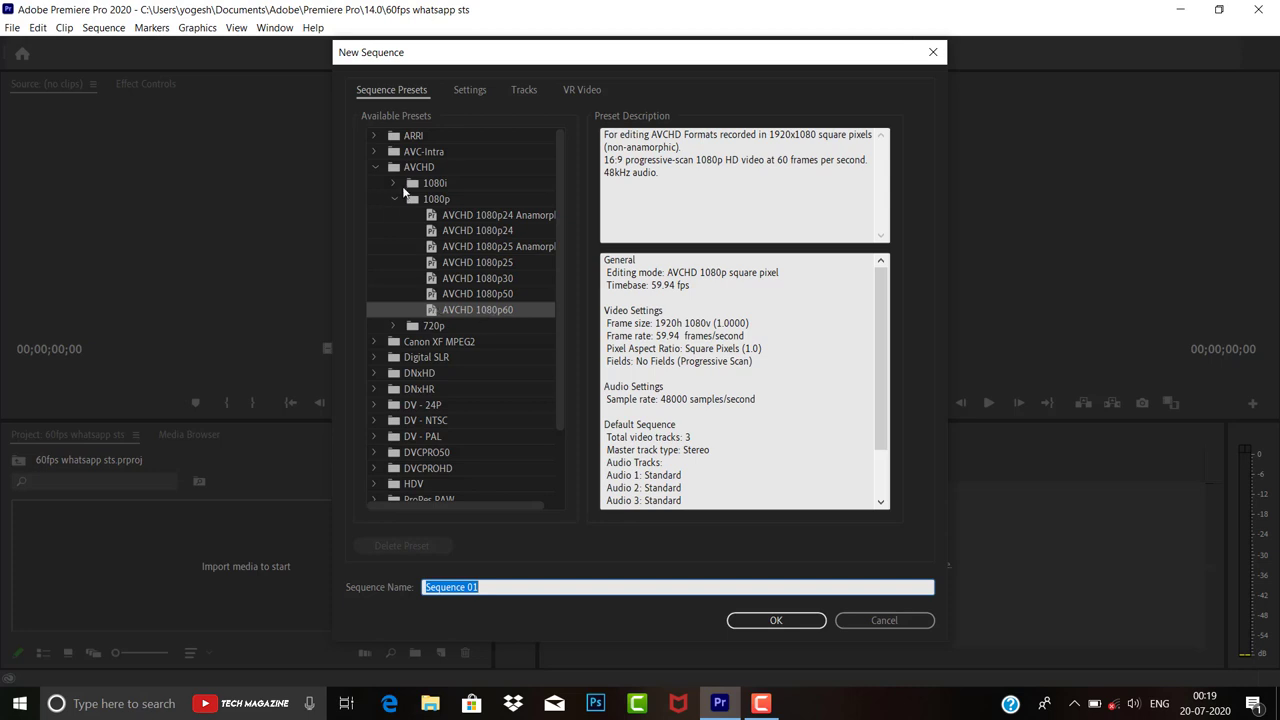
{"action": "left_click", "coordinate": [470, 90]}
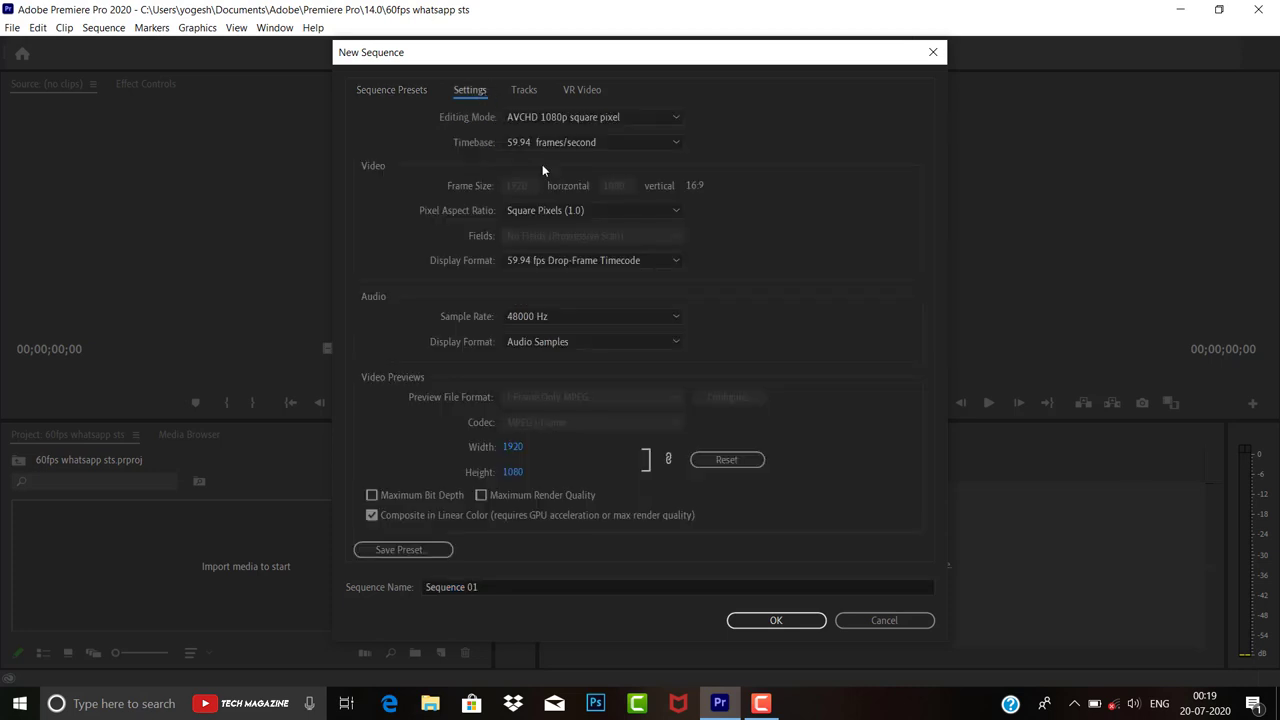
{"action": "left_click", "coordinate": [564, 119]}
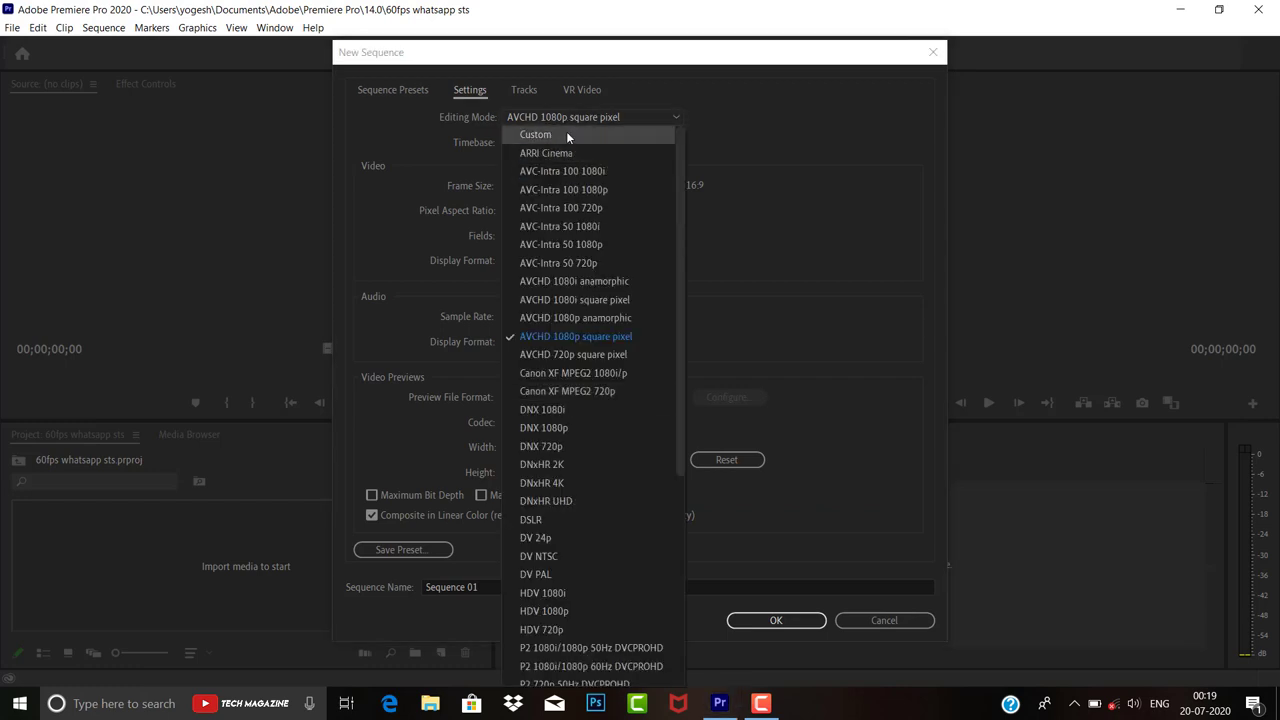
{"action": "left_click", "coordinate": [566, 132]}
{"action": "left_click", "coordinate": [527, 141]}
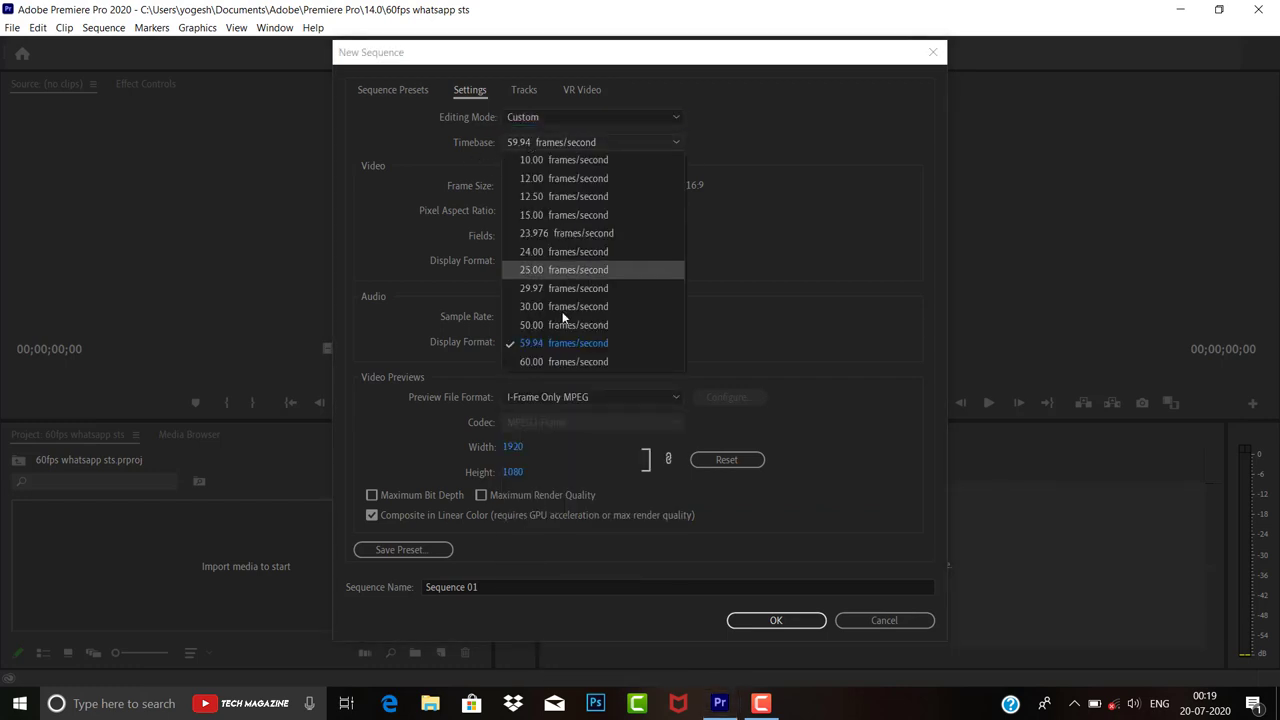
{"action": "left_click", "coordinate": [561, 362]}
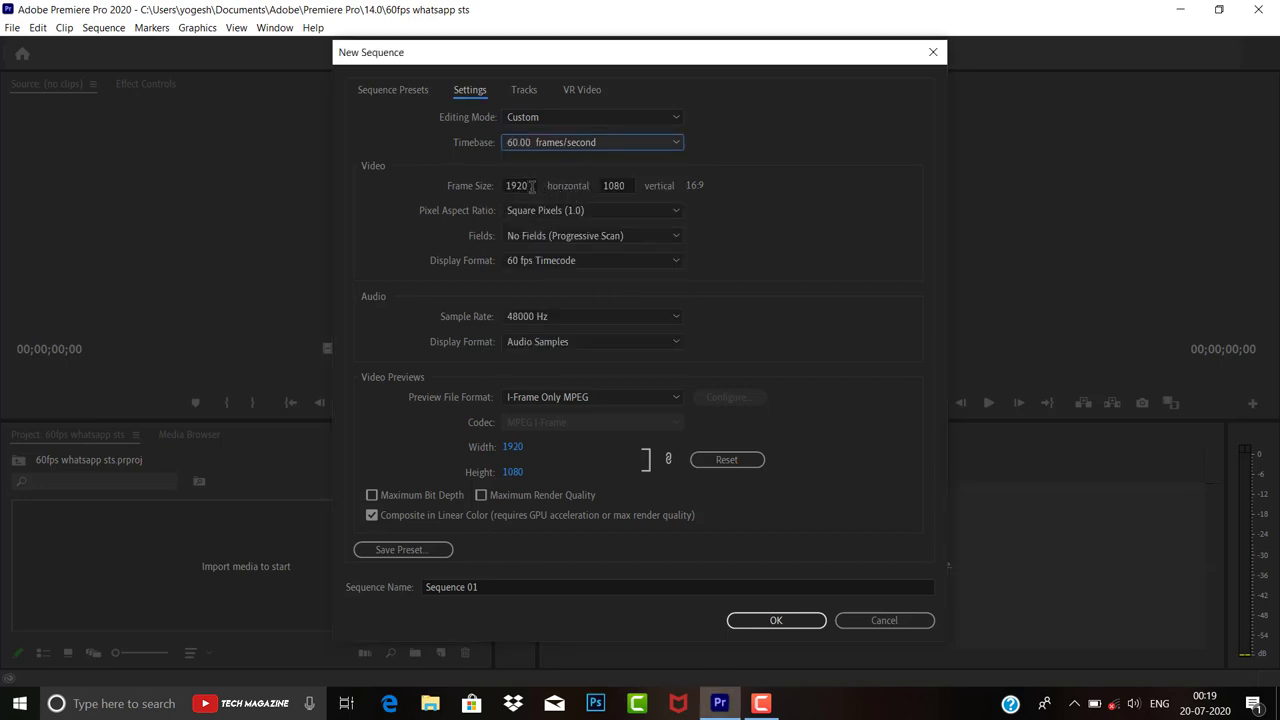
Set the frame width to 486 and name the sequence '60 fps whatsapp sts'
{"action": "left_click", "coordinate": [531, 186]}
{"action": "key", "text": "BackSpace"}
{"action": "key", "text": "BackSpace"}
{"action": "key", "text": "BackSpace"}
{"action": "key", "text": "BackSpace"}
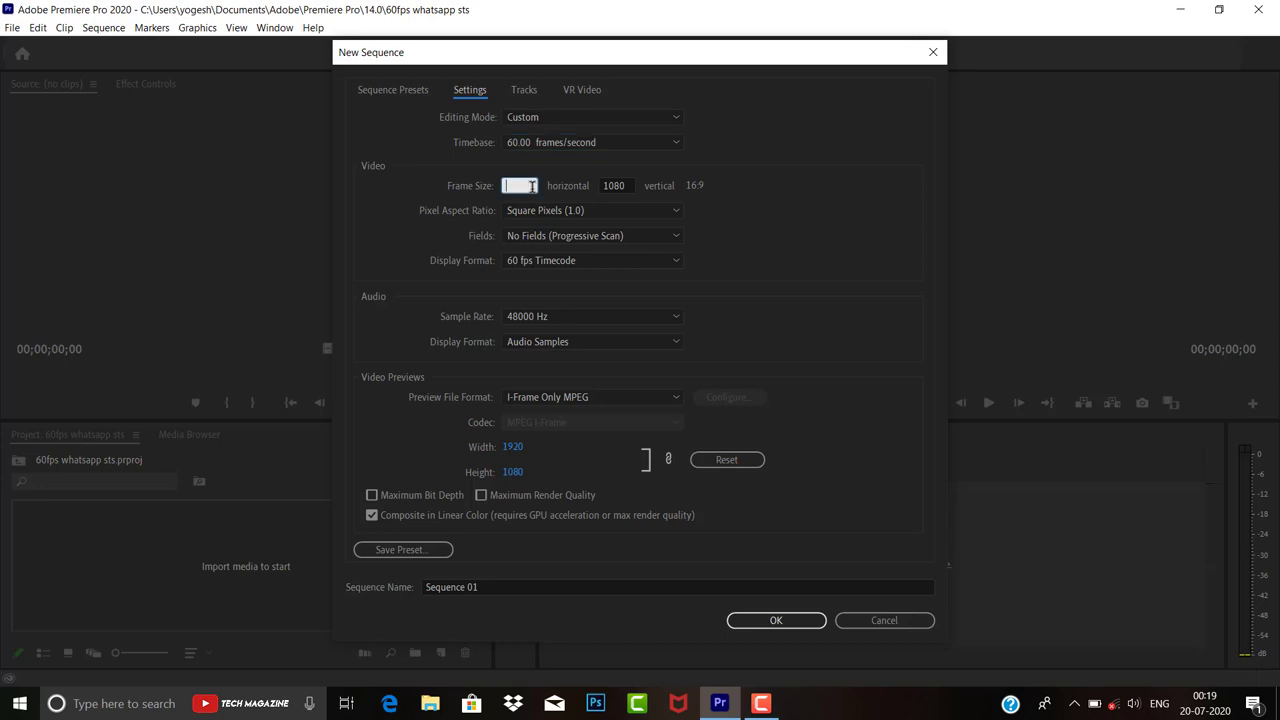
{"action": "type", "text": "486"}
{"action": "left_click", "coordinate": [495, 587]}
{"action": "key", "text": "BackSpace"}
{"action": "key", "text": "BackSpace"}
{"action": "key", "text": "BackSpace"}
{"action": "key", "text": "BackSpace"}
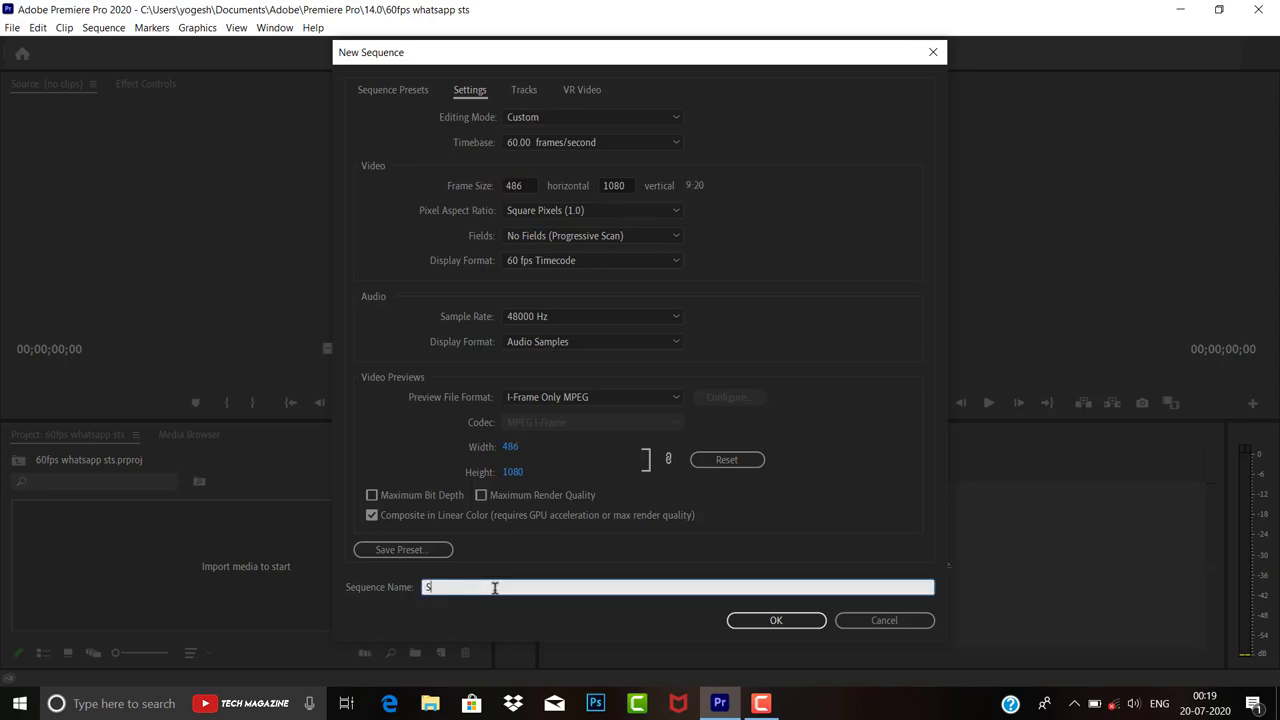
{"action": "key", "text": "BackSpace"}
{"action": "type", "text": "60 "}
{"action": "type", "text": "fps w"}
{"action": "type", "text": "hatsap"}
{"action": "type", "text": "p sts"}
{"action": "left_click", "coordinate": [789, 621]}
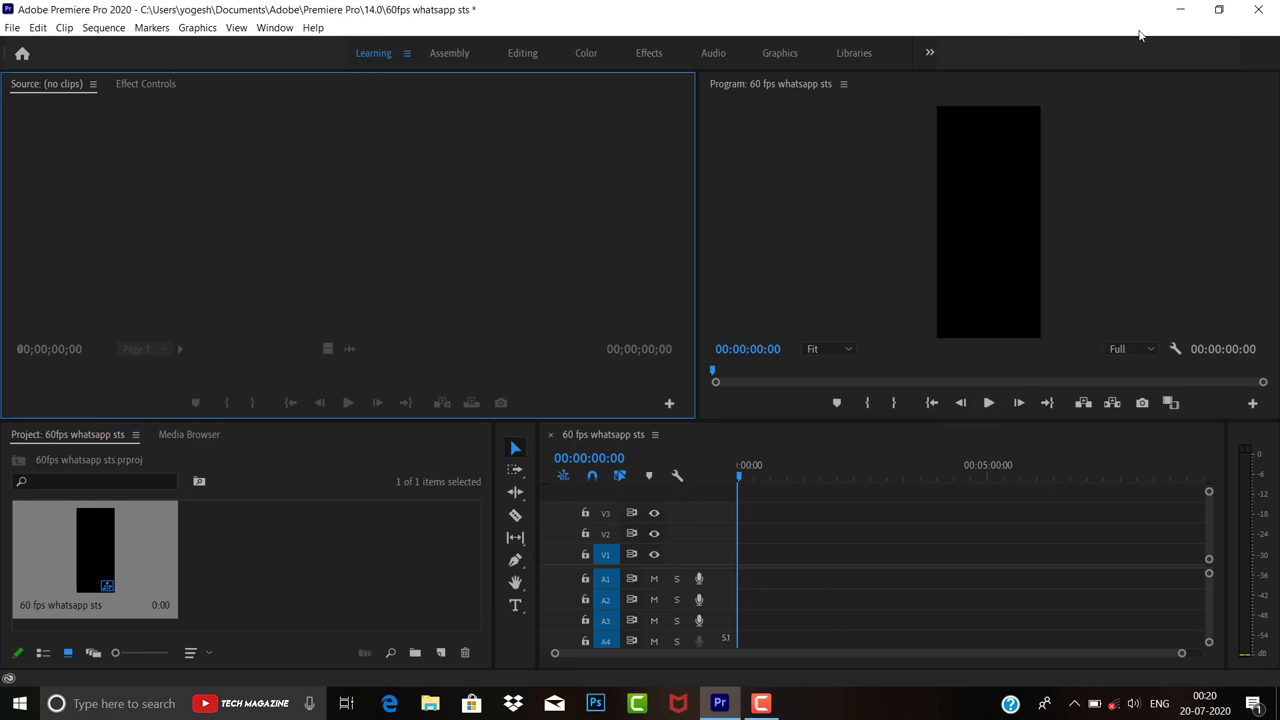
Import 'Engeyum Kaadhal - Dhimu Dhimu Video' from D:\Video Songs into the project bin
{"action": "right_click", "coordinate": [334, 555]}
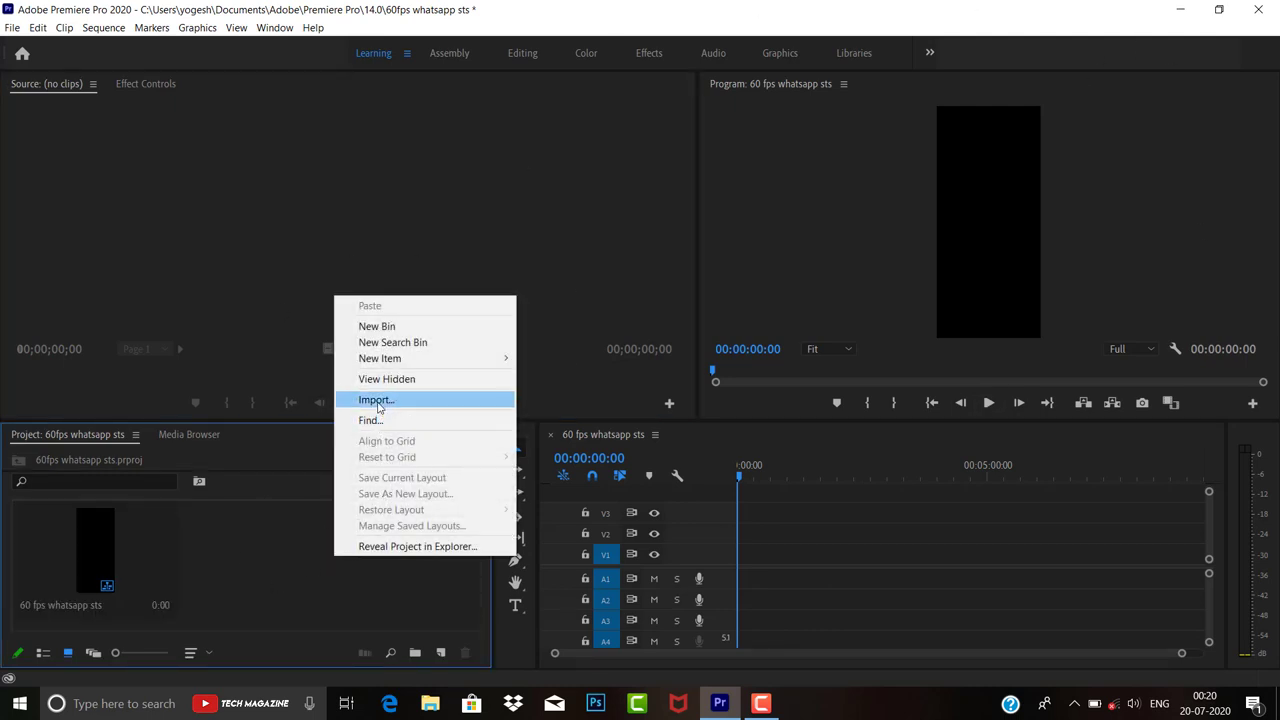
{"action": "left_click", "coordinate": [378, 401]}
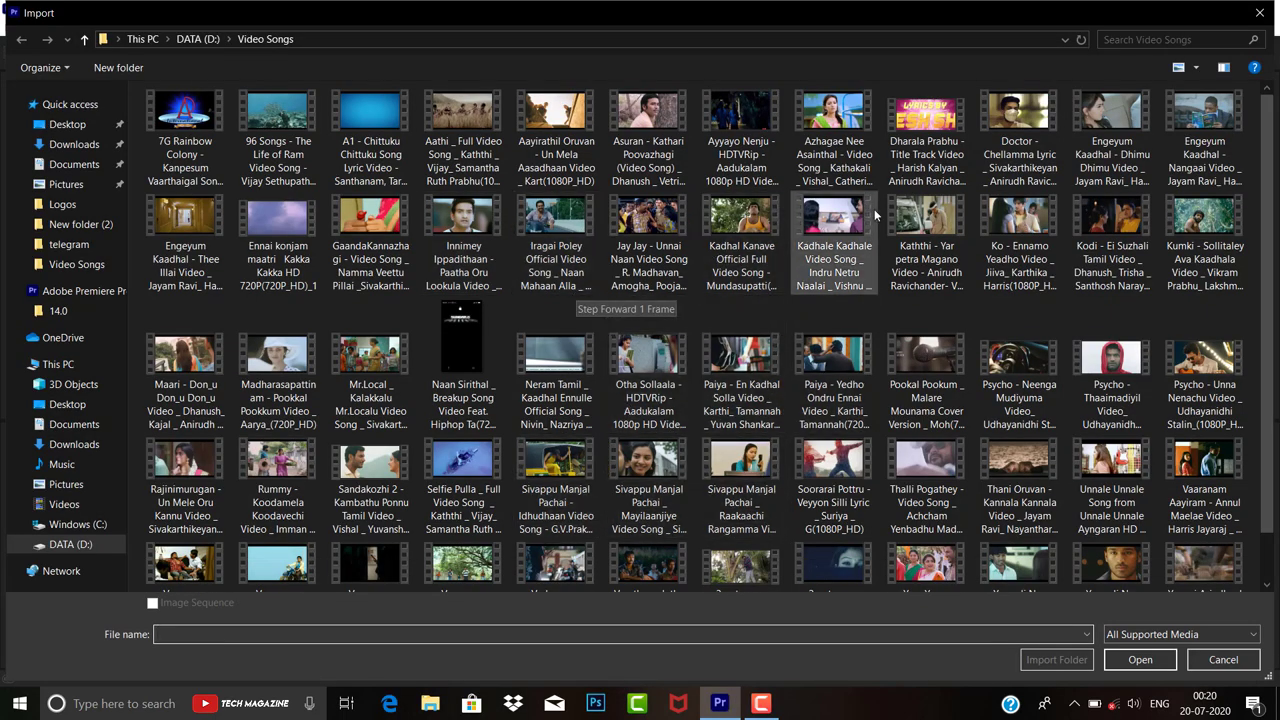
{"action": "left_click", "coordinate": [1110, 135]}
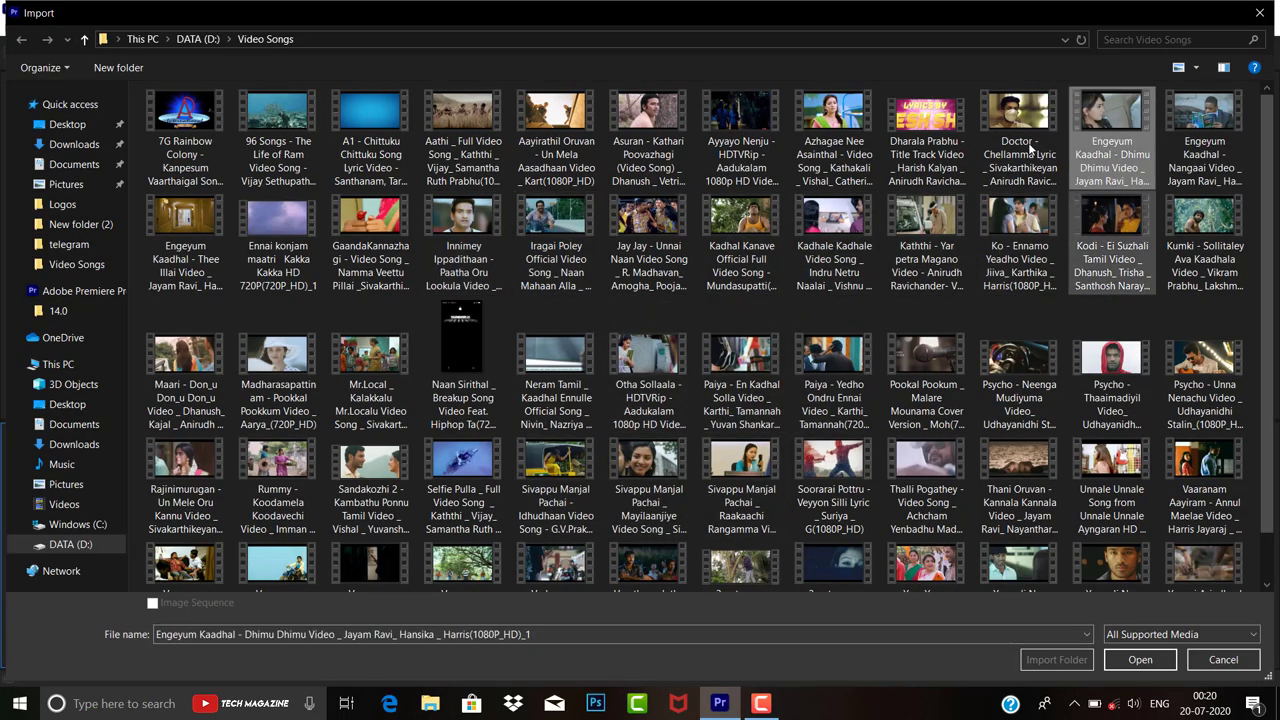
{"action": "left_click", "coordinate": [1150, 664]}
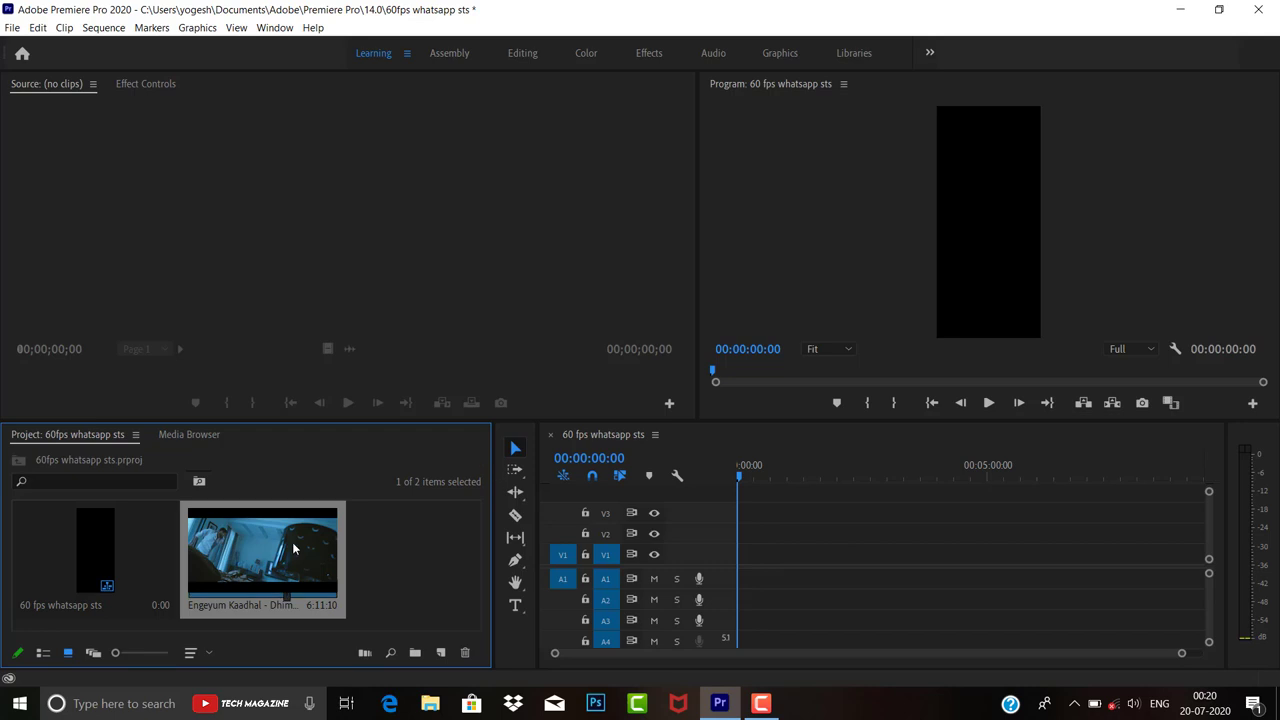
Load the song clip into the Source Monitor and set an In point at 00:03:38:05
{"action": "left_click_drag", "start_coordinate": [293, 548], "coordinate": [229, 246]}
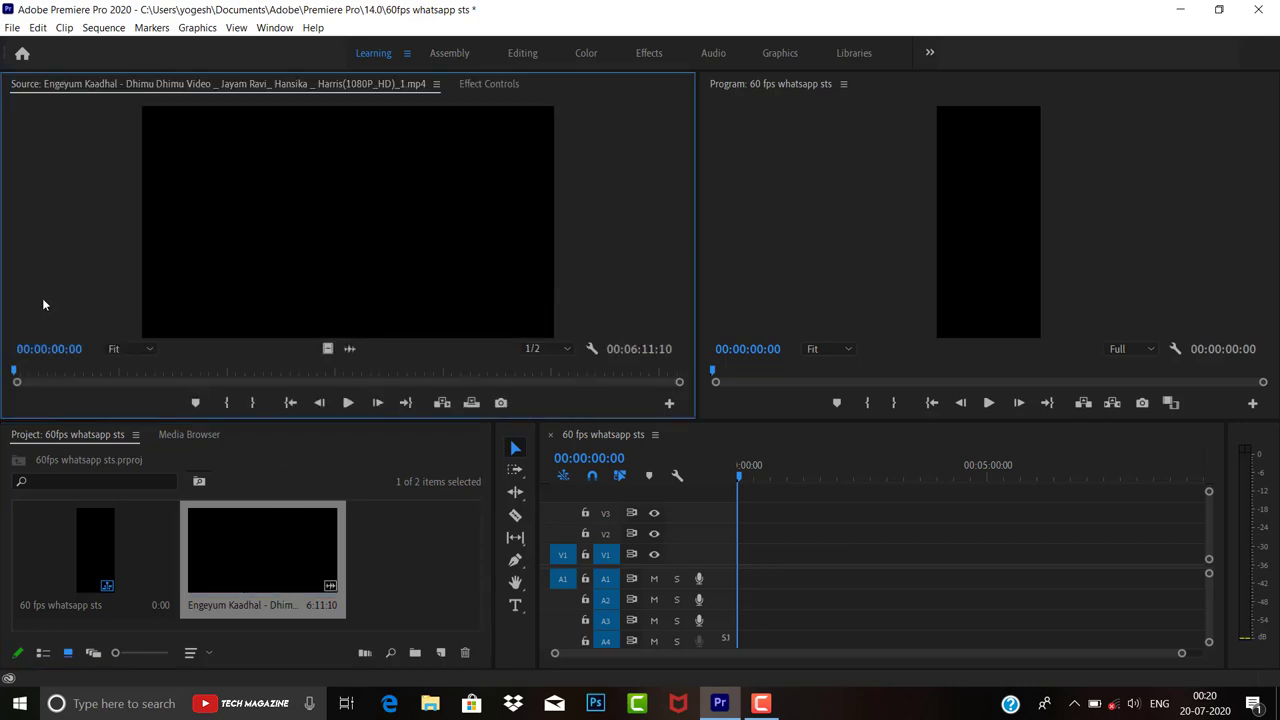
{"action": "mouse_move", "coordinate": [16, 373]}
{"action": "left_mouse_down"}
{"action": "mouse_move", "coordinate": [599, 374]}
{"action": "mouse_move", "coordinate": [360, 404]}
{"action": "mouse_move", "coordinate": [376, 402]}
{"action": "left_mouse_up"}
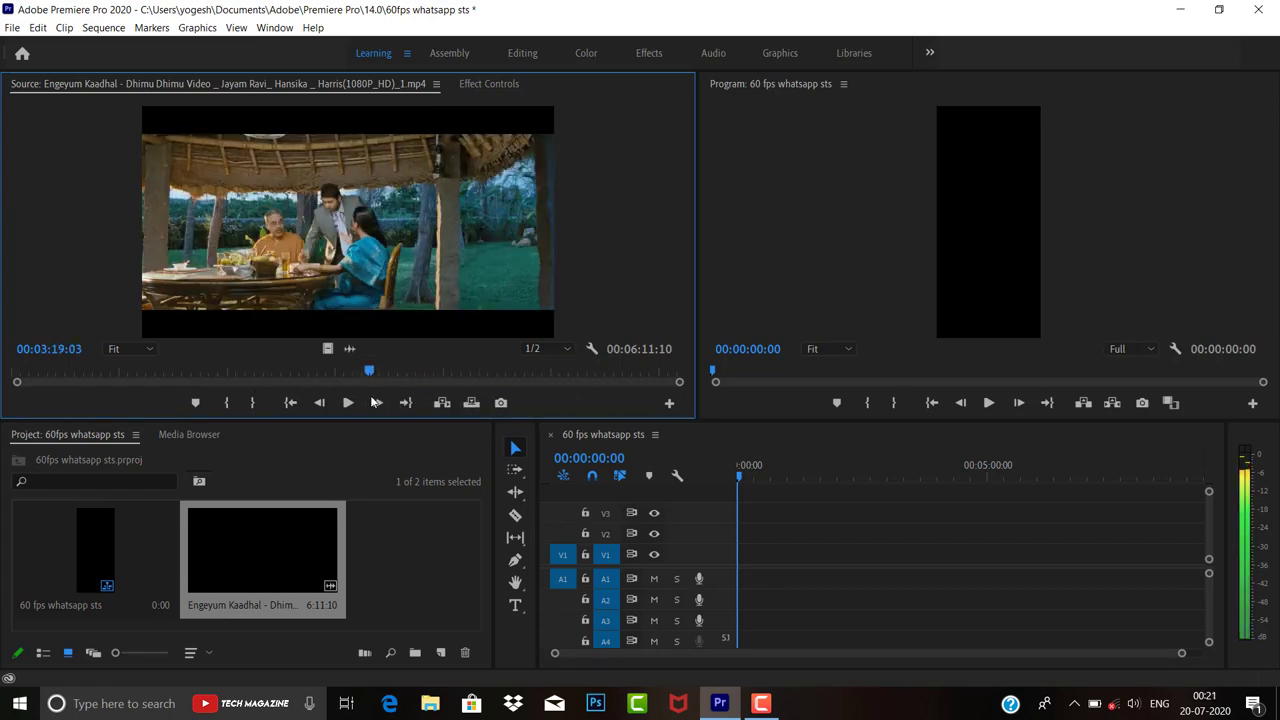
{"action": "left_click_drag", "start_coordinate": [376, 402], "coordinate": [404, 402]}
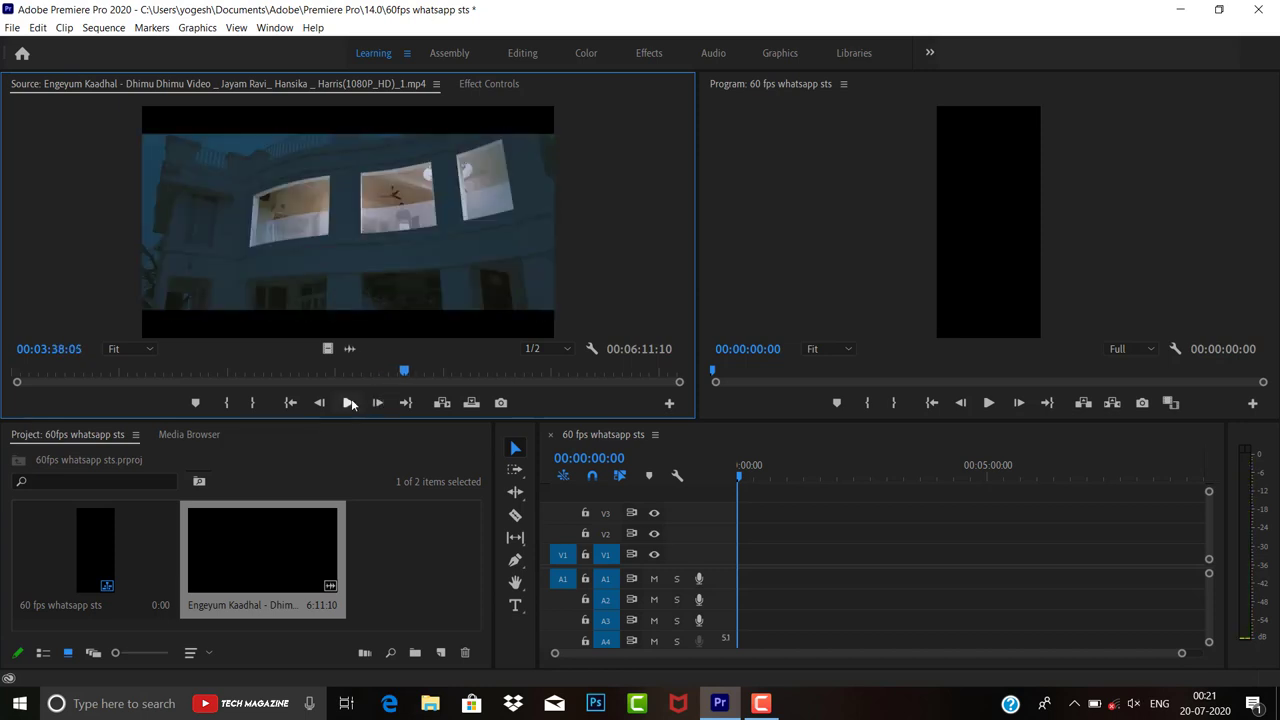
{"action": "key", "text": "i"}
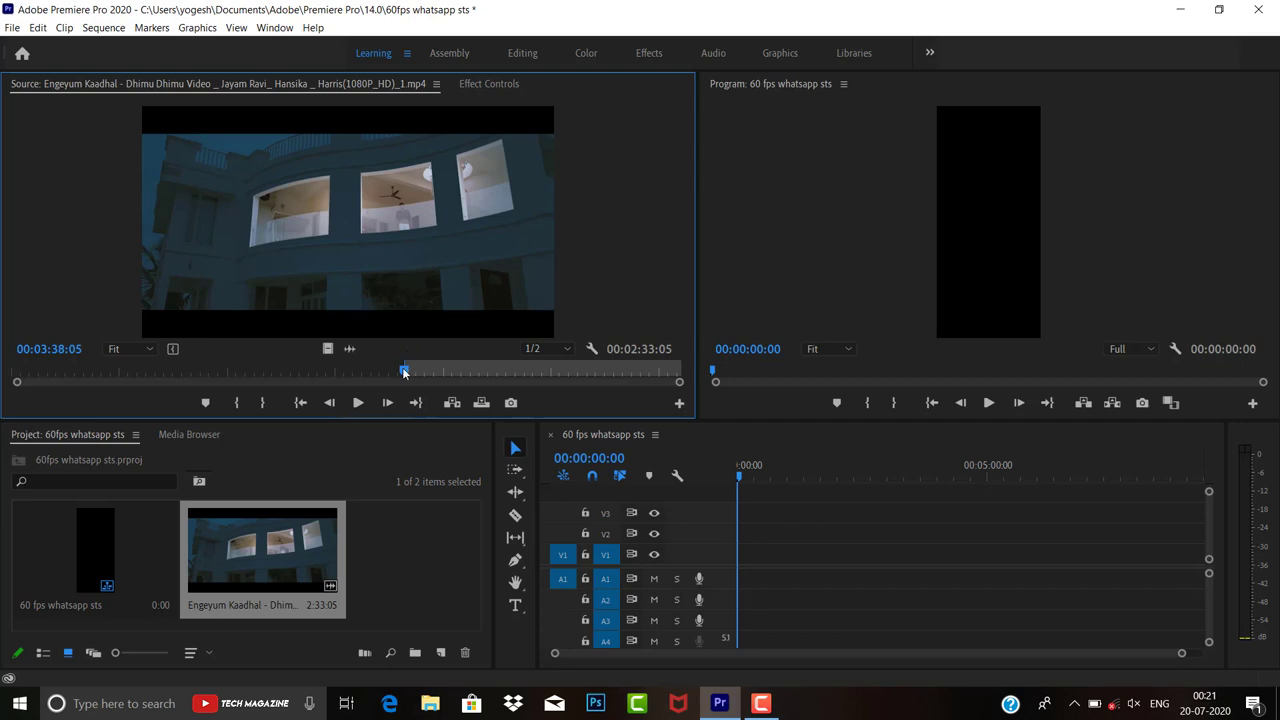
Set the Out point for a 00:00:48:03 section and drag it onto the timeline
{"action": "left_click_drag", "start_coordinate": [405, 373], "coordinate": [491, 374]}
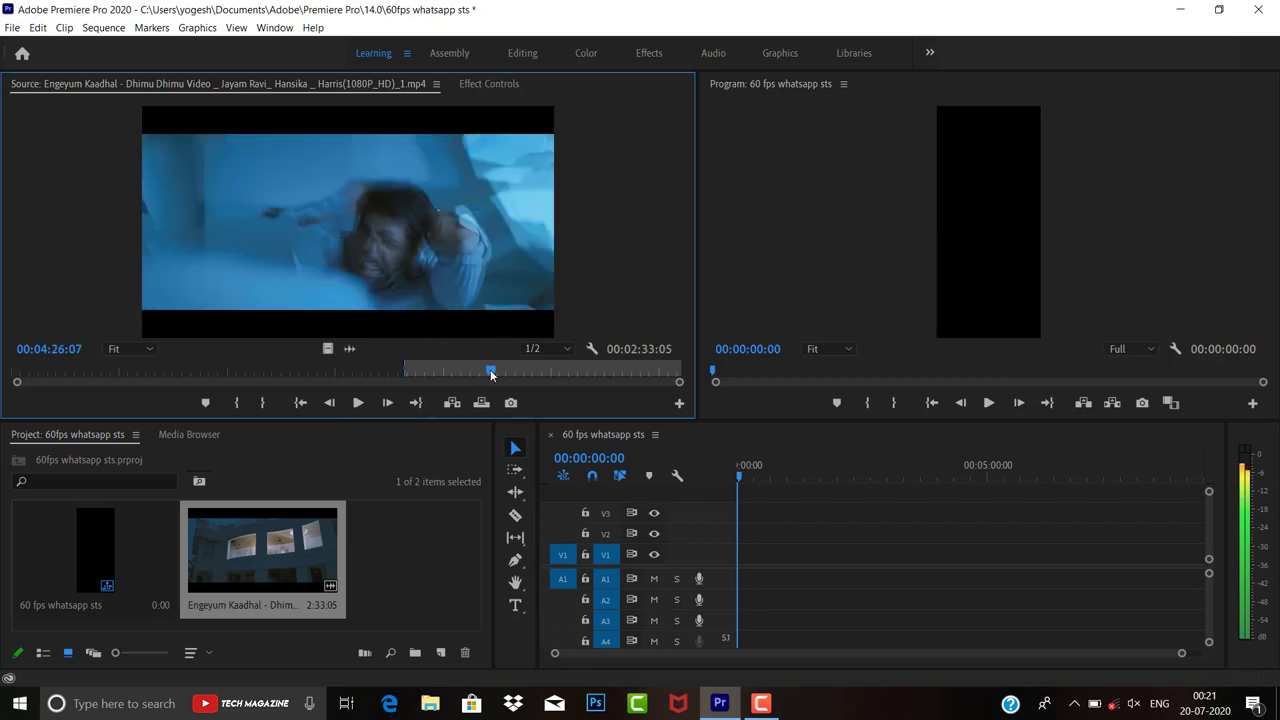
{"action": "left_click", "coordinate": [261, 403]}
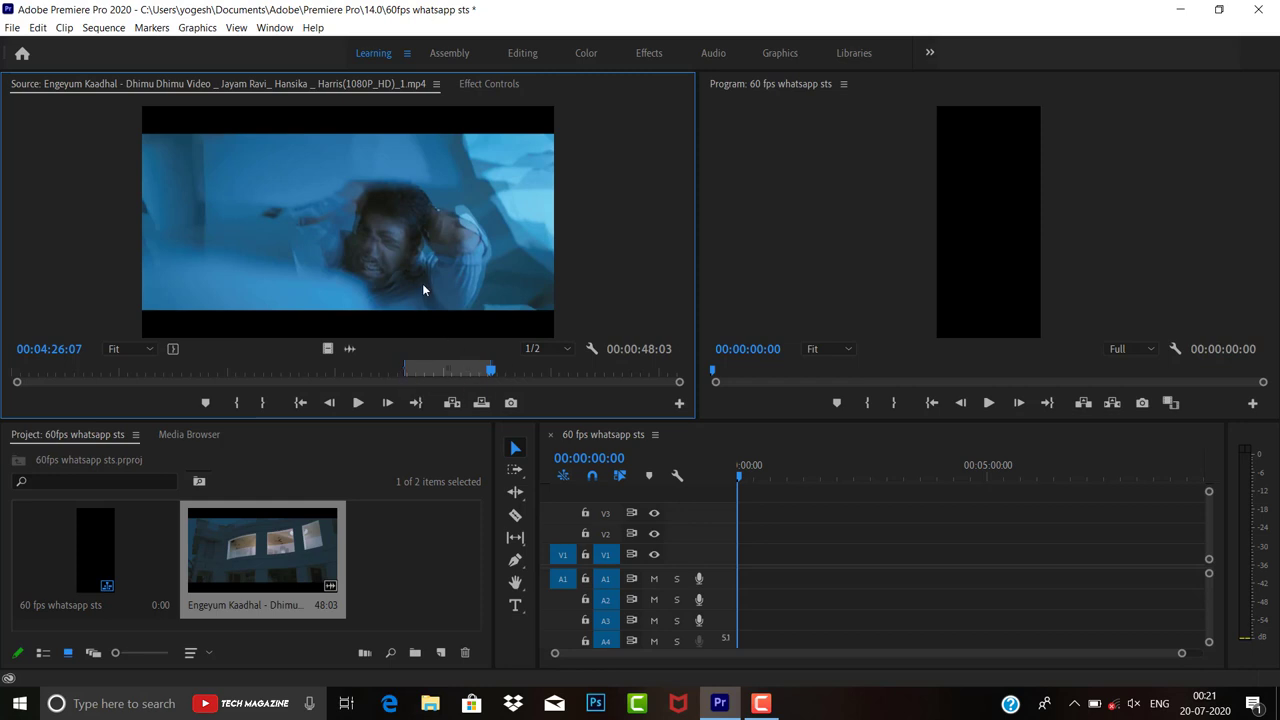
{"action": "mouse_move", "coordinate": [422, 286]}
{"action": "left_mouse_down"}
{"action": "mouse_move", "coordinate": [775, 524]}
{"action": "mouse_move", "coordinate": [748, 522]}
{"action": "left_mouse_up"}
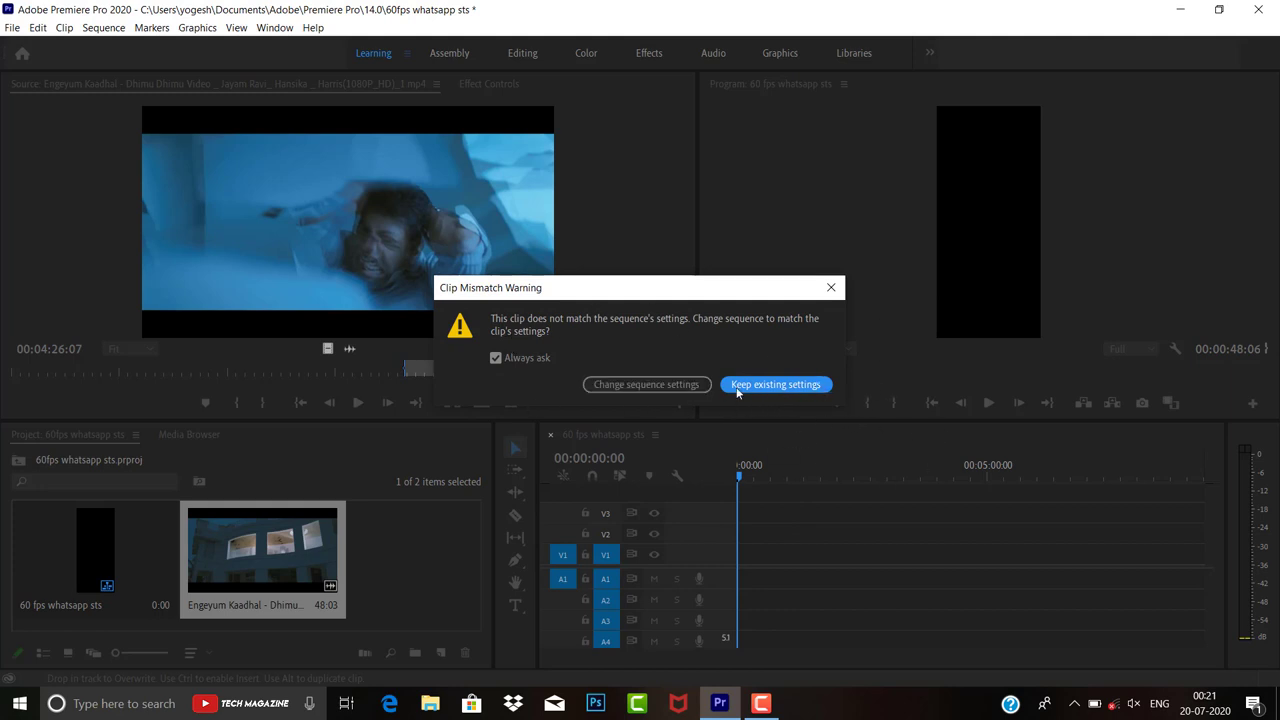
Keep the existing sequence settings and rotate the clip 90° in Effect Controls
{"action": "left_click", "coordinate": [775, 385]}
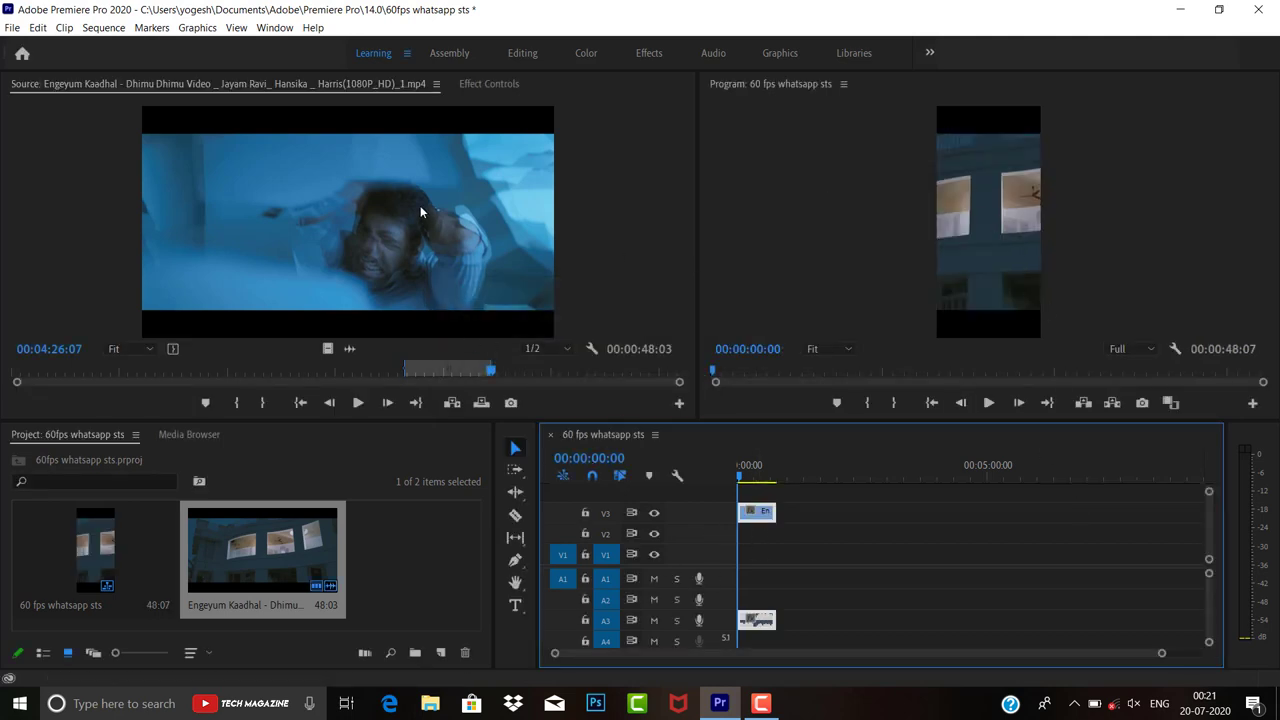
{"action": "left_click", "coordinate": [501, 86]}
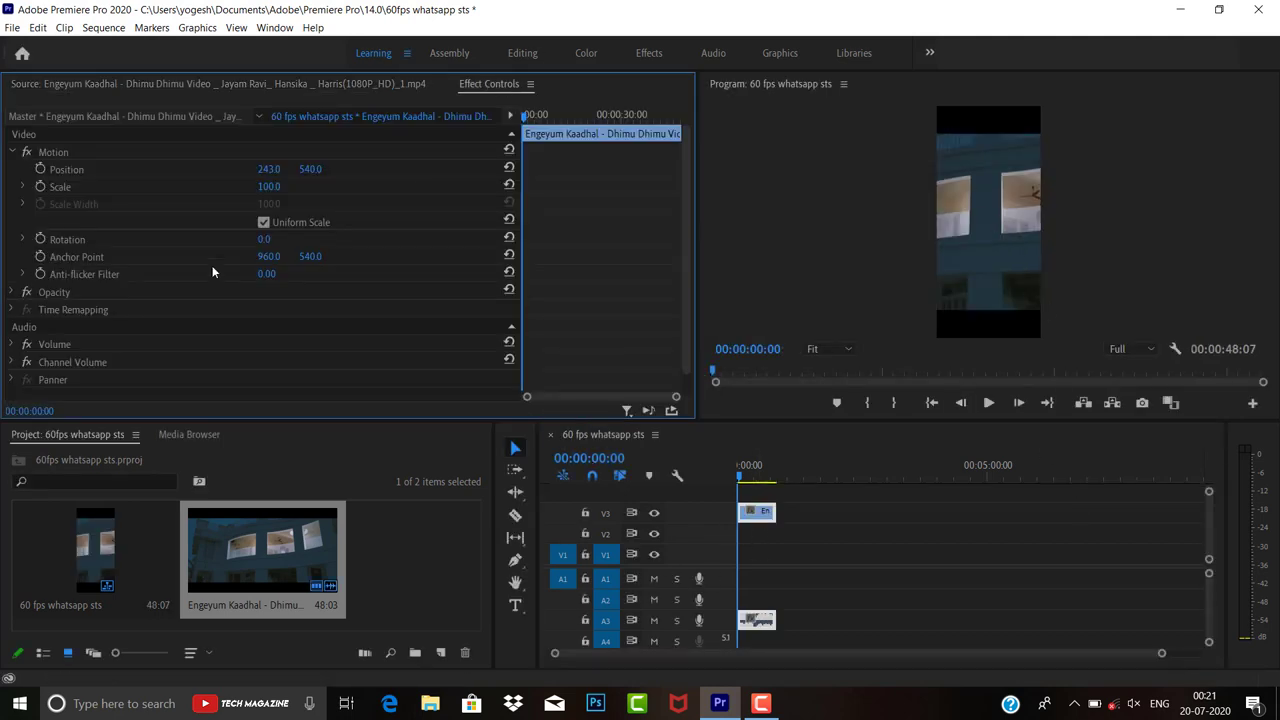
{"action": "left_click", "coordinate": [266, 239]}
{"action": "type", "text": "90"}
{"action": "key", "text": "Return"}
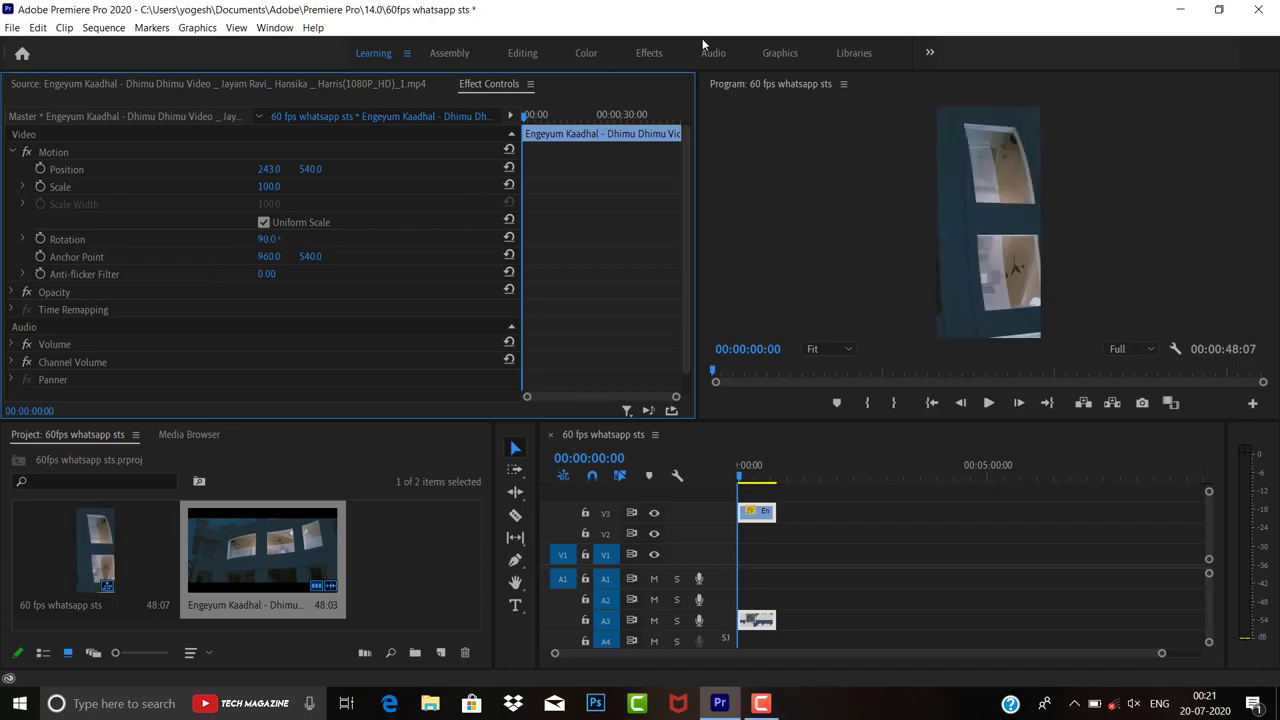
Set the Windows display brightness to 66 in Settings
{"action": "left_click", "coordinate": [19, 703]}
{"action": "left_click", "coordinate": [20, 626]}
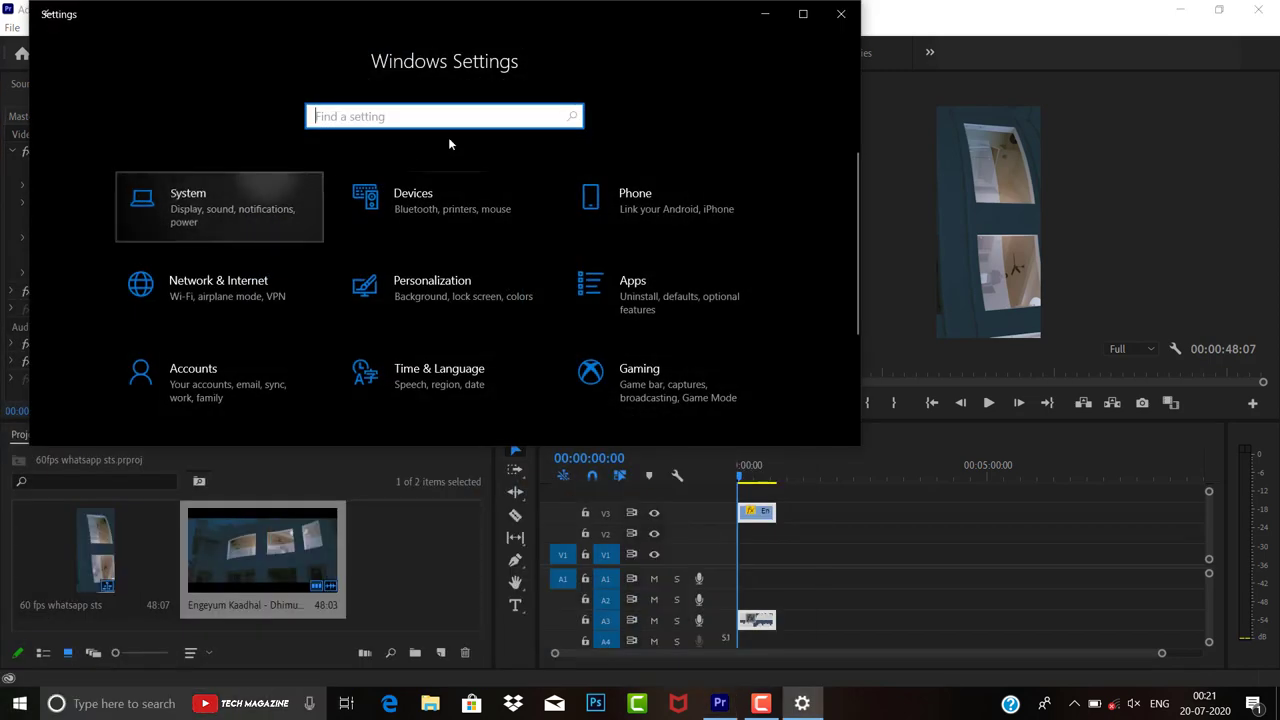
{"action": "left_click", "coordinate": [140, 195]}
{"action": "left_click_drag", "start_coordinate": [320, 154], "coordinate": [469, 155]}
{"action": "left_click", "coordinate": [765, 14]}
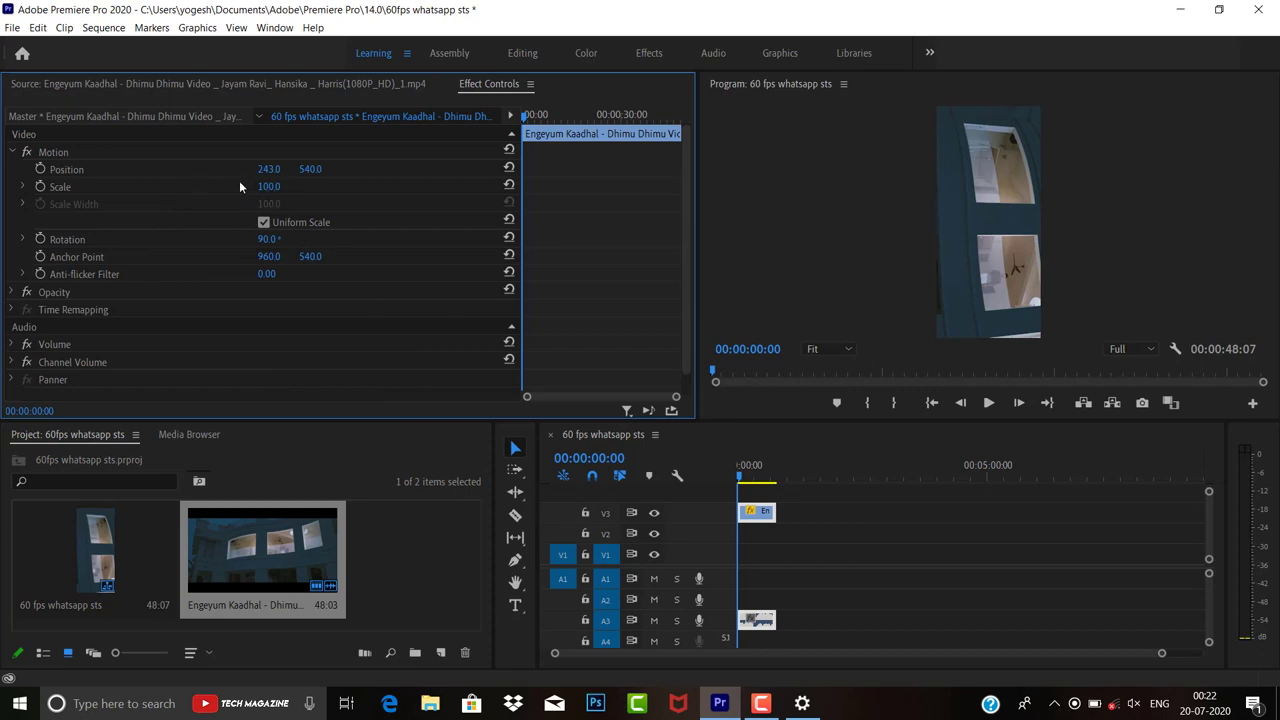
Scale the rotated clip to 75.5 to fill the vertical frame and play the preview
{"action": "left_click", "coordinate": [242, 175]}
{"action": "left_click", "coordinate": [242, 186]}
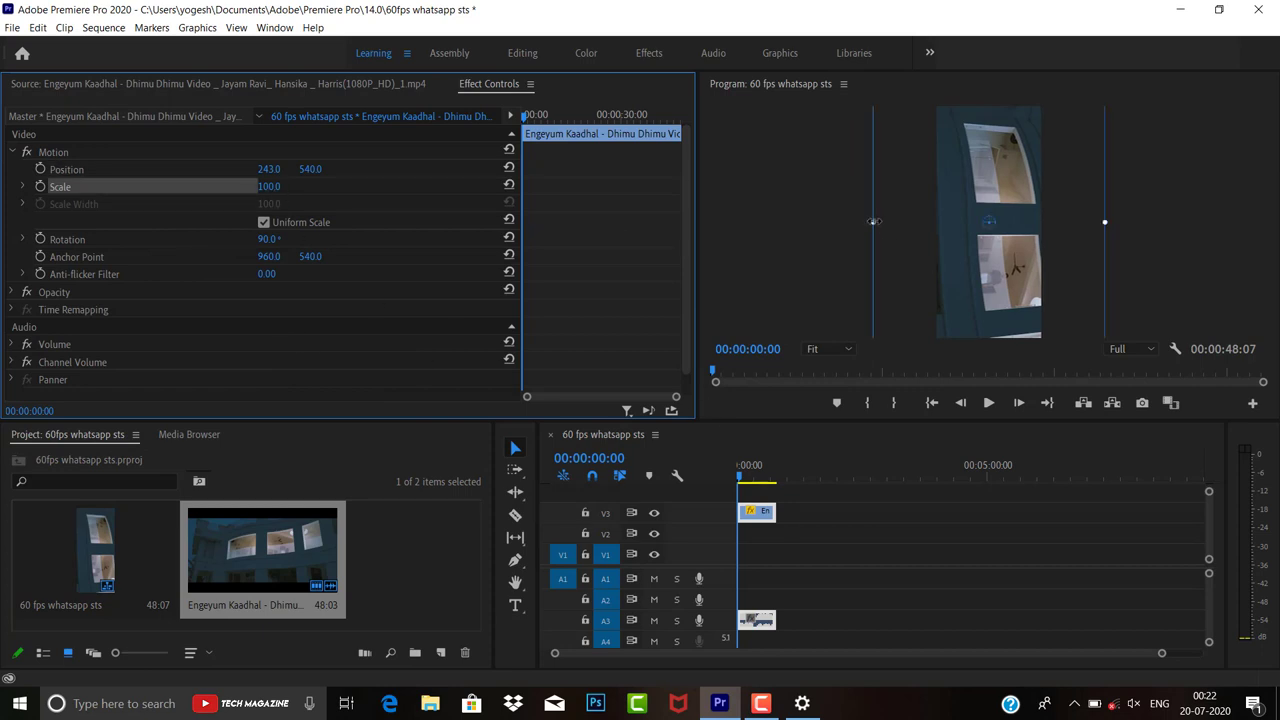
{"action": "mouse_move", "coordinate": [873, 221]}
{"action": "left_mouse_down"}
{"action": "mouse_move", "coordinate": [935, 214]}
{"action": "mouse_move", "coordinate": [903, 214]}
{"action": "left_mouse_up"}
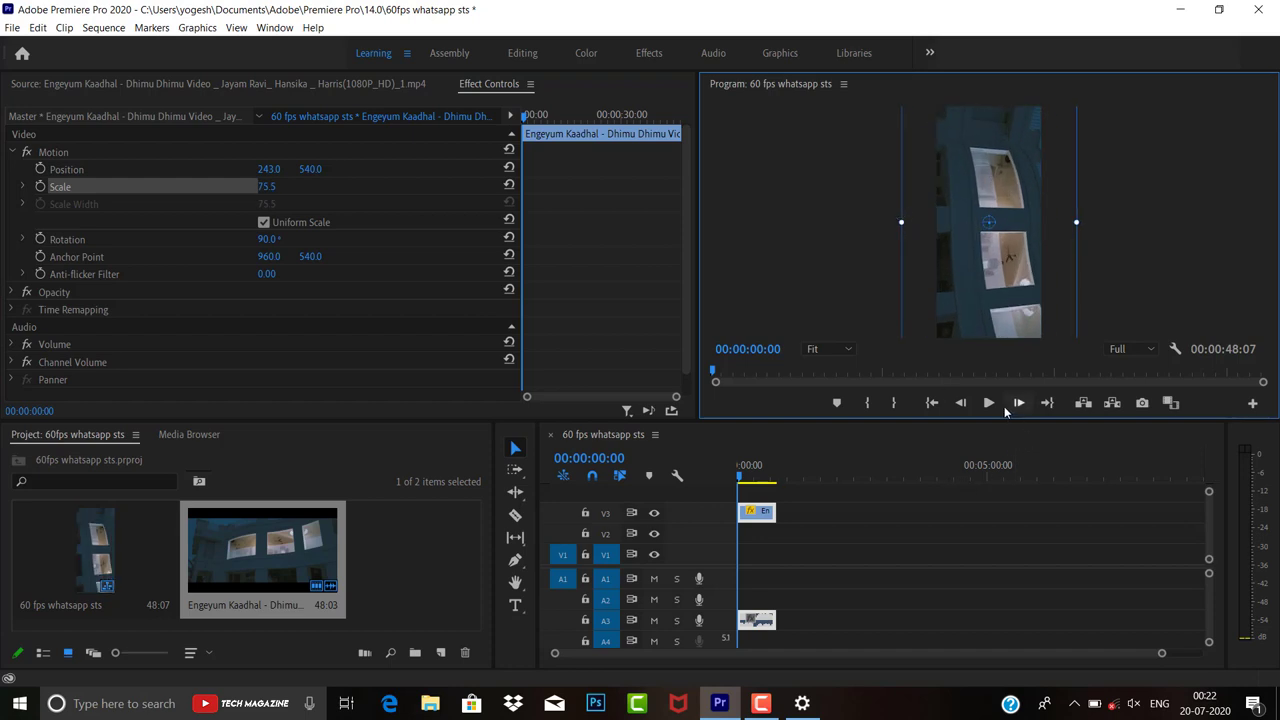
{"action": "left_click", "coordinate": [989, 403]}
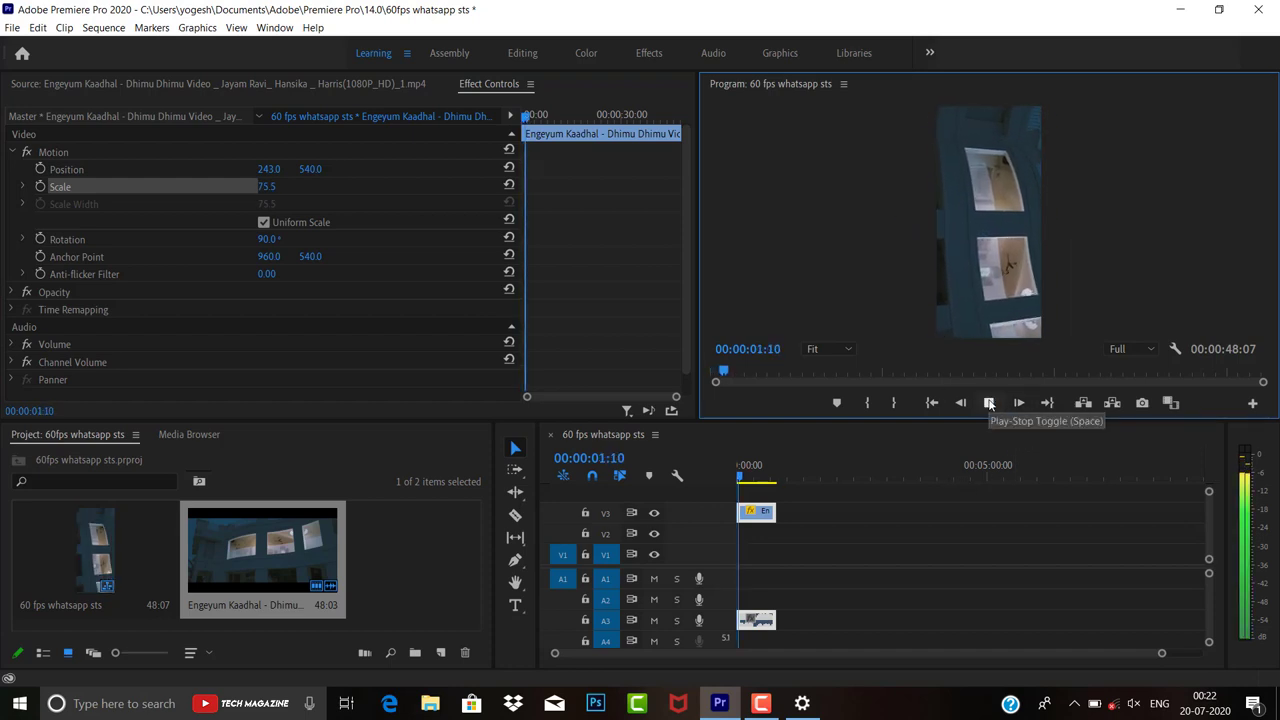
Stop playback and apply Optical Flow time interpolation to the song clip on V3
{"action": "key", "text": "space"}
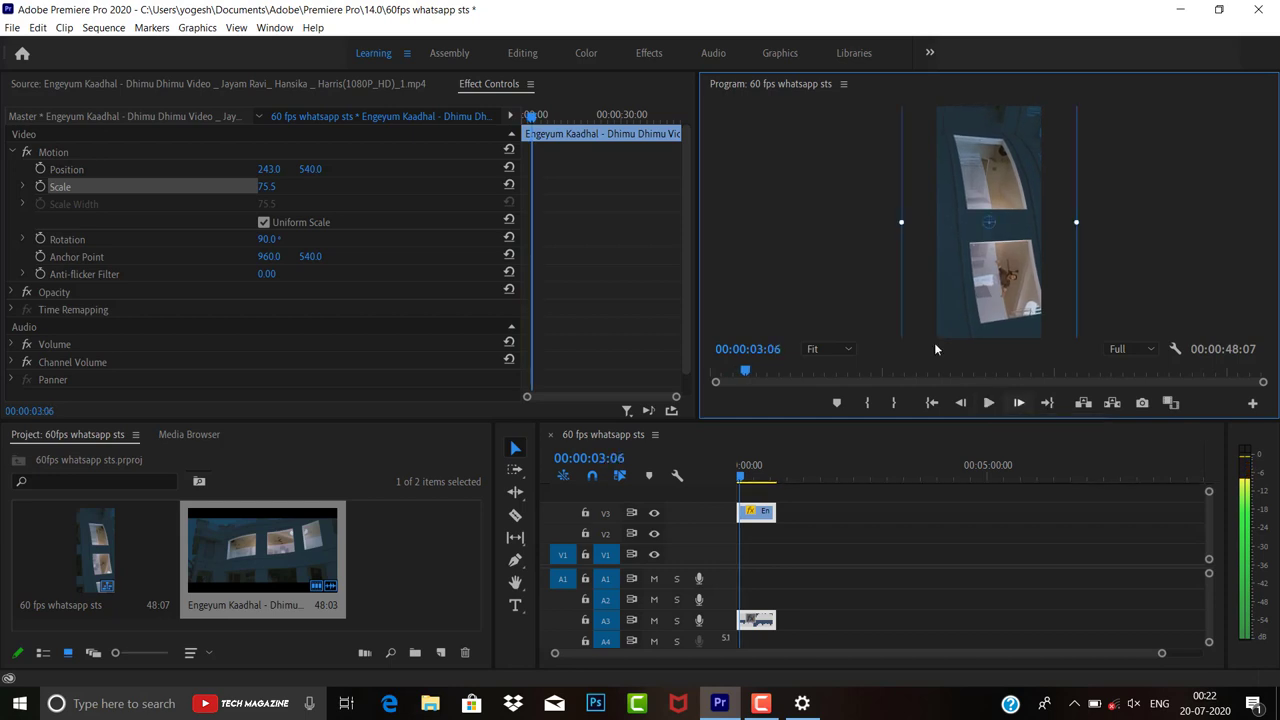
{"action": "left_click", "coordinate": [769, 519]}
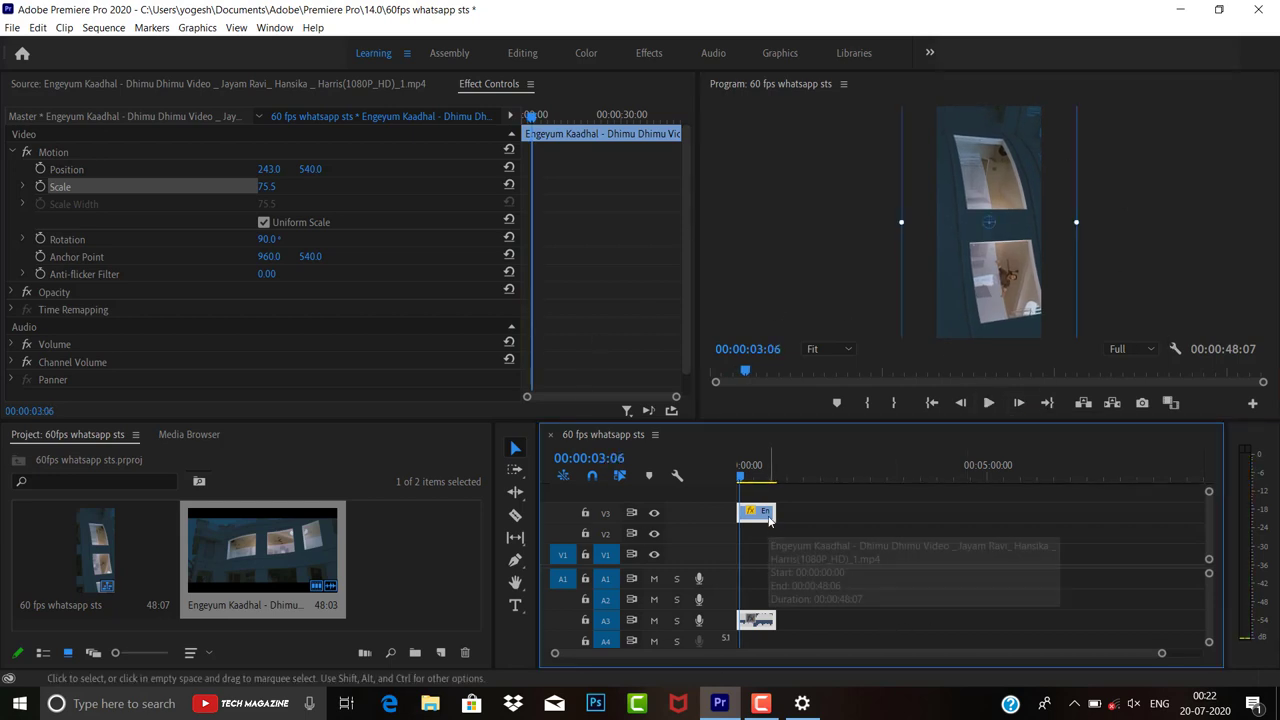
{"action": "right_click", "coordinate": [769, 519]}
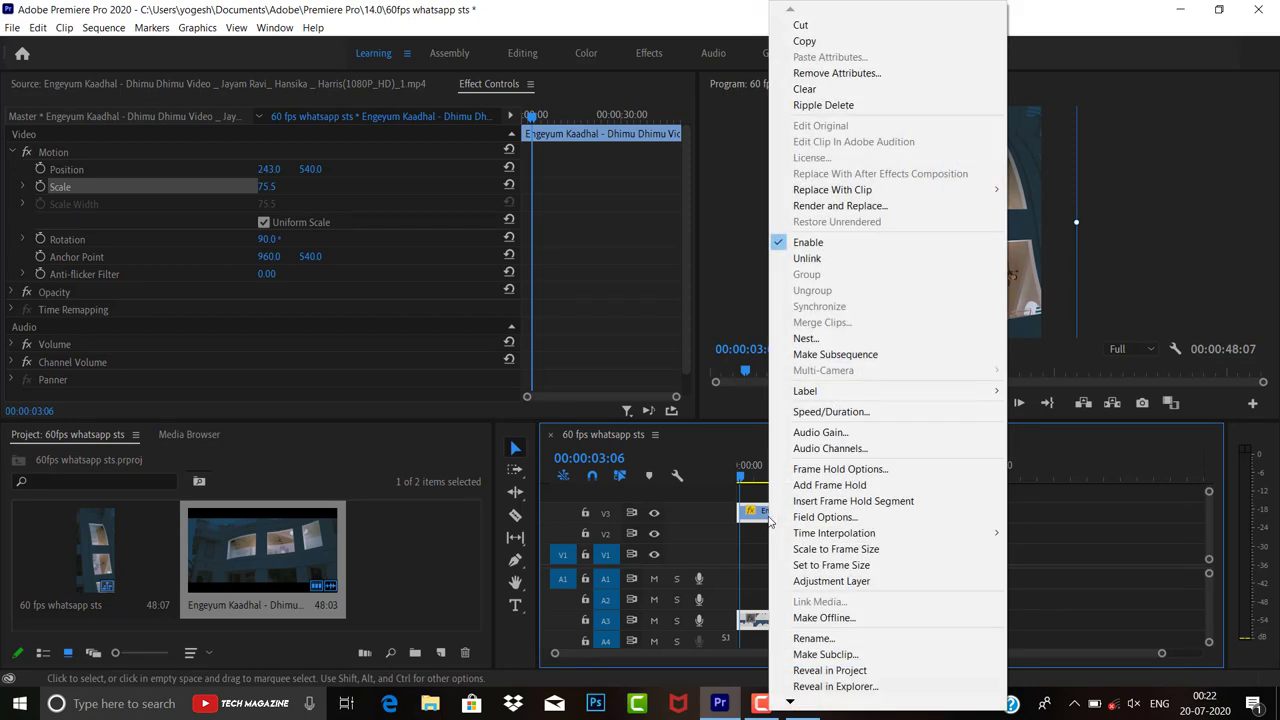
{"action": "mouse_move", "coordinate": [808, 540]}
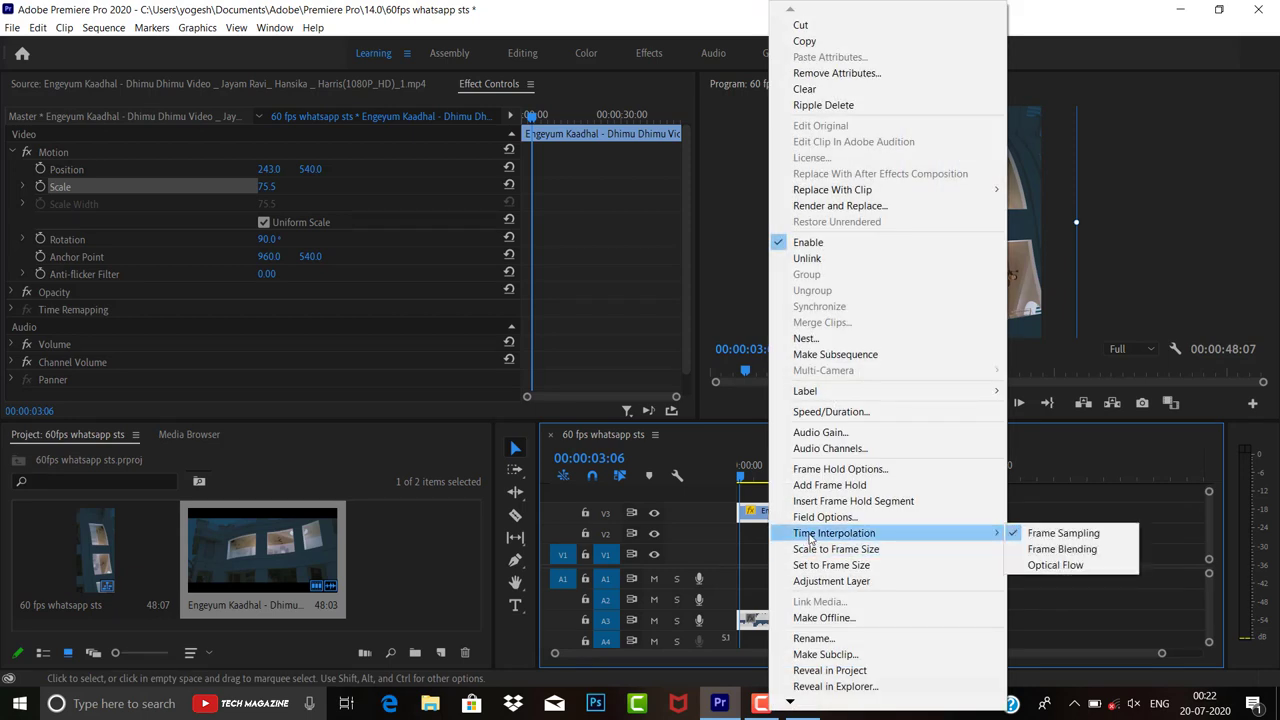
{"action": "left_click", "coordinate": [1036, 566]}
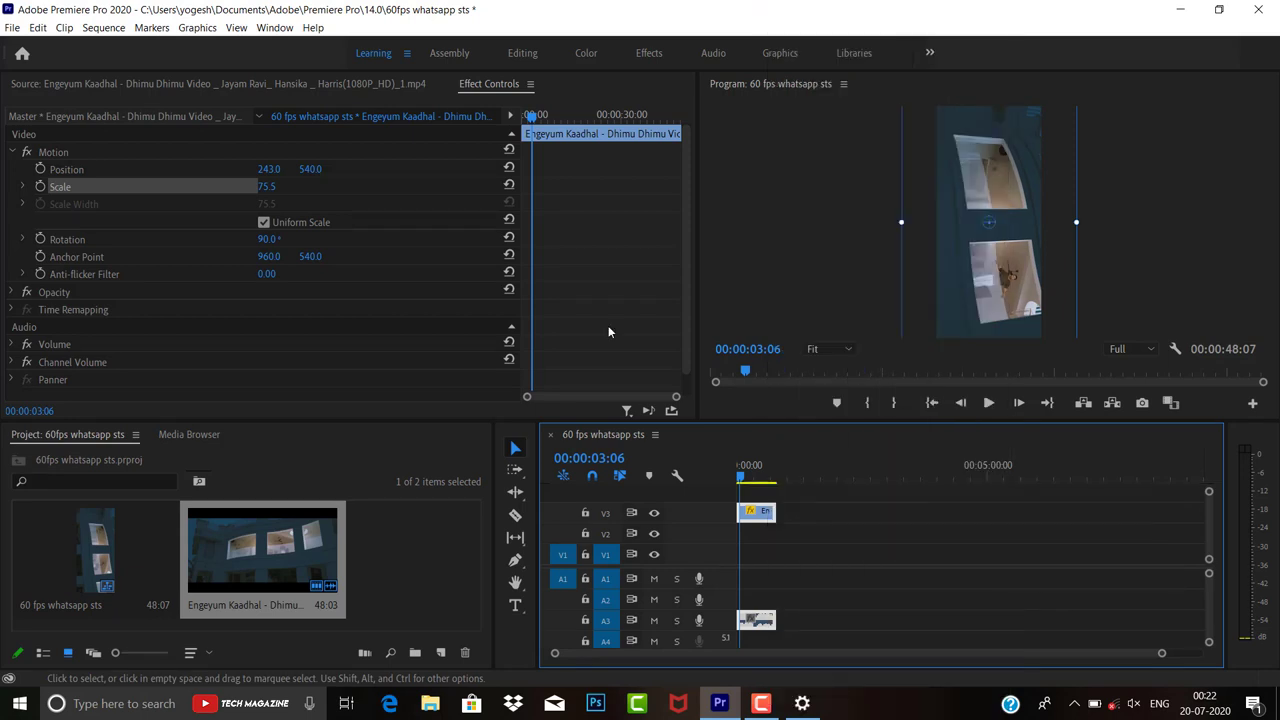
{"action": "left_click", "coordinate": [18, 28]}
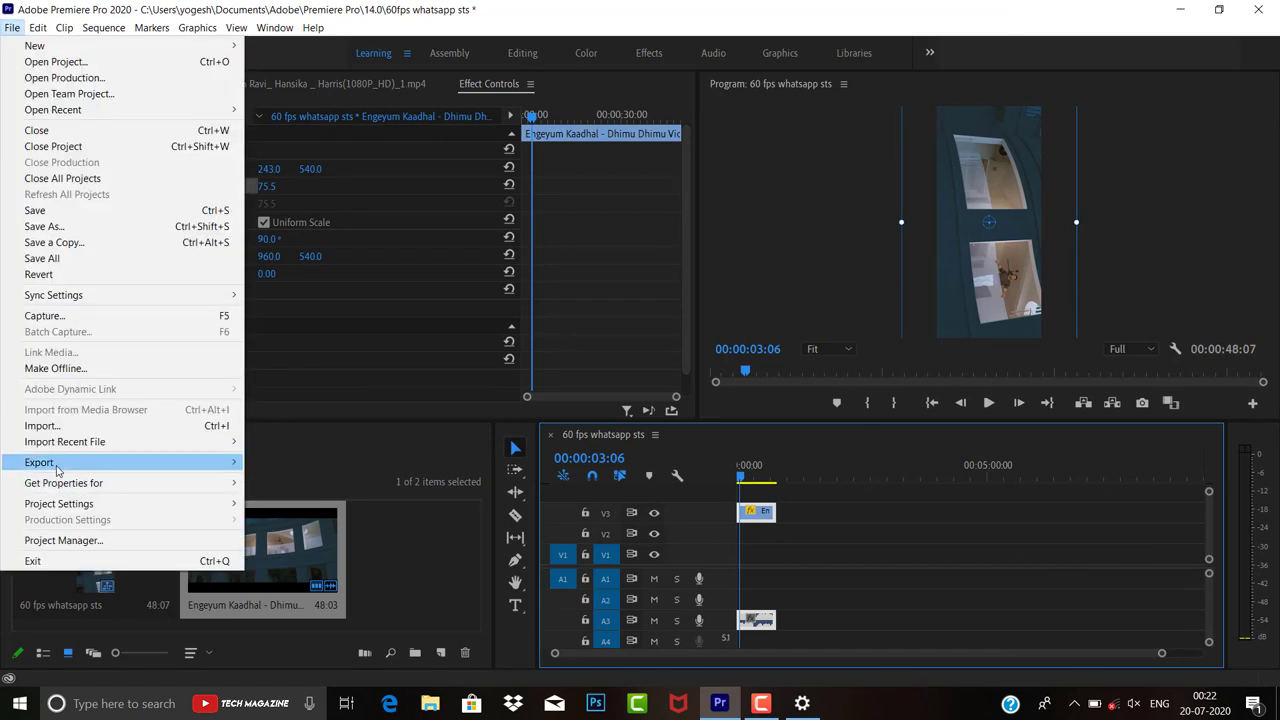
Open Export Media settings and switch the H.264 preset to Custom at 1.50 Mbps
{"action": "mouse_move", "coordinate": [60, 460]}
{"action": "left_click", "coordinate": [294, 462]}
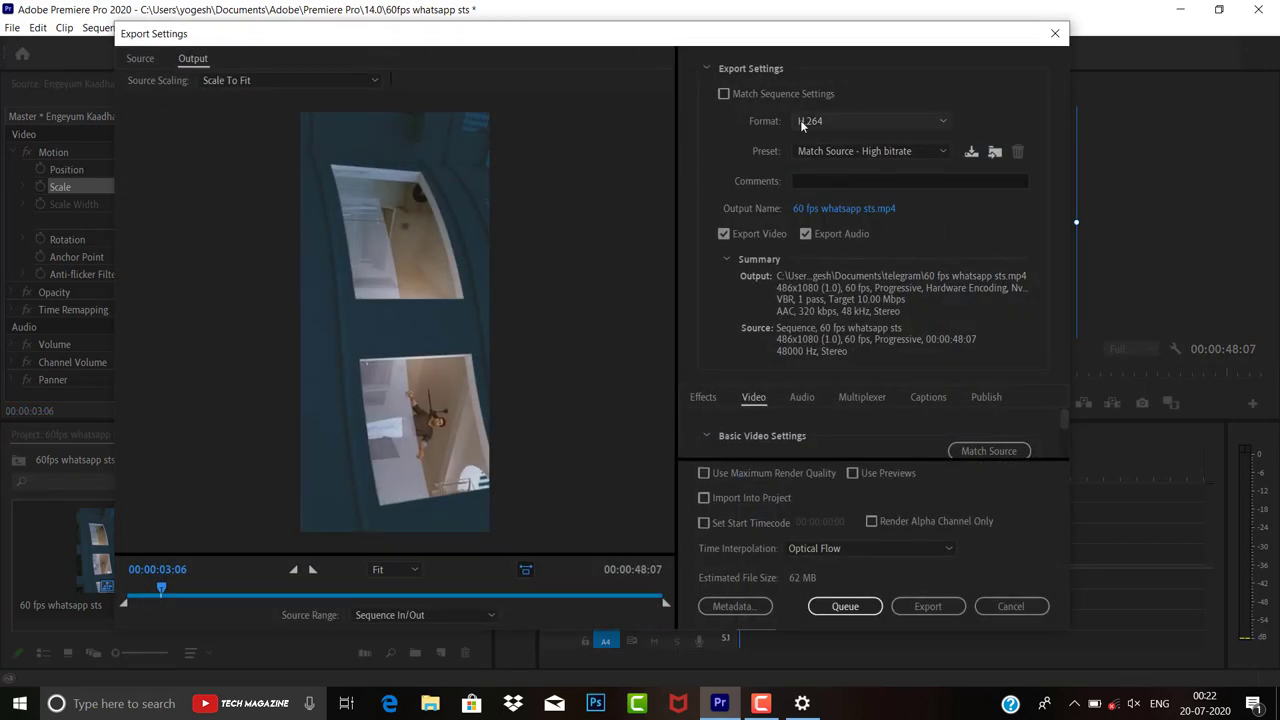
{"action": "left_click", "coordinate": [840, 154]}
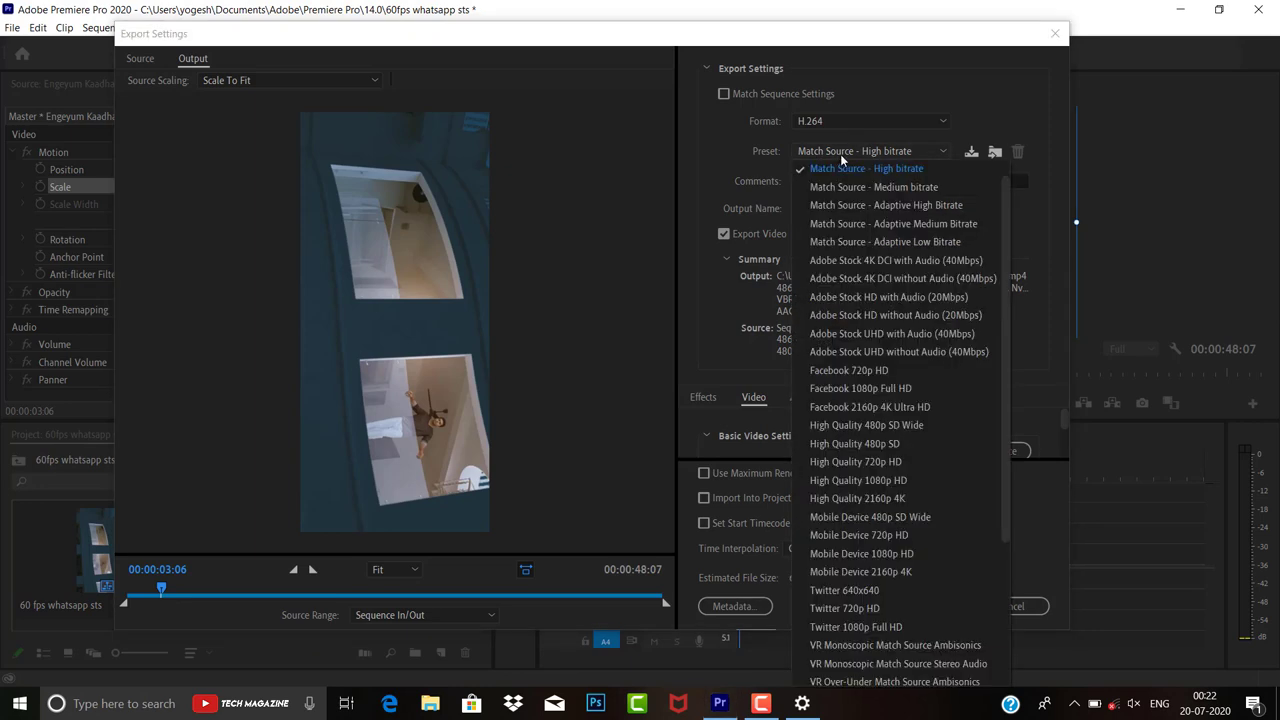
{"action": "left_click", "coordinate": [849, 180]}
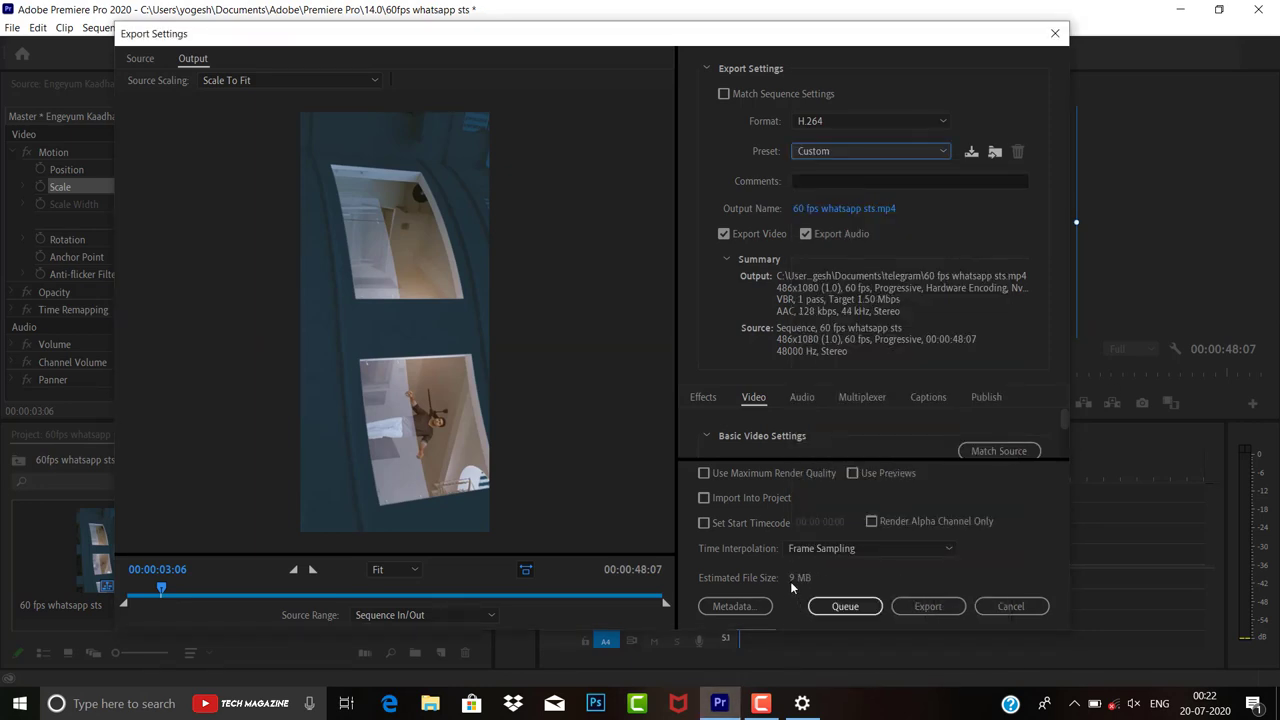
Raise the export's target bitrate to 9.17 Mbps under Bitrate Settings
{"action": "scroll", "coordinate": [1063, 439], "scroll_direction": "down", "scroll_amount": 2}
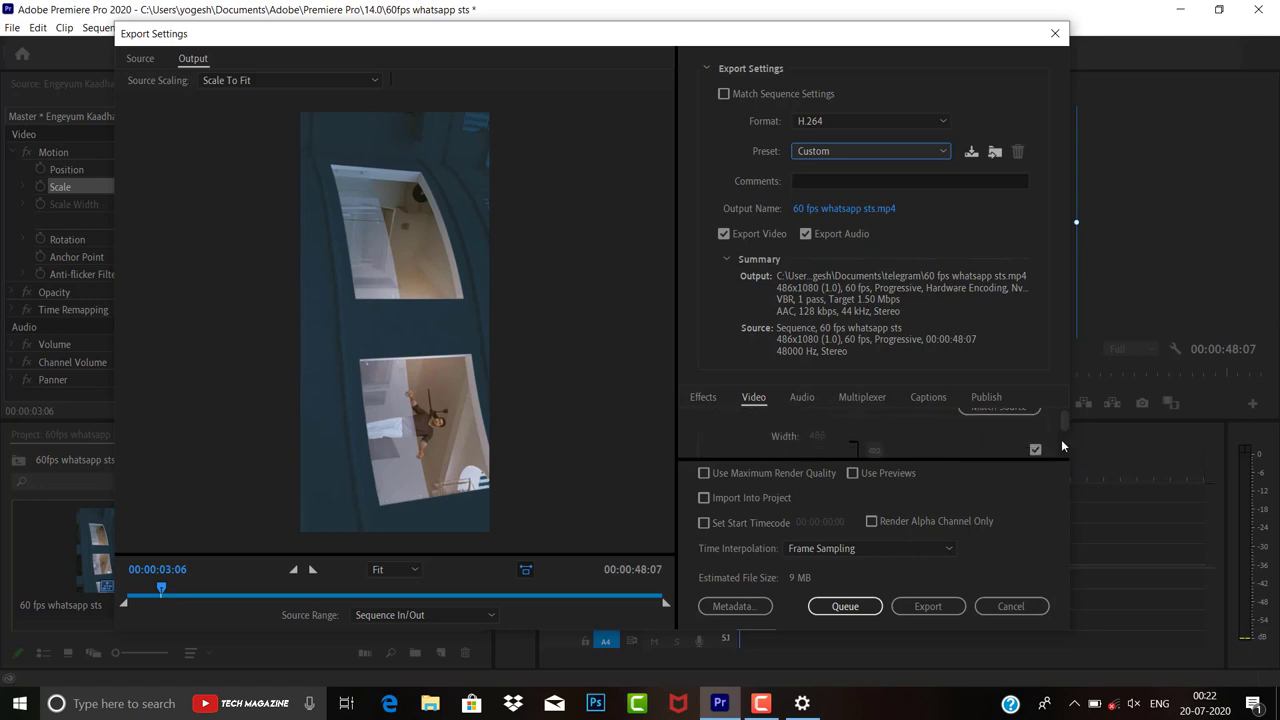
{"action": "scroll", "coordinate": [1062, 445], "scroll_direction": "down", "scroll_amount": 1}
{"action": "scroll", "coordinate": [1062, 445], "scroll_direction": "down", "scroll_amount": 1}
{"action": "scroll", "coordinate": [1062, 445], "scroll_direction": "down", "scroll_amount": 1}
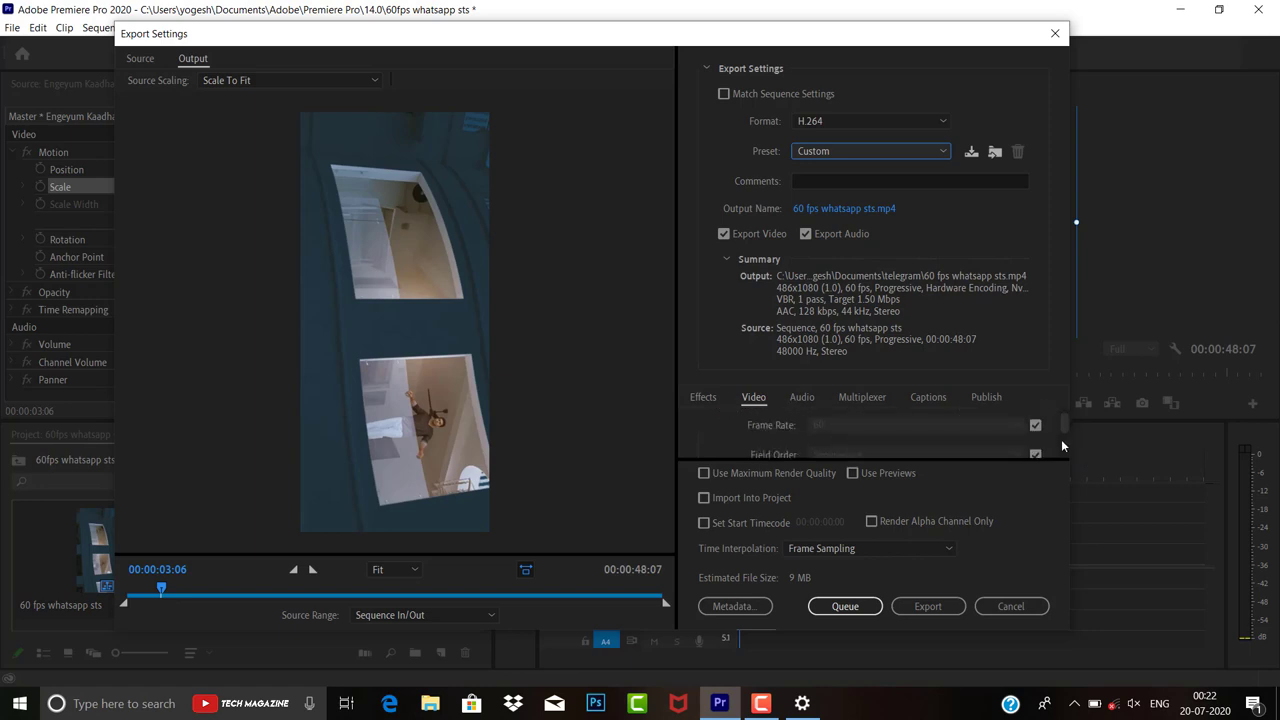
{"action": "scroll", "coordinate": [1062, 445], "scroll_direction": "down", "scroll_amount": 1}
{"action": "scroll", "coordinate": [1062, 445], "scroll_direction": "down", "scroll_amount": 1}
{"action": "scroll", "coordinate": [1062, 445], "scroll_direction": "down", "scroll_amount": 1}
{"action": "scroll", "coordinate": [1062, 445], "scroll_direction": "down", "scroll_amount": 1}
{"action": "scroll", "coordinate": [1062, 445], "scroll_direction": "down", "scroll_amount": 1}
{"action": "scroll", "coordinate": [1060, 448], "scroll_direction": "down", "scroll_amount": 1}
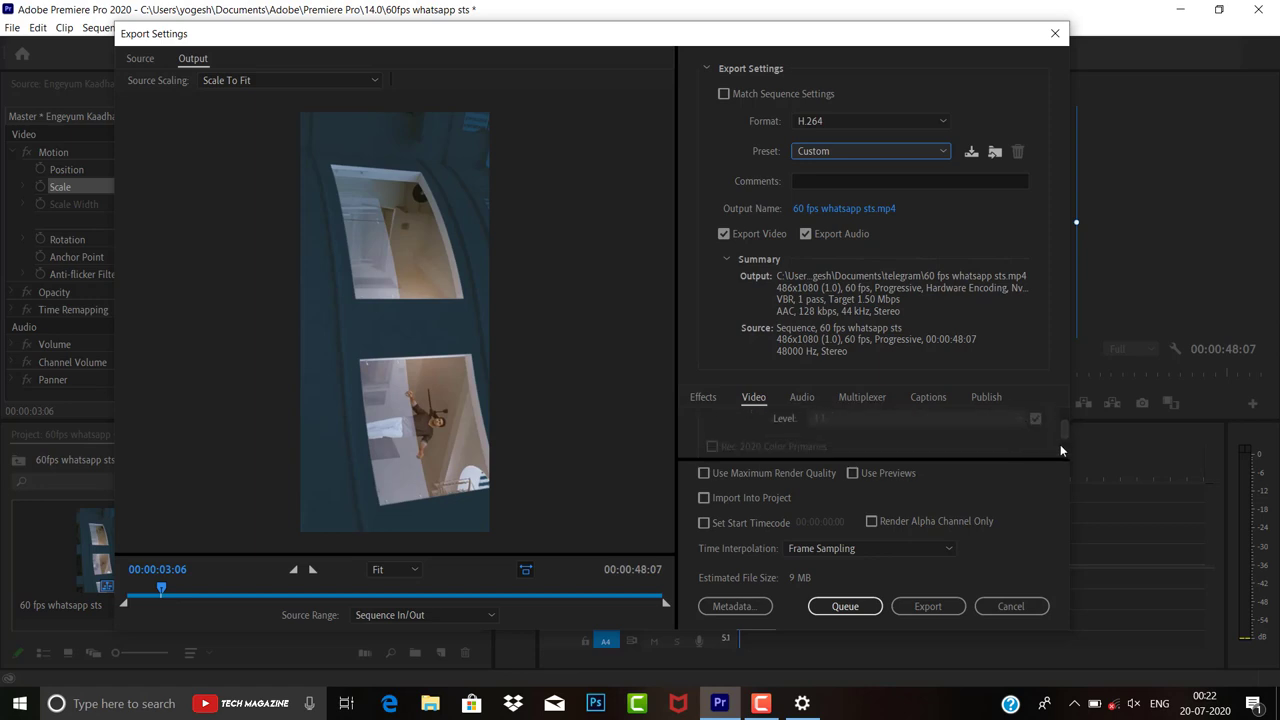
{"action": "scroll", "coordinate": [1060, 448], "scroll_direction": "down", "scroll_amount": 1}
{"action": "scroll", "coordinate": [1060, 448], "scroll_direction": "down", "scroll_amount": 1}
{"action": "scroll", "coordinate": [1060, 448], "scroll_direction": "down", "scroll_amount": 1}
{"action": "scroll", "coordinate": [1060, 444], "scroll_direction": "down", "scroll_amount": 1}
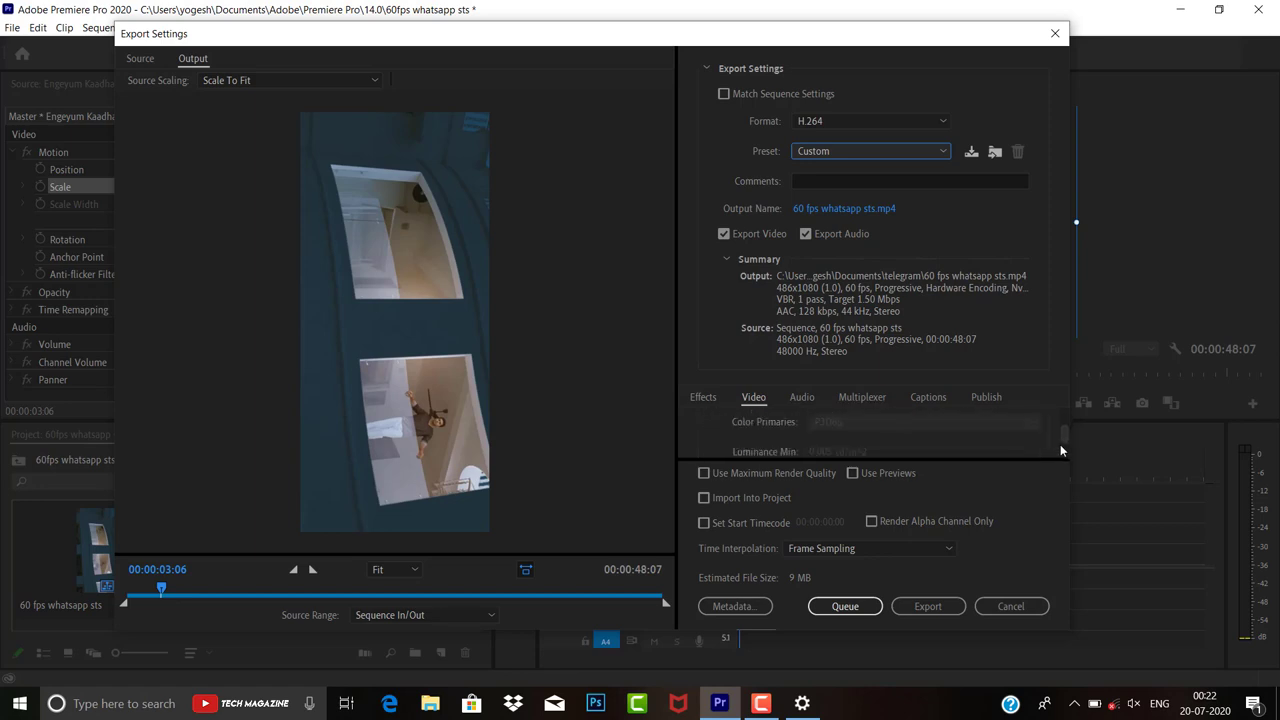
{"action": "scroll", "coordinate": [1060, 444], "scroll_direction": "down", "scroll_amount": 1}
{"action": "scroll", "coordinate": [1060, 444], "scroll_direction": "down", "scroll_amount": 1}
{"action": "scroll", "coordinate": [1058, 450], "scroll_direction": "down", "scroll_amount": 1}
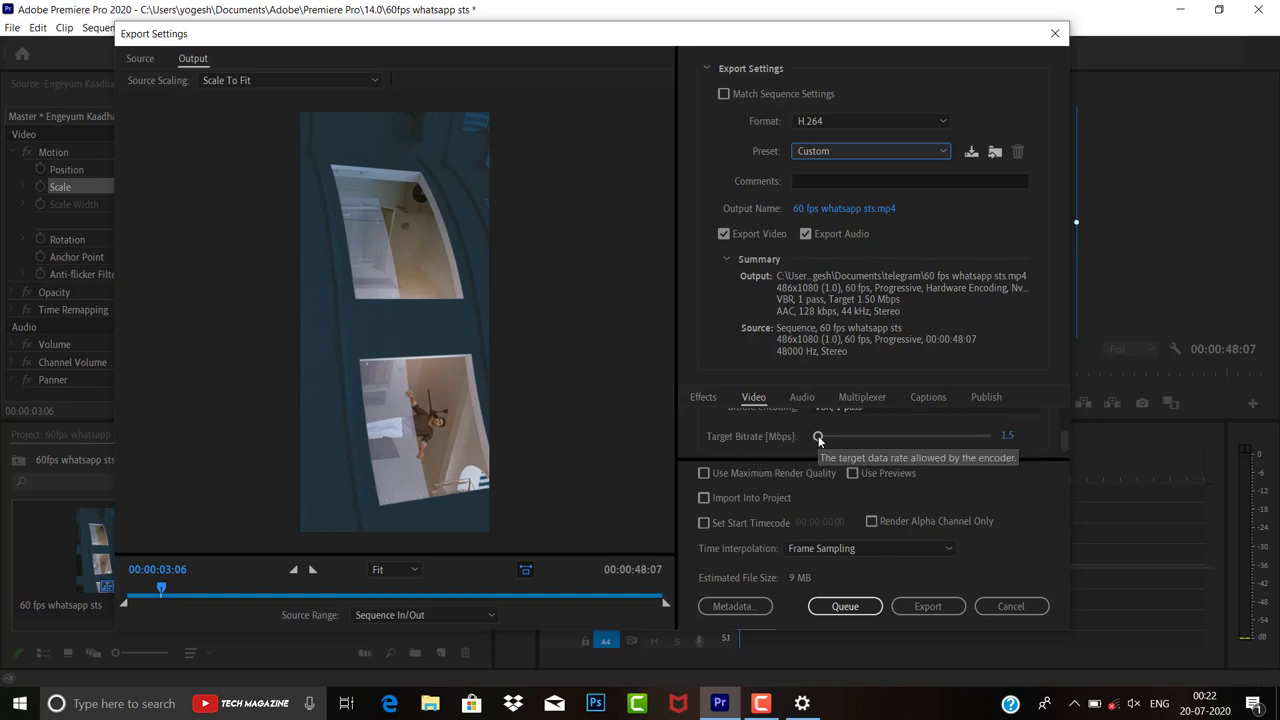
{"action": "mouse_move", "coordinate": [818, 436]}
{"action": "left_mouse_down"}
{"action": "mouse_move", "coordinate": [858, 440]}
{"action": "mouse_move", "coordinate": [846, 440]}
{"action": "left_mouse_up"}
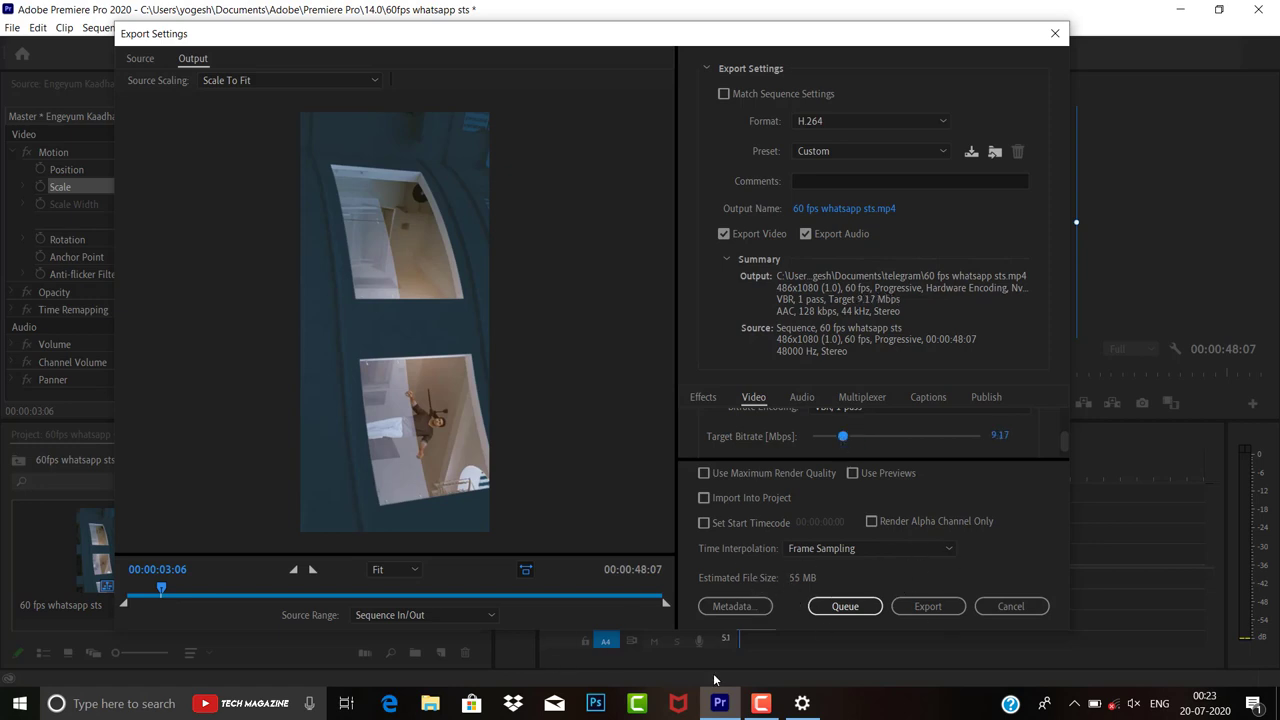
Choose Optical Flow as the export's time interpolation
{"action": "left_click", "coordinate": [810, 552]}
{"action": "left_click", "coordinate": [818, 604]}
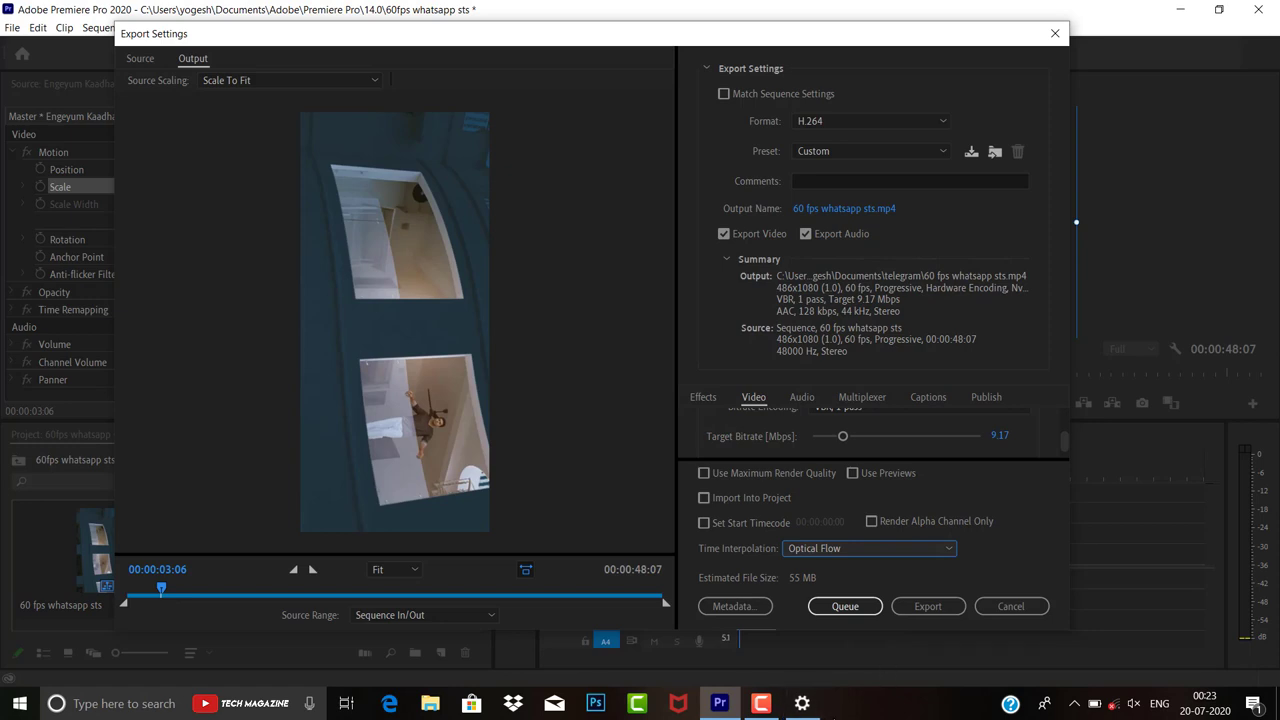
{"action": "left_click", "coordinate": [761, 703]}
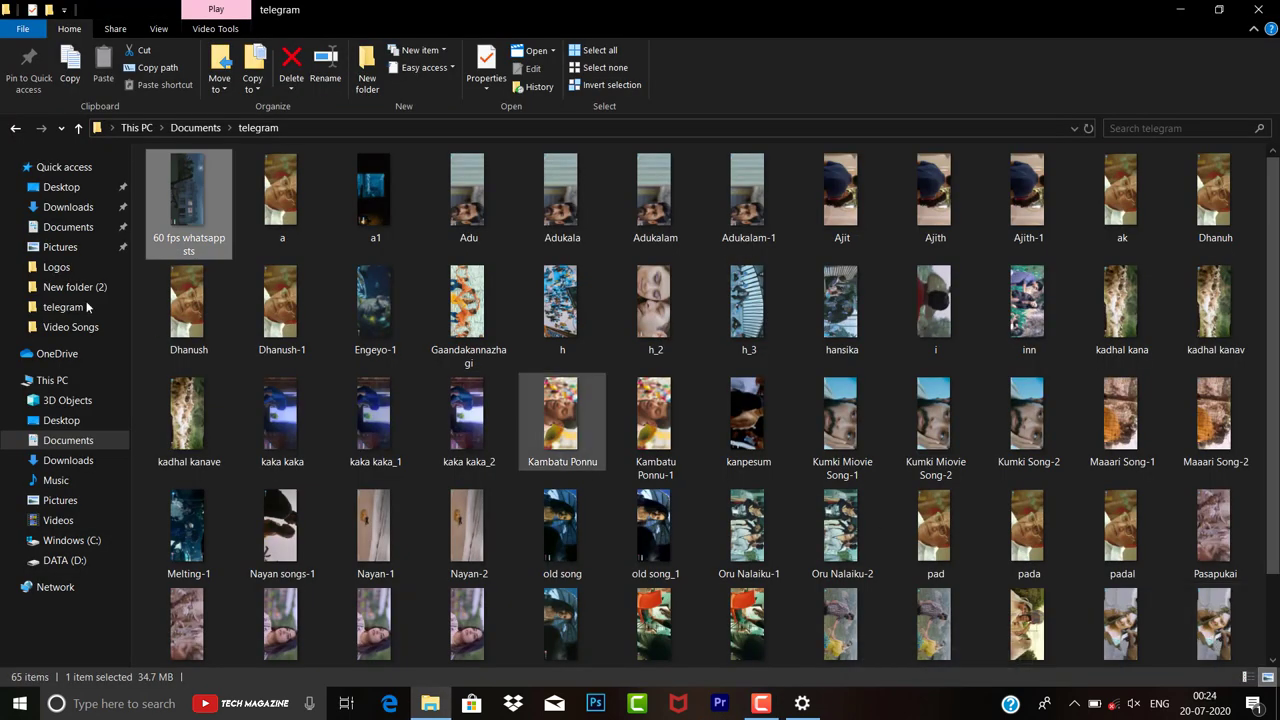
Check the video's Properties: 34.7 MB size and 60.00 frames/second under Details
{"action": "left_click", "coordinate": [167, 241], "text": "ctrl"}
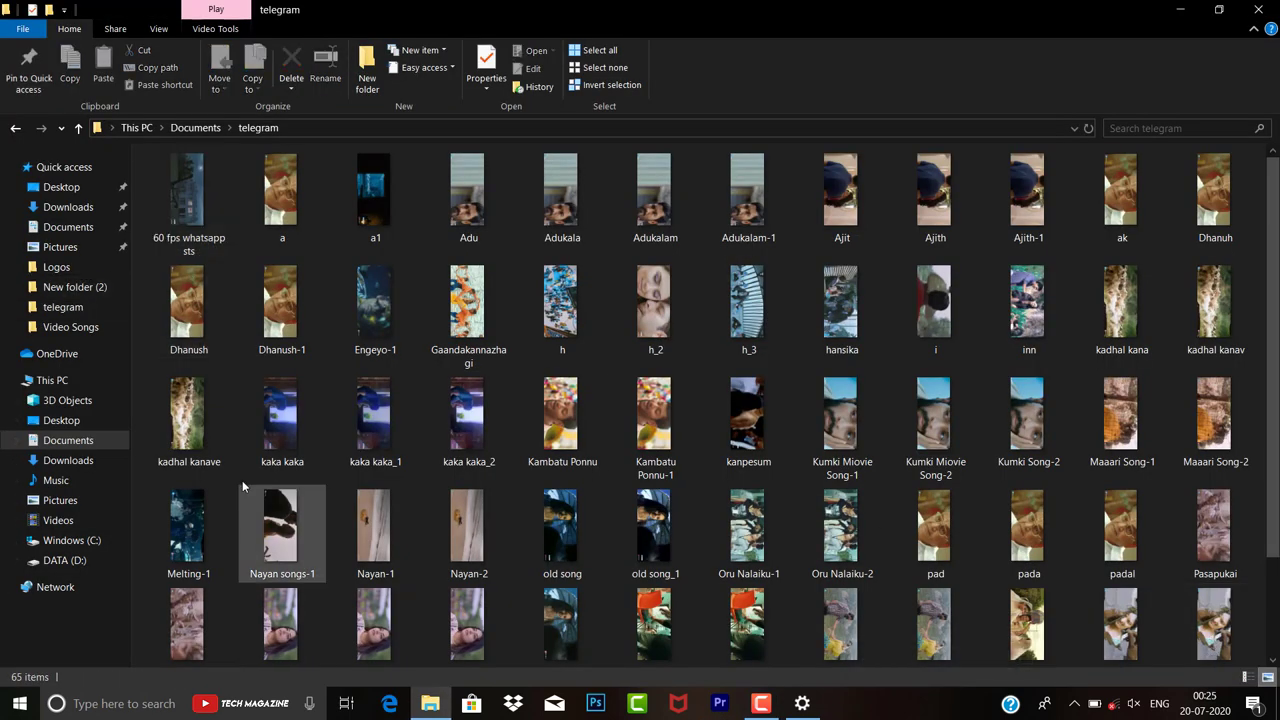
{"action": "right_click", "coordinate": [189, 222]}
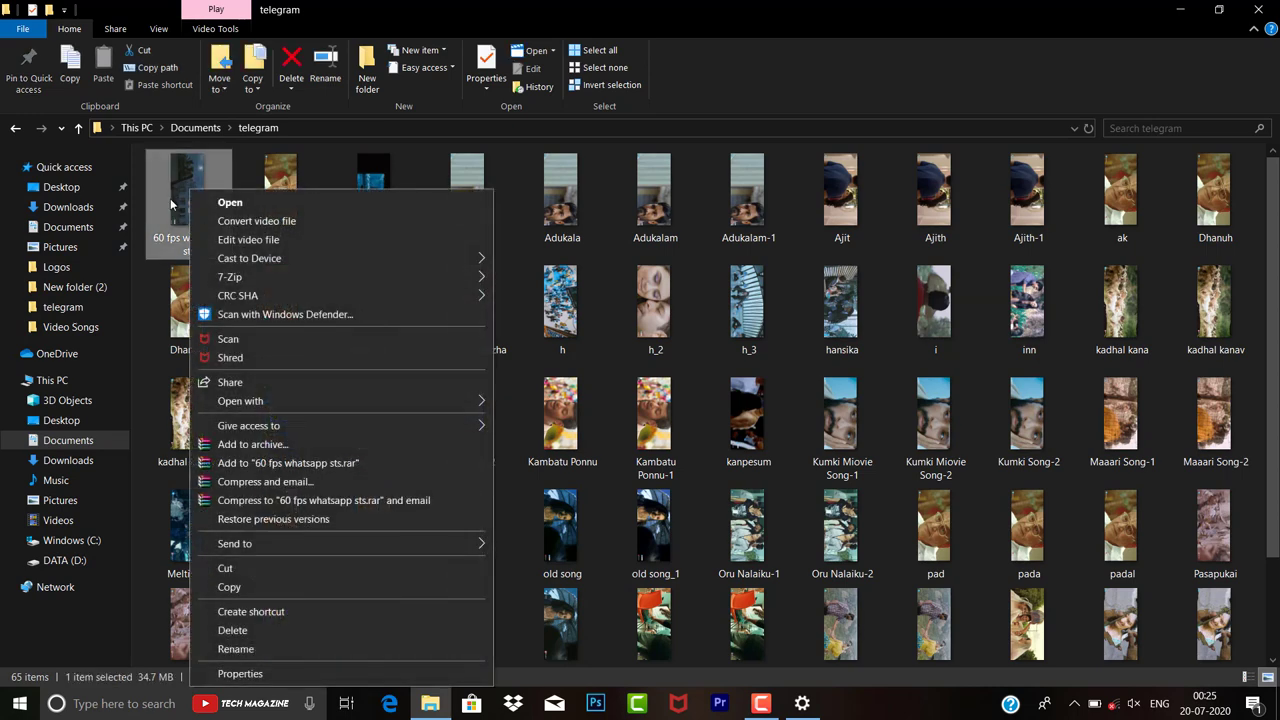
{"action": "left_click", "coordinate": [171, 205]}
{"action": "right_click", "coordinate": [168, 205]}
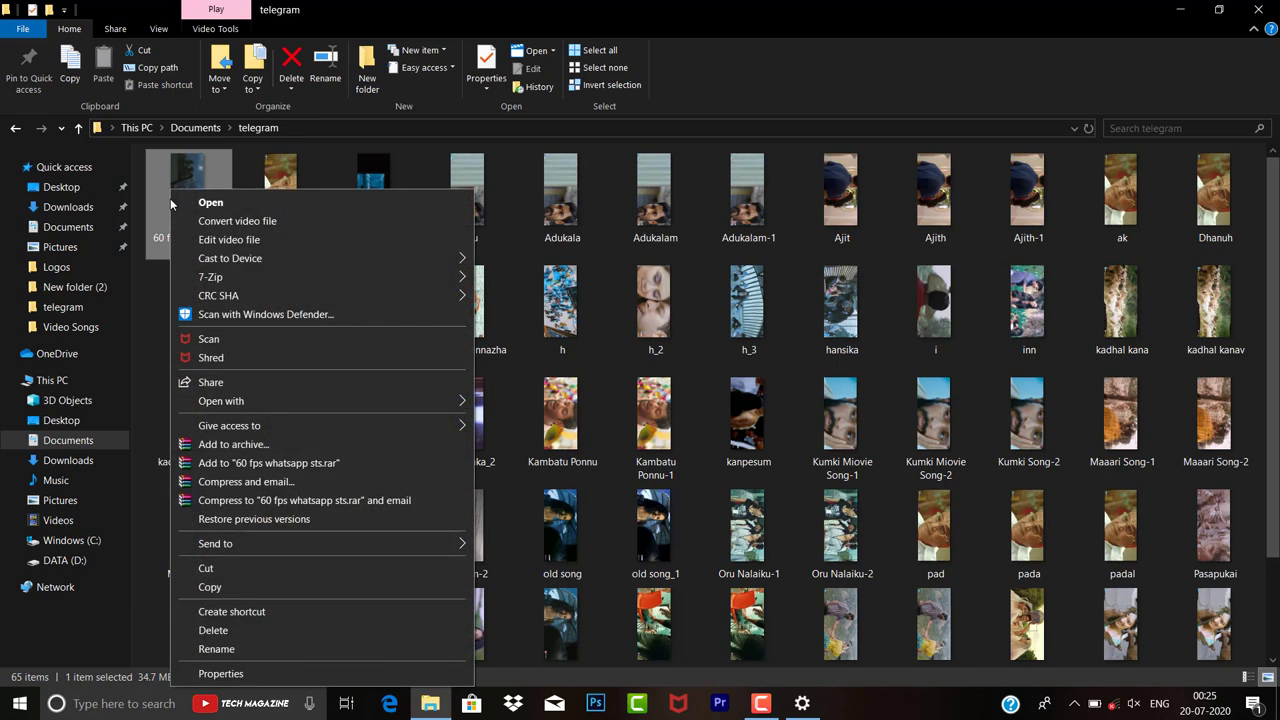
{"action": "left_click", "coordinate": [222, 674]}
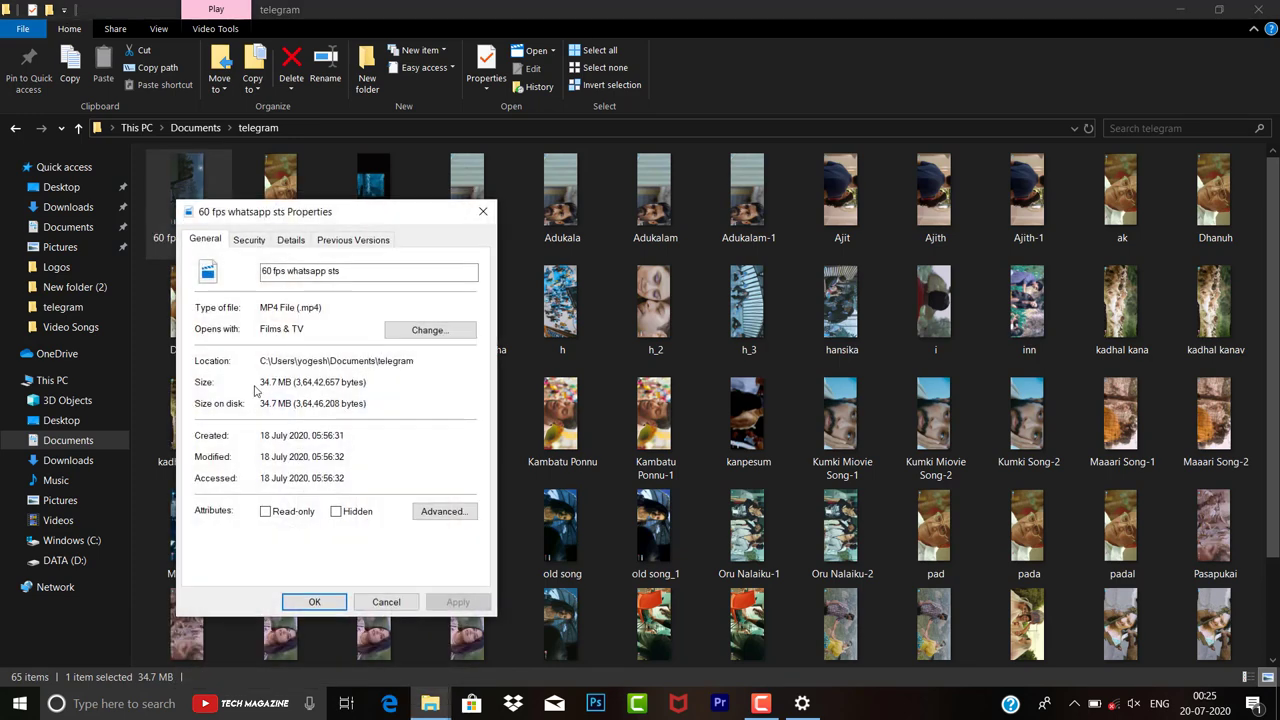
{"action": "left_click_drag", "start_coordinate": [260, 382], "coordinate": [294, 382]}
{"action": "left_click", "coordinate": [291, 240]}
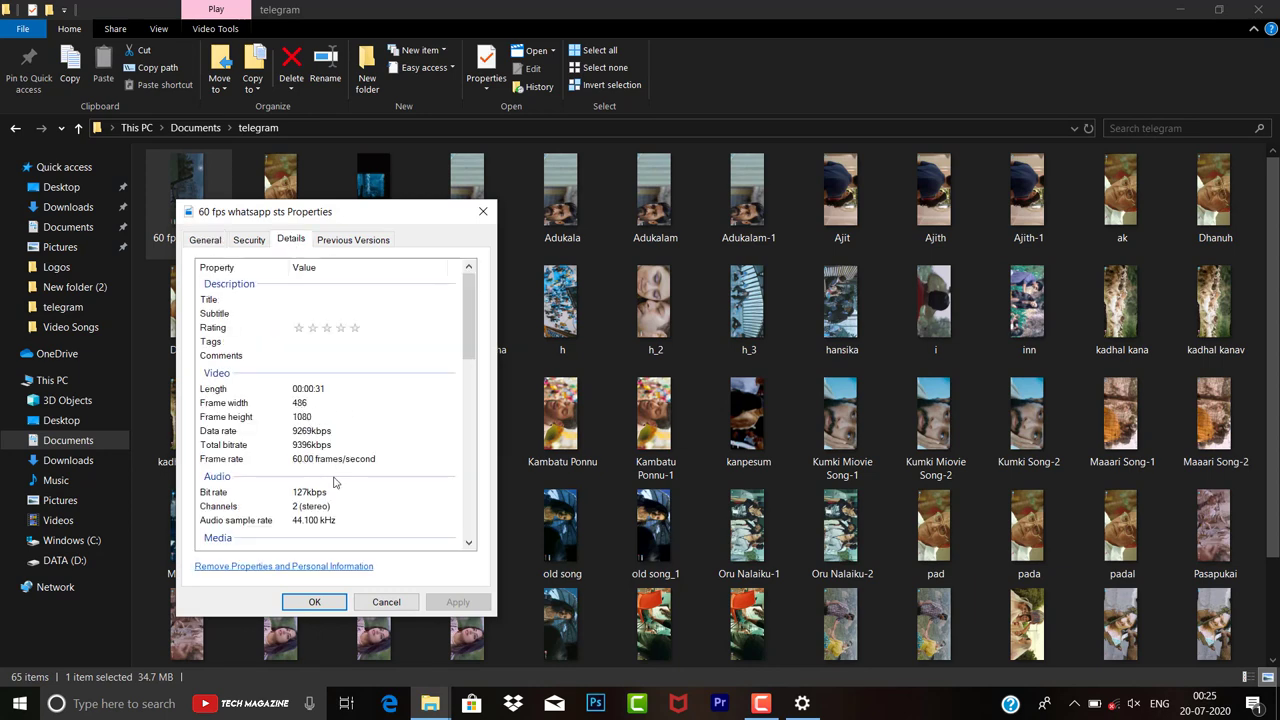
{"action": "left_click", "coordinate": [483, 211]}
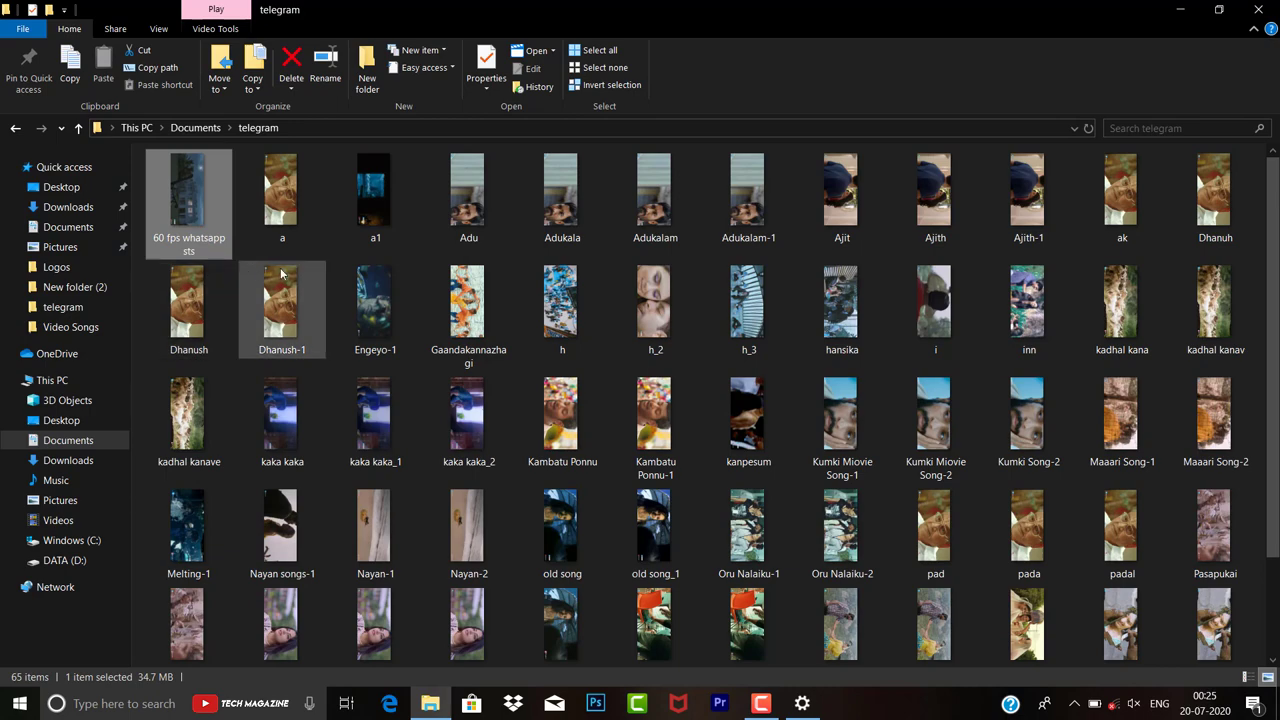
Close the Telegram folder, reposition the HandBrake shortcut, refresh the desktop and launch HandBrake
{"action": "left_click", "coordinate": [1259, 7]}
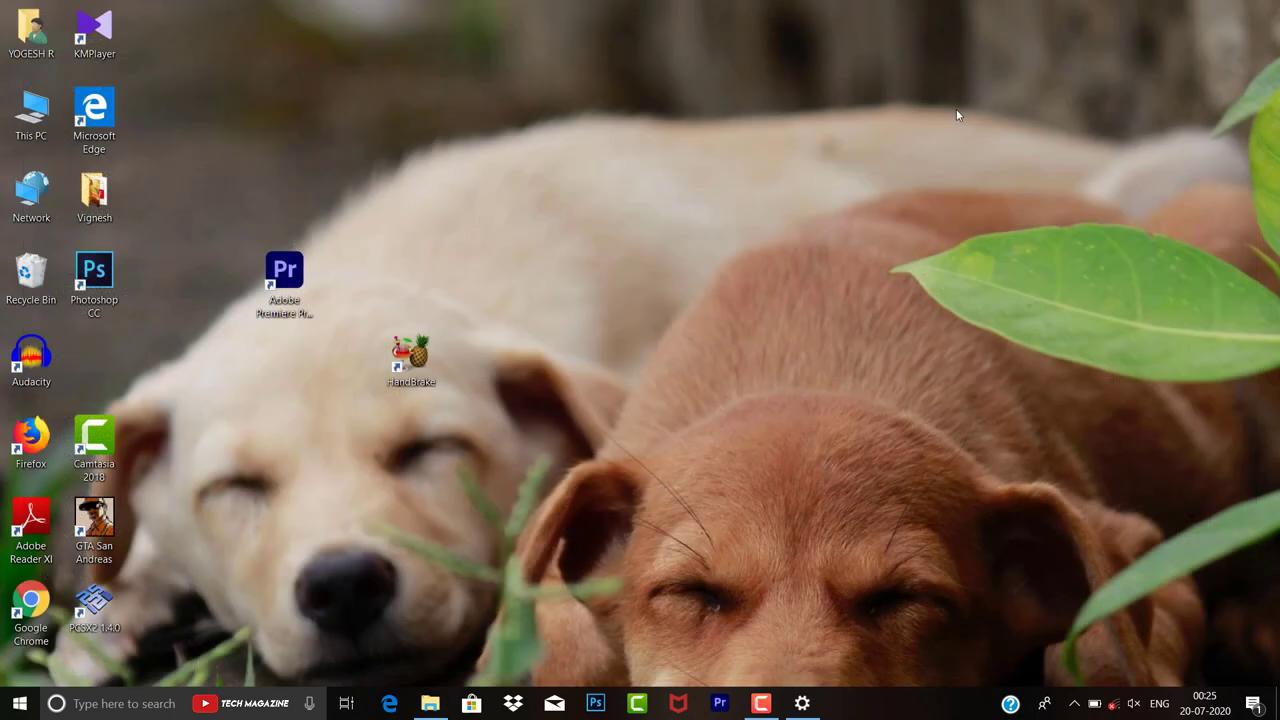
{"action": "left_click_drag", "start_coordinate": [413, 358], "coordinate": [477, 276]}
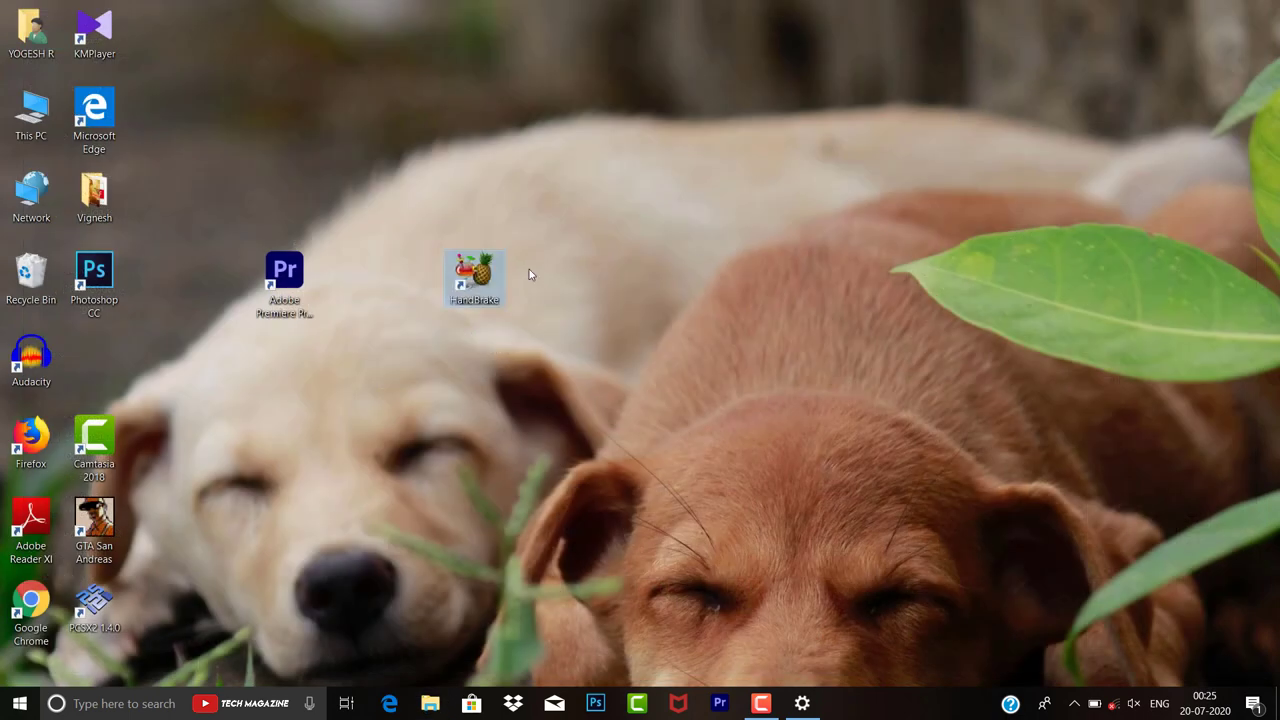
{"action": "right_click", "coordinate": [645, 263]}
{"action": "left_click", "coordinate": [677, 312]}
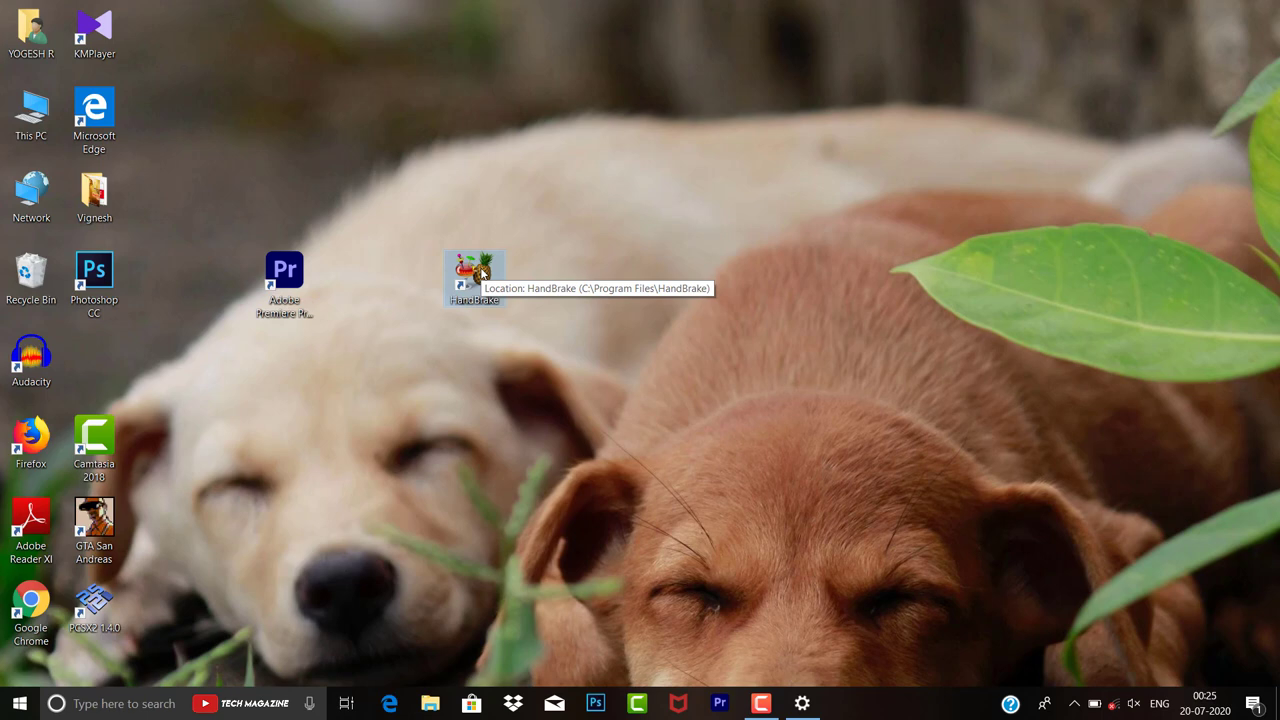
{"action": "double_click", "coordinate": [474, 275]}
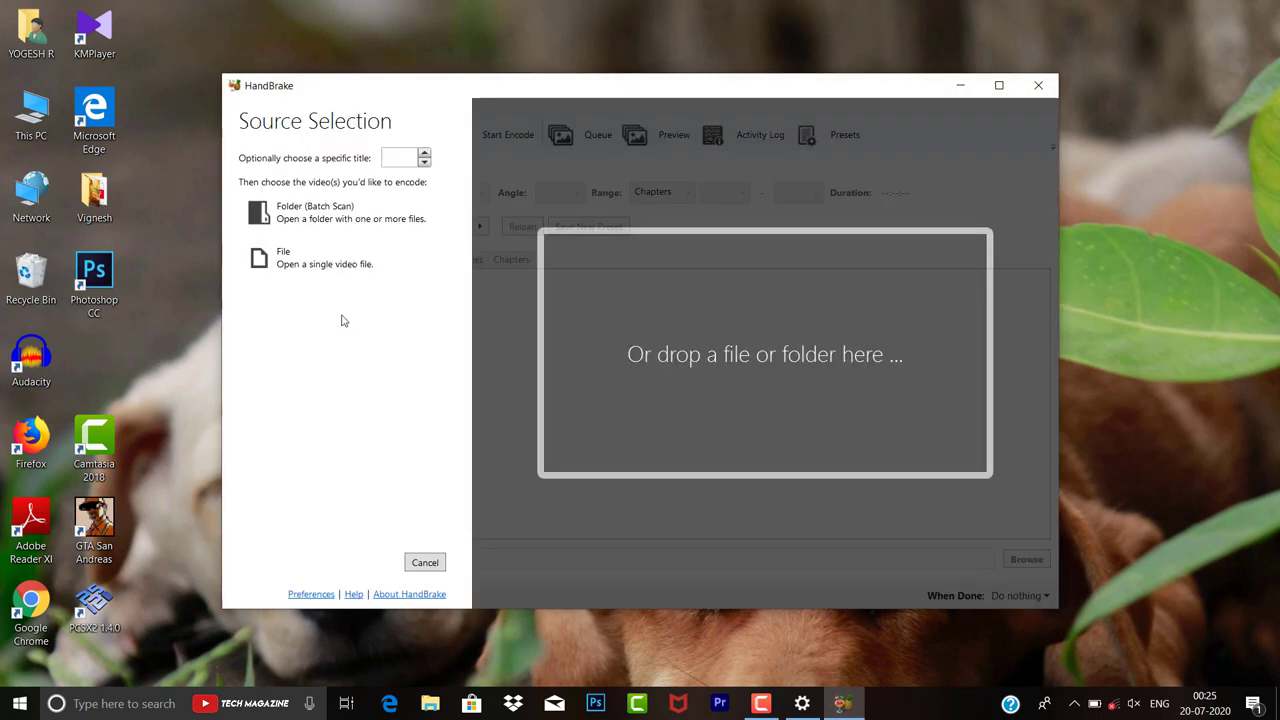
Load the '60 fps whatsapp sts' video as HandBrake's source file
{"action": "left_click", "coordinate": [346, 278]}
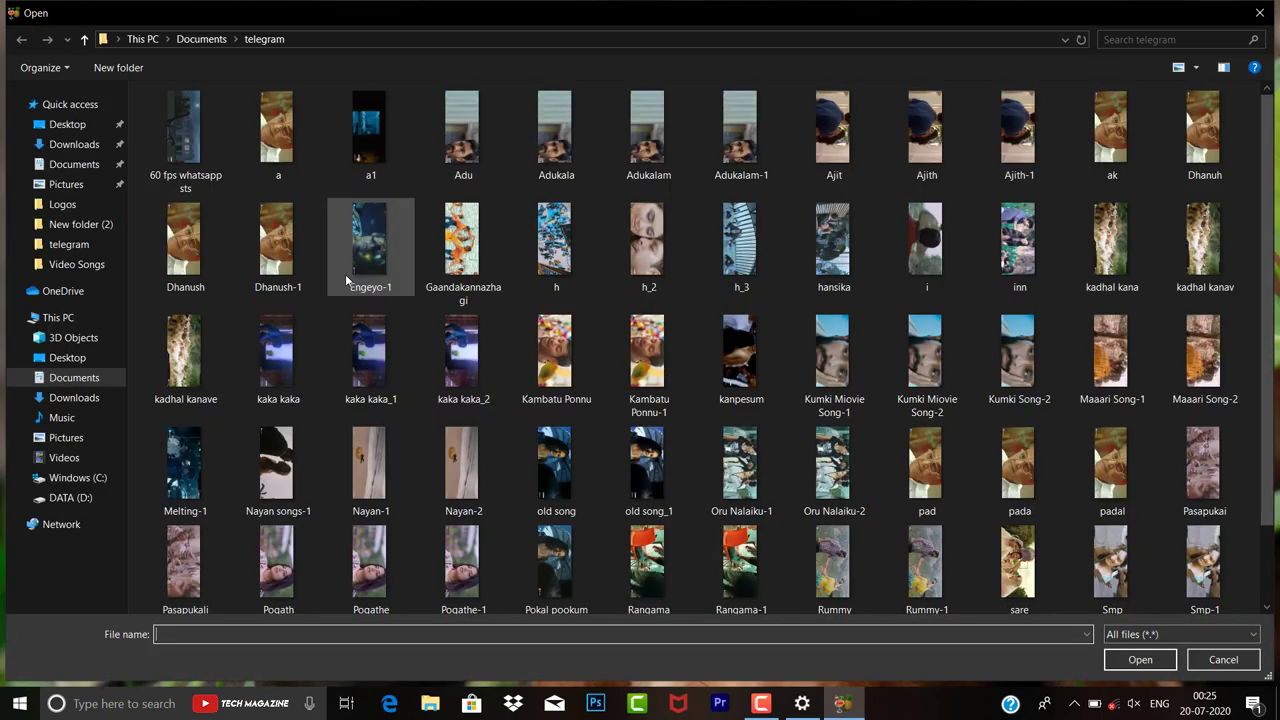
{"action": "left_click", "coordinate": [185, 130]}
{"action": "left_click", "coordinate": [1130, 656]}
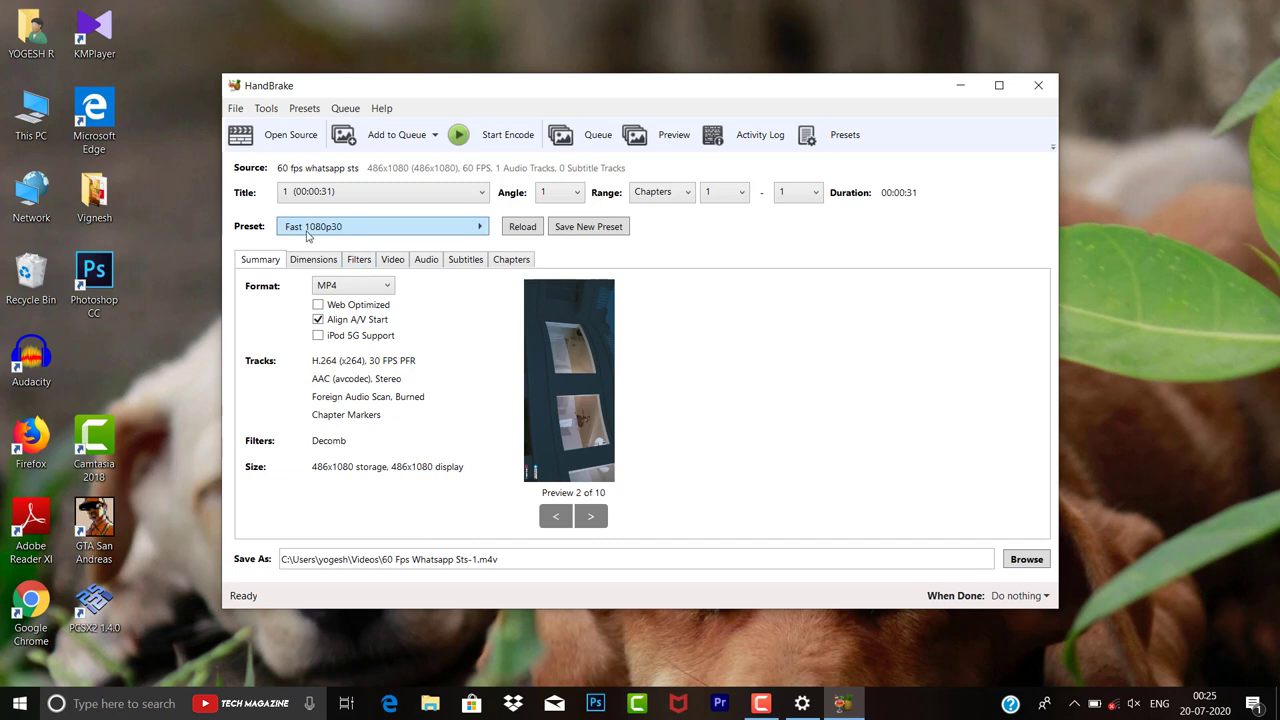
Apply the Web preset 'Vimeo YouTube HQ 1080p60'
{"action": "left_click", "coordinate": [485, 229]}
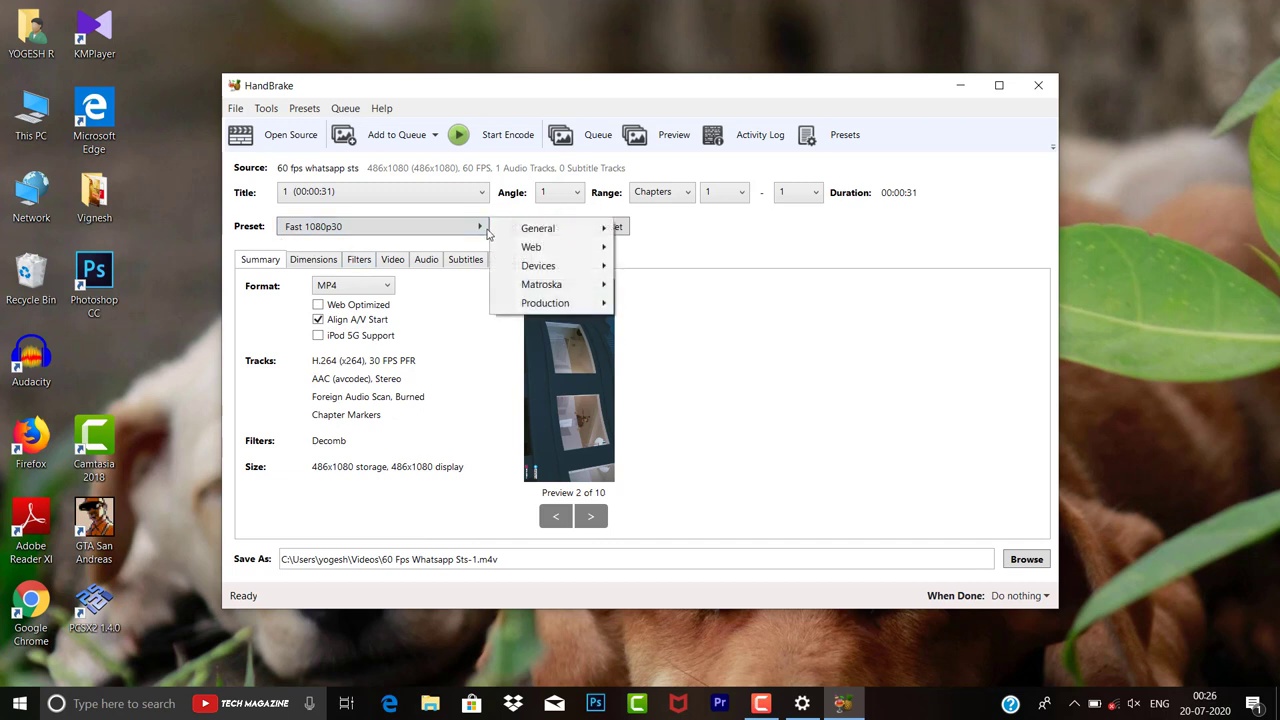
{"action": "mouse_move", "coordinate": [530, 247]}
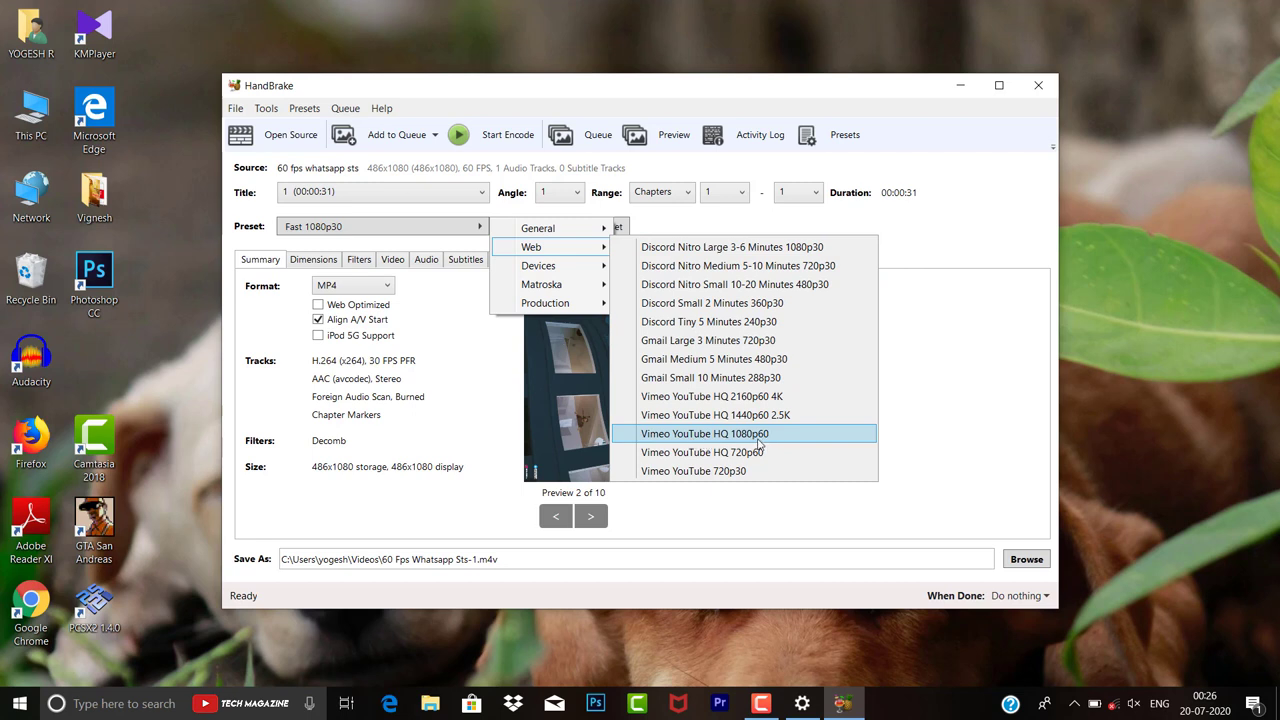
{"action": "left_click", "coordinate": [759, 440]}
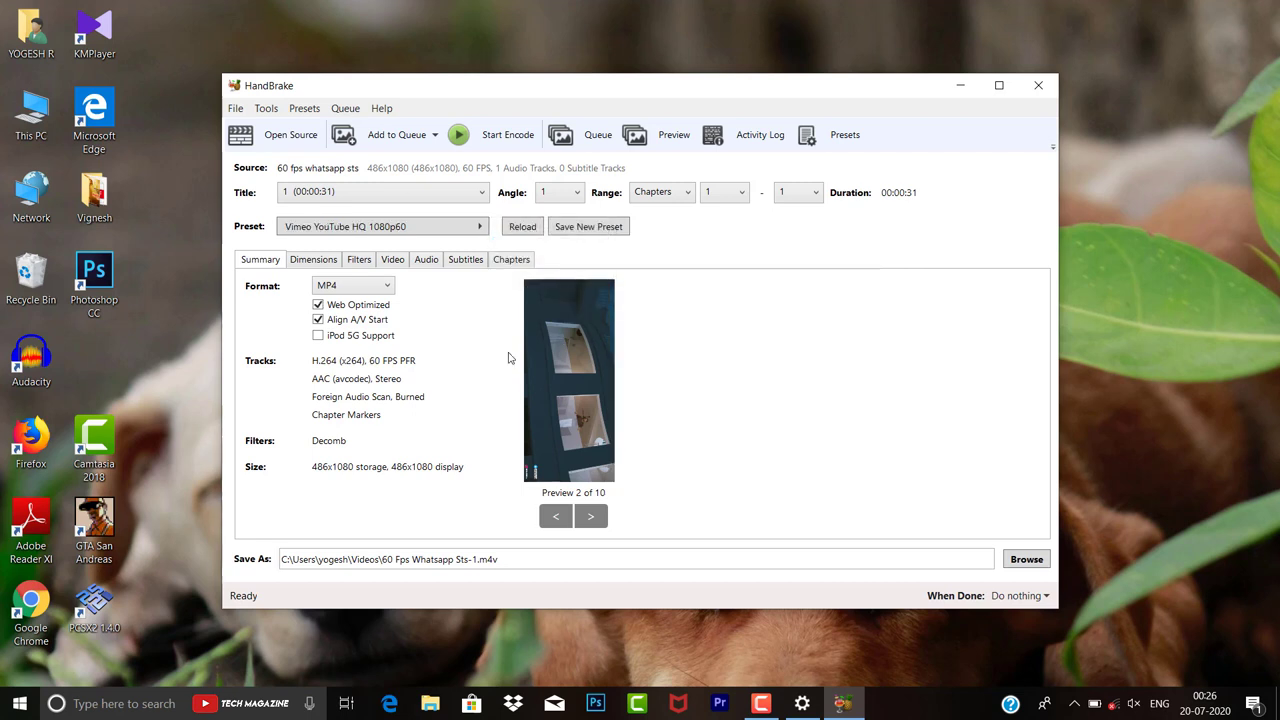
Review the Dimensions and Filters tabs, then the Video tab's 60 fps and RF 20 settings
{"action": "left_click", "coordinate": [316, 261]}
{"action": "left_click", "coordinate": [357, 261]}
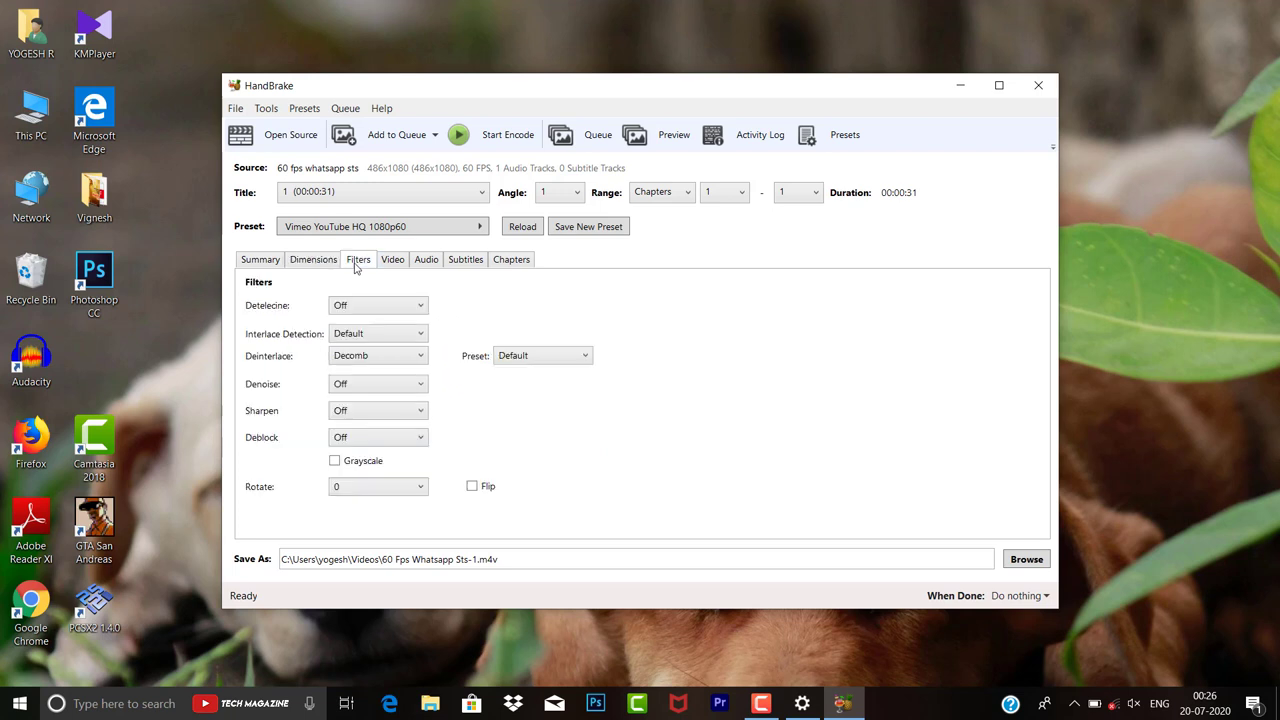
{"action": "left_click", "coordinate": [404, 264]}
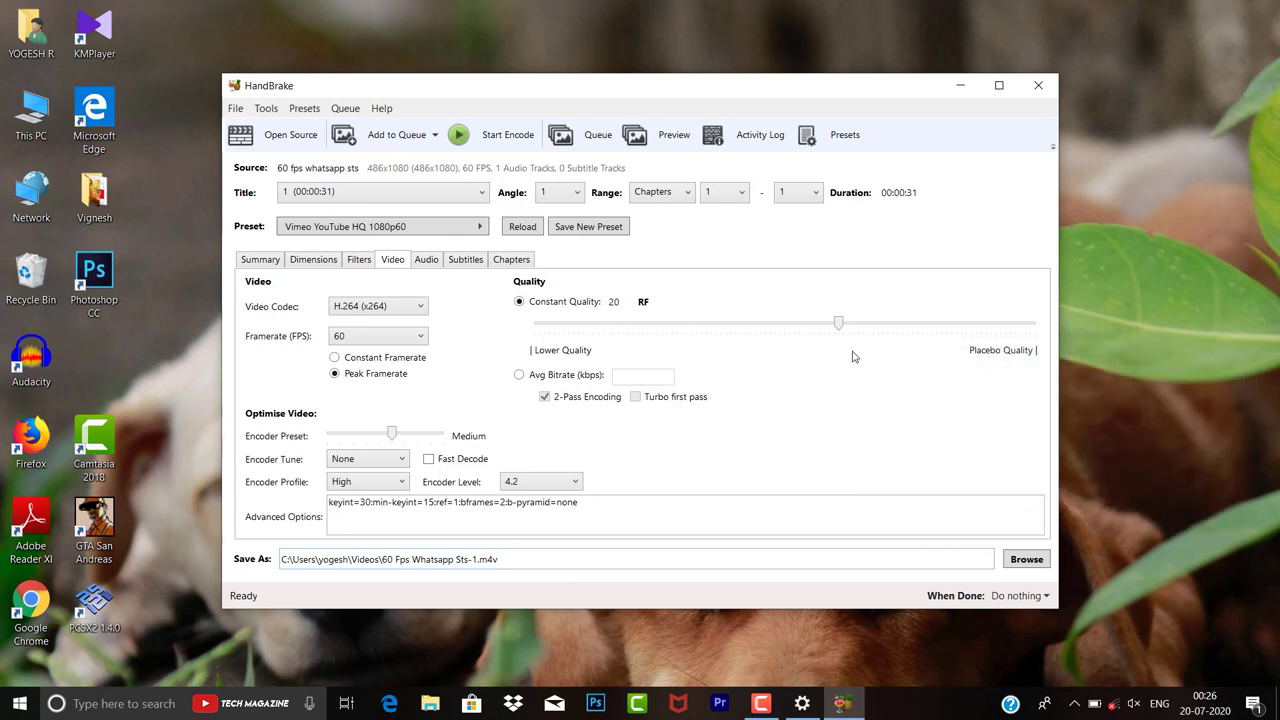
{"action": "mouse_move", "coordinate": [840, 328]}
Save the output as '60 Fps Whatsapp Sts-1.m4v' in Documents\New folder (3)
{"action": "left_click", "coordinate": [1034, 563]}
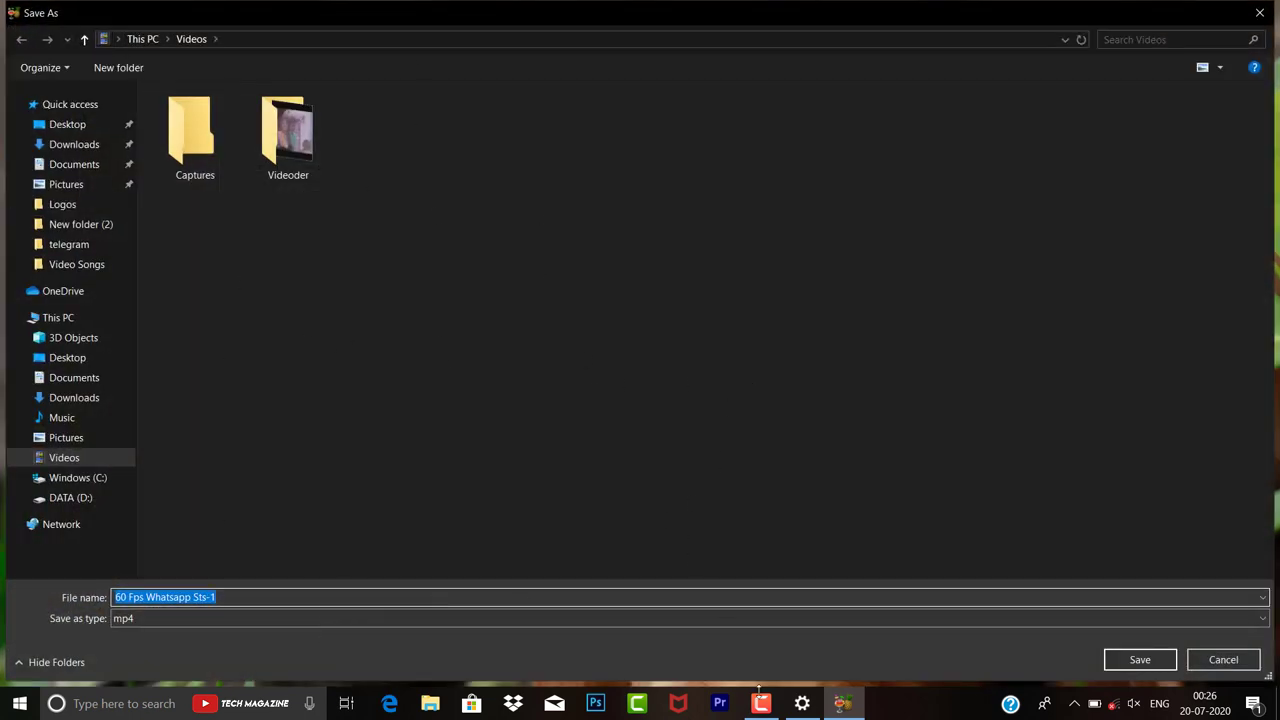
{"action": "left_click", "coordinate": [759, 695]}
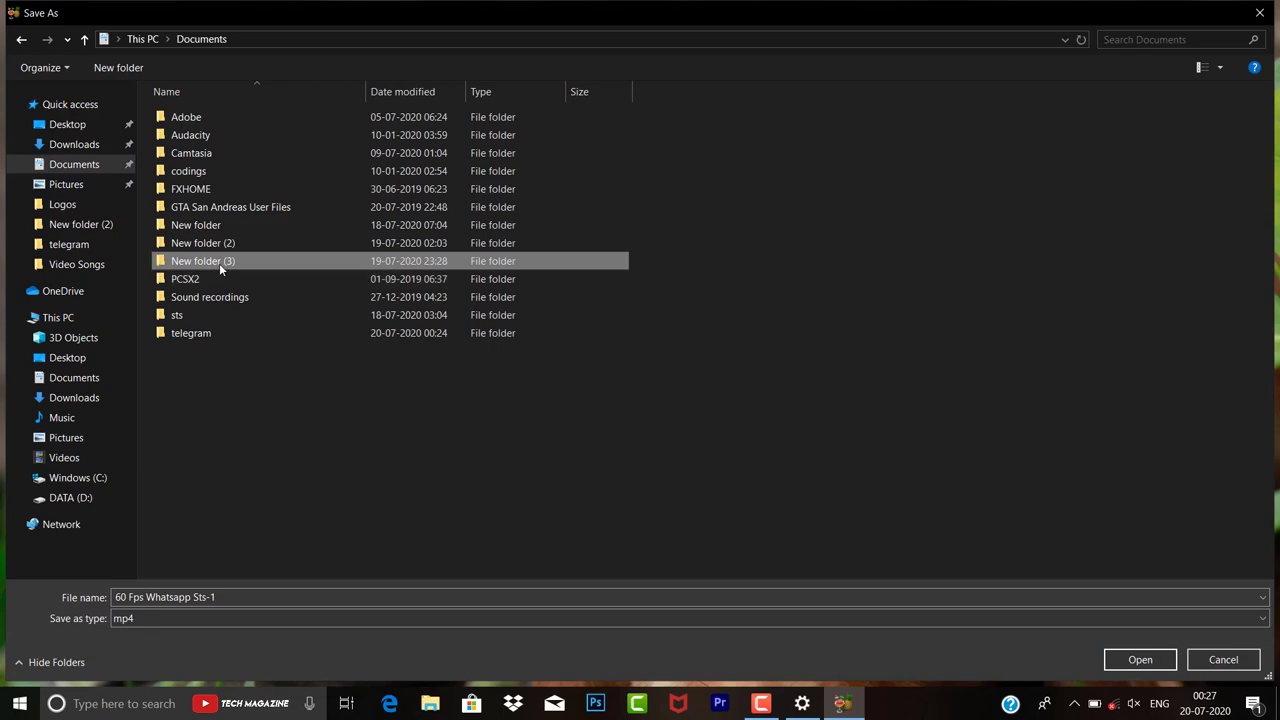
{"action": "left_click", "coordinate": [1117, 657]}
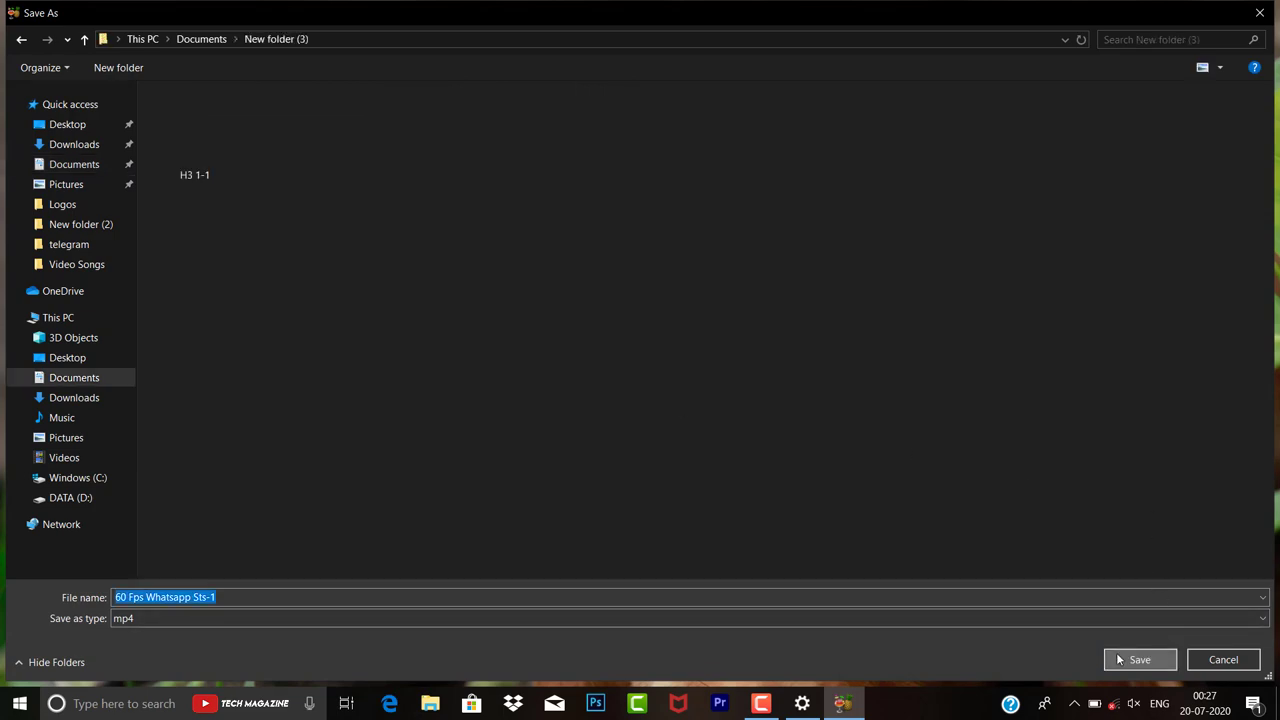
{"action": "left_click", "coordinate": [1120, 660]}
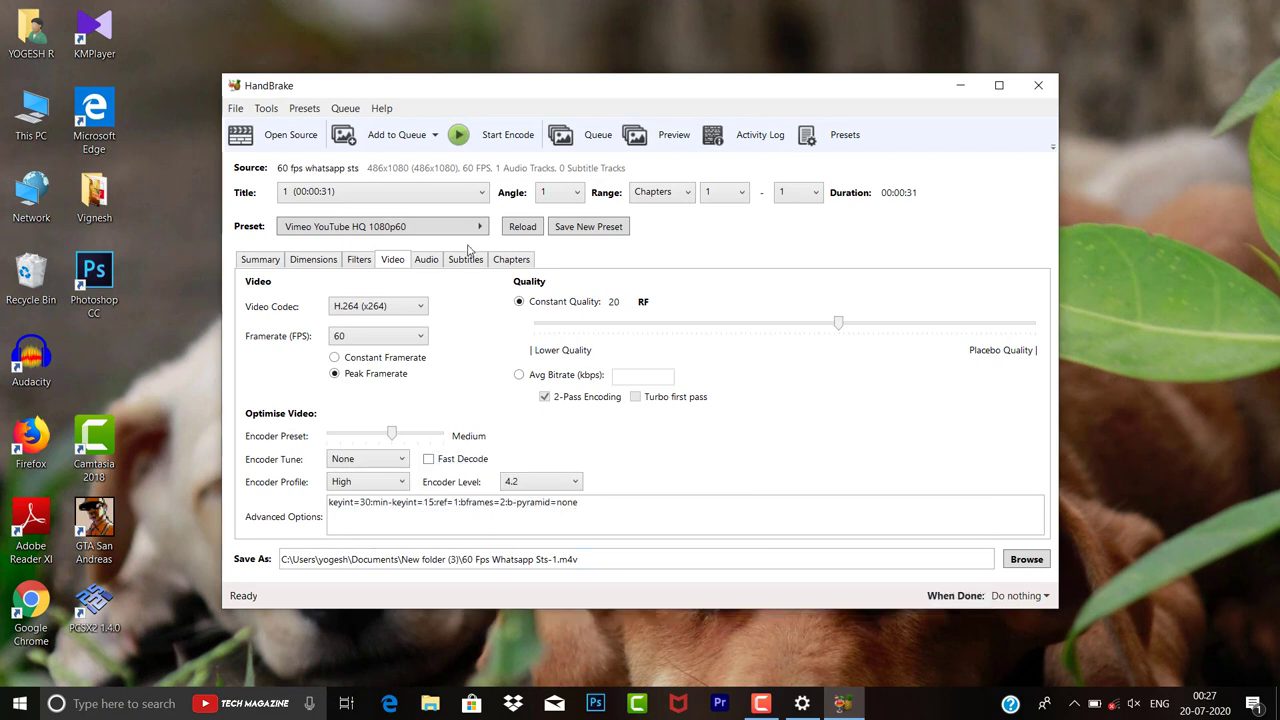
Change the AAC stereo audio track bitrate from 320 to 128 kbps
{"action": "left_click", "coordinate": [426, 260]}
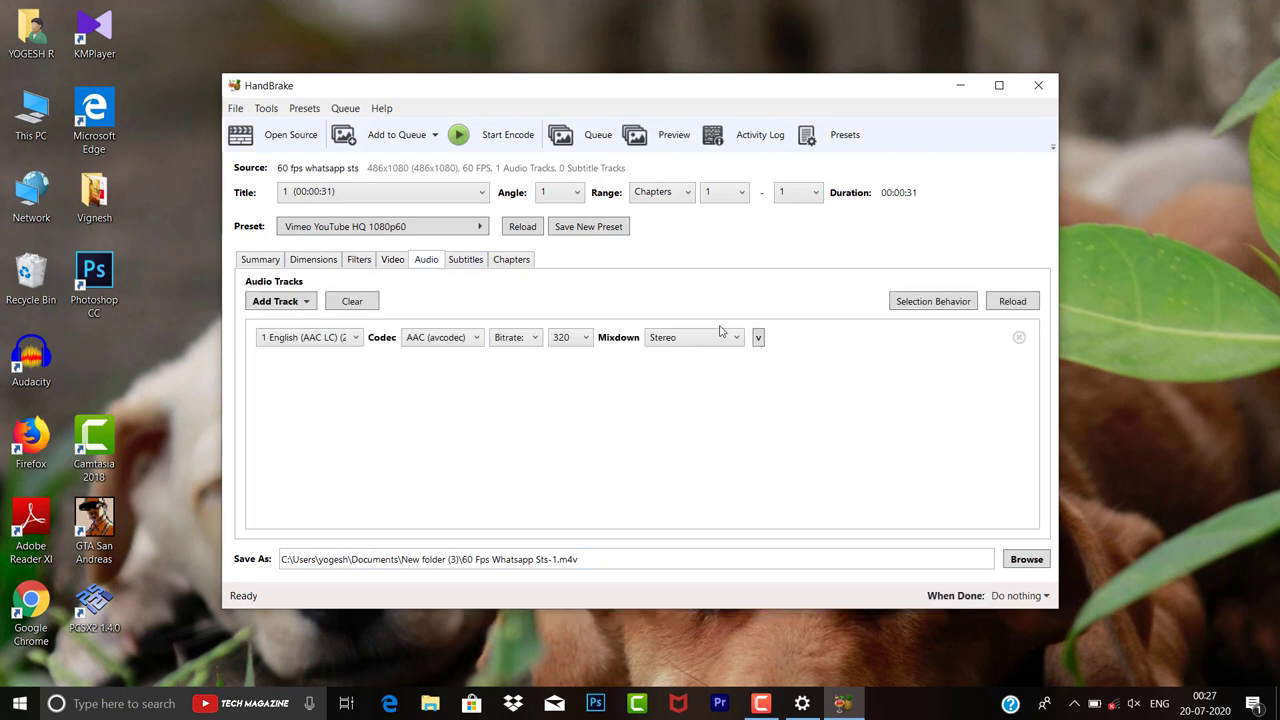
{"action": "left_click", "coordinate": [585, 340]}
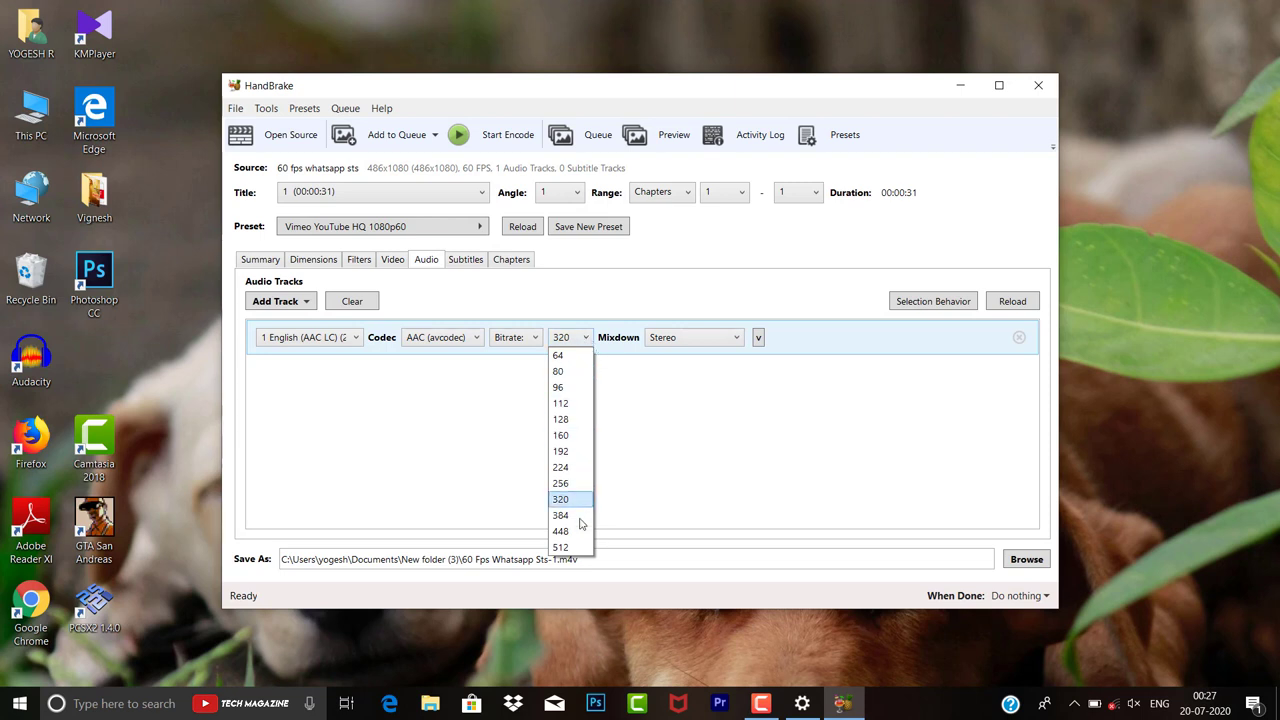
{"action": "left_click", "coordinate": [571, 426]}
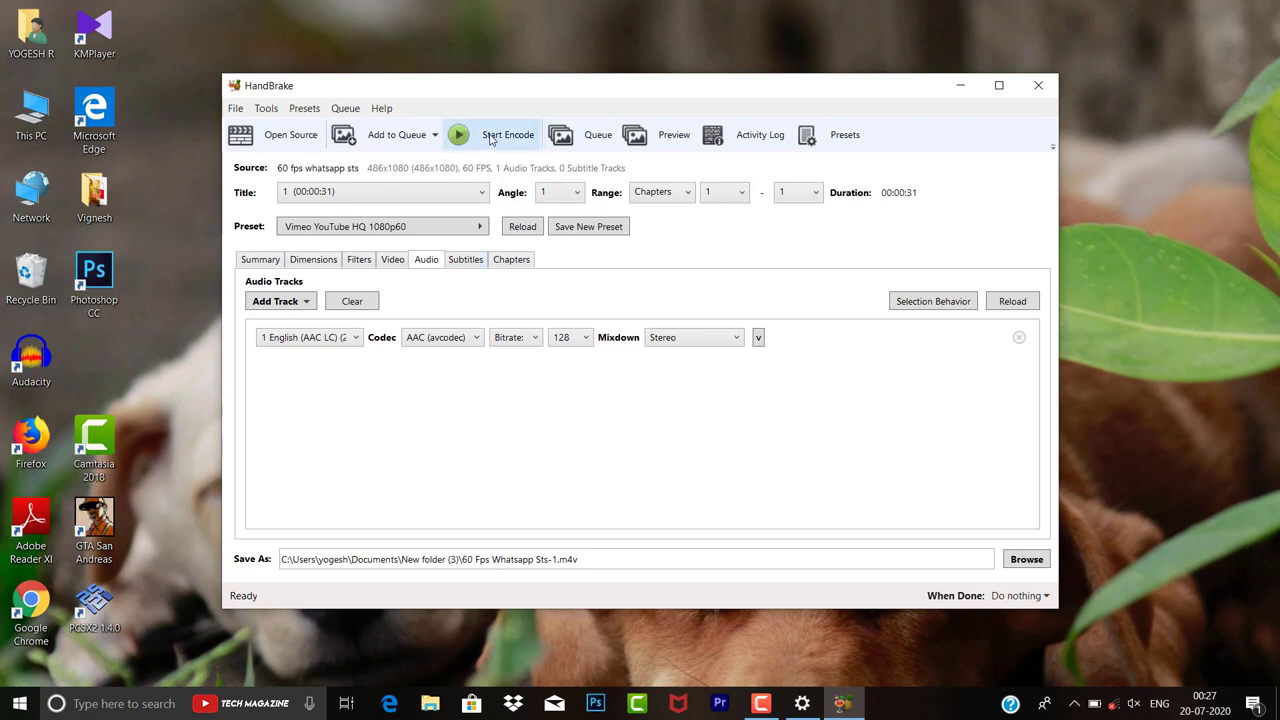
{"action": "left_click", "coordinate": [399, 262]}
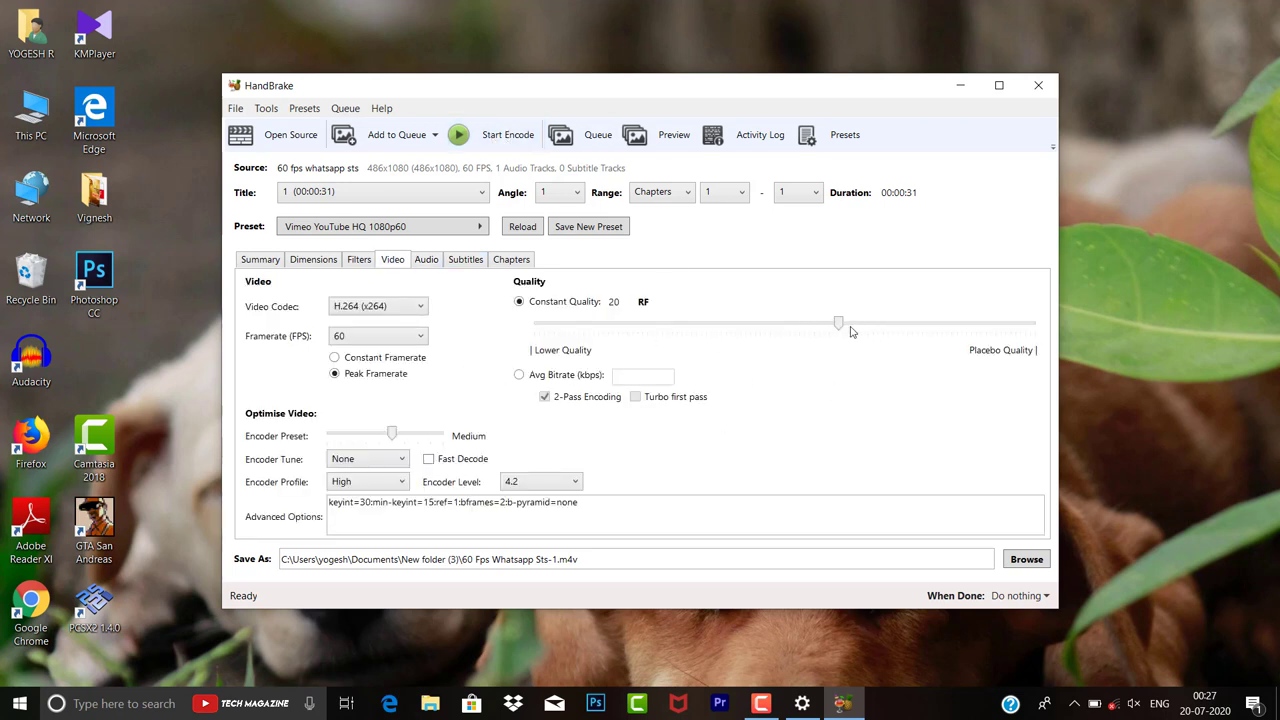
Lower constant quality to RF 24 and encode the clip to '60 Fps Whatsapp Sts-1.m4v'
{"action": "left_click_drag", "start_coordinate": [838, 325], "coordinate": [817, 327]}
{"action": "left_click_drag", "start_coordinate": [817, 327], "coordinate": [800, 332]}
{"action": "left_click", "coordinate": [485, 144]}
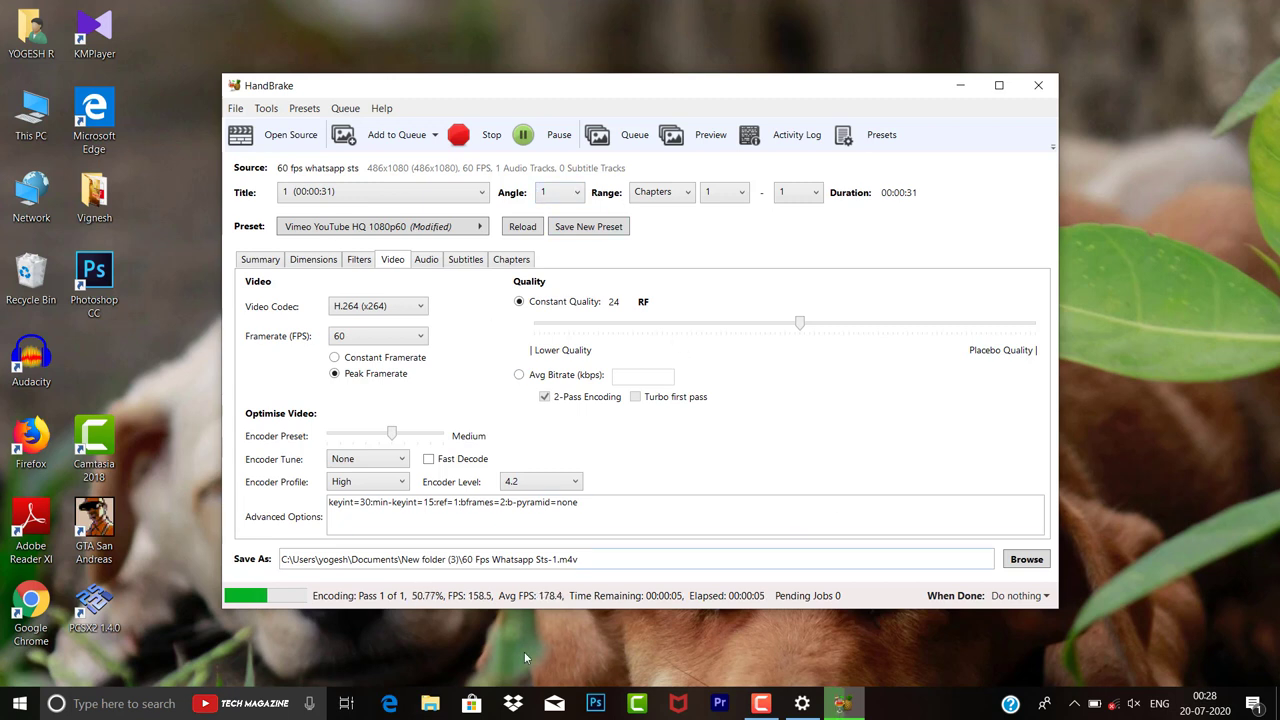
{"action": "left_click", "coordinate": [762, 706]}
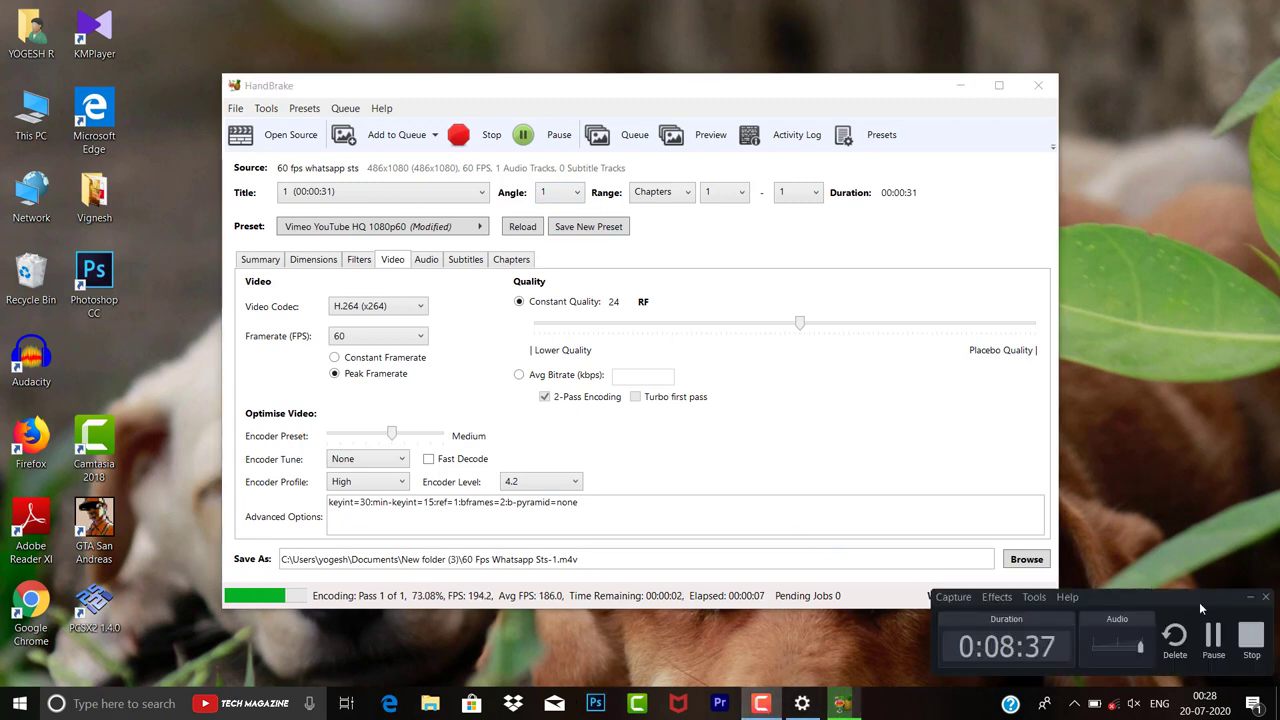
{"action": "left_click", "coordinate": [1210, 638]}
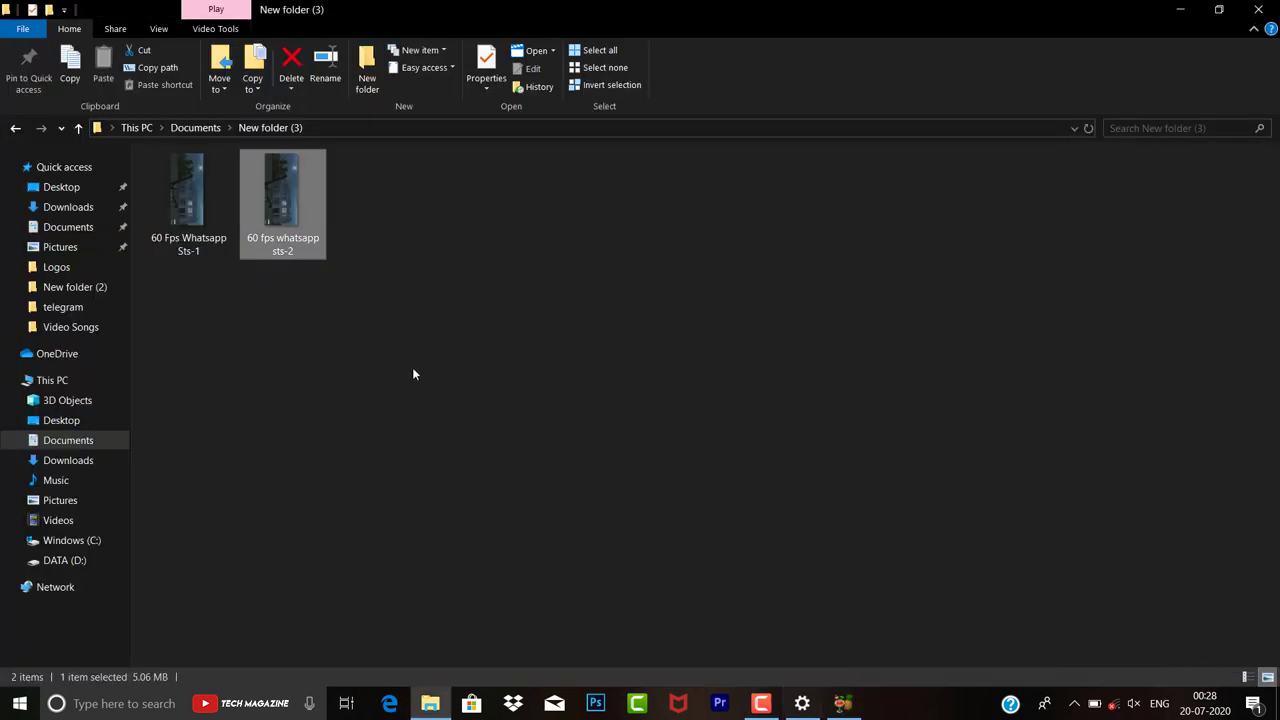
{"action": "left_click", "coordinate": [182, 245]}
{"action": "right_click", "coordinate": [183, 248]}
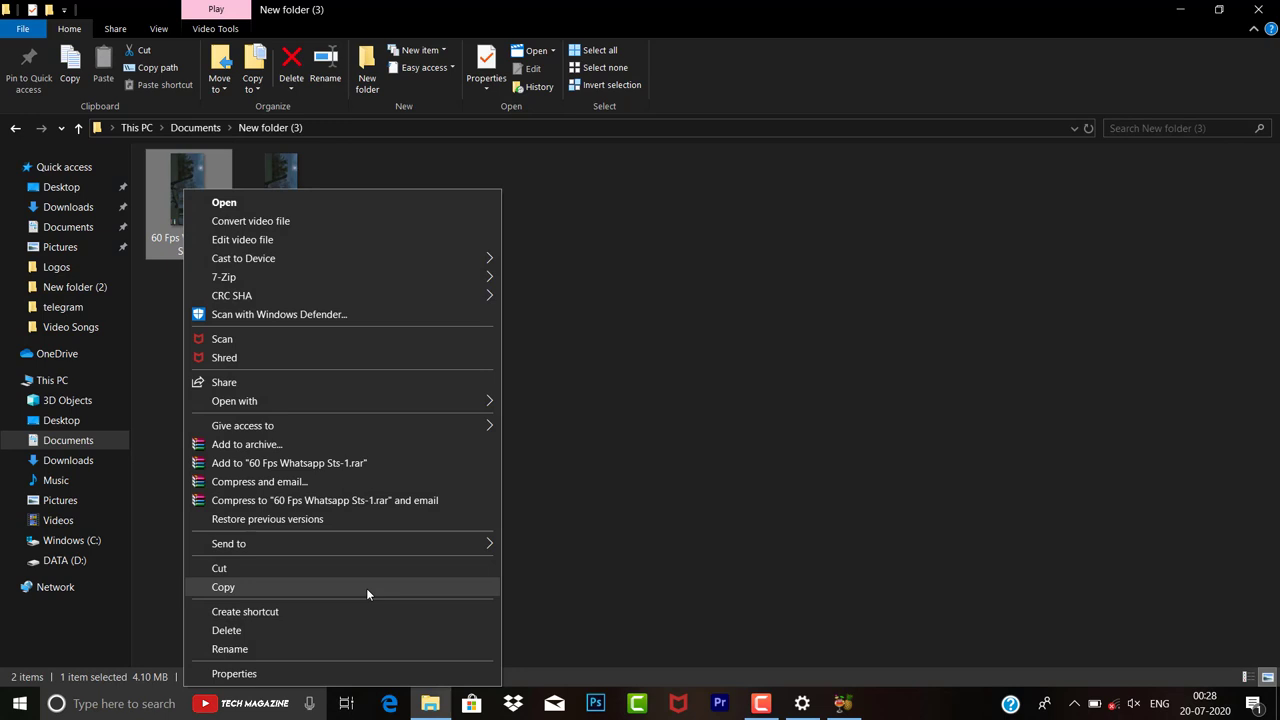
{"action": "left_click", "coordinate": [366, 672]}
{"action": "left_click_drag", "start_coordinate": [289, 424], "coordinate": [257, 428]}
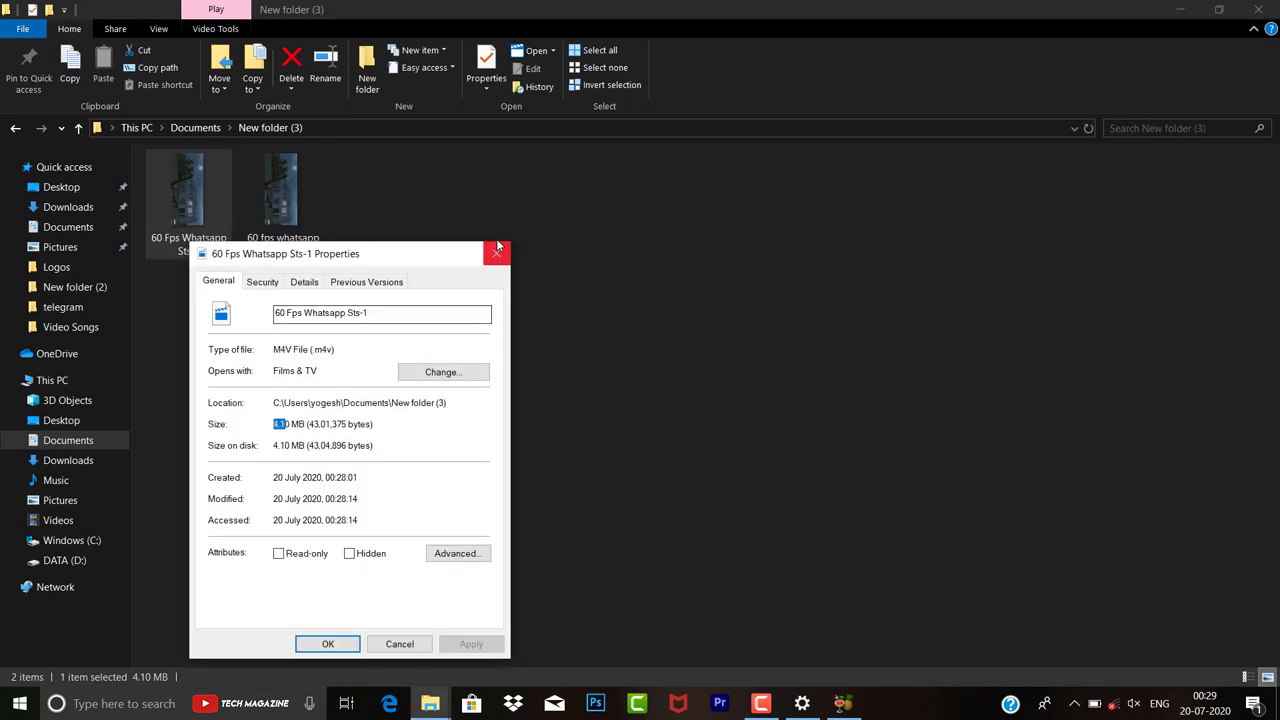
{"action": "left_click", "coordinate": [496, 253]}
{"action": "right_click", "coordinate": [452, 345]}
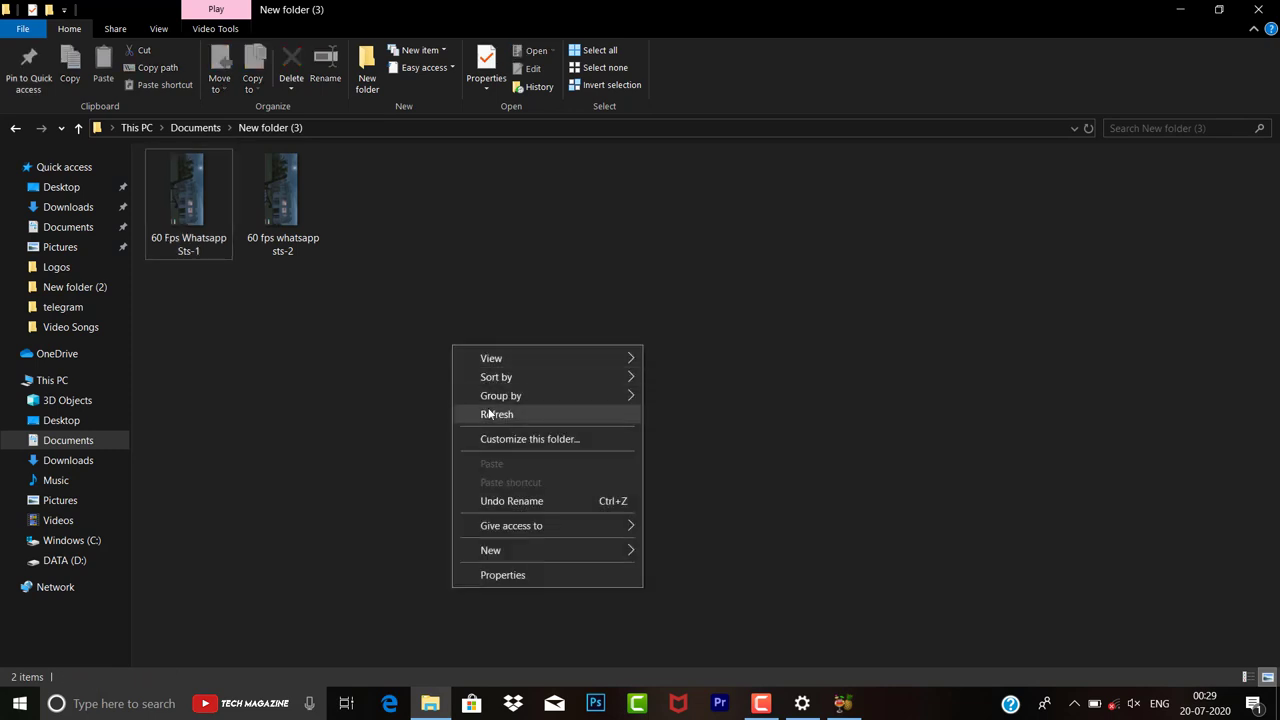
{"action": "left_click", "coordinate": [488, 413]}
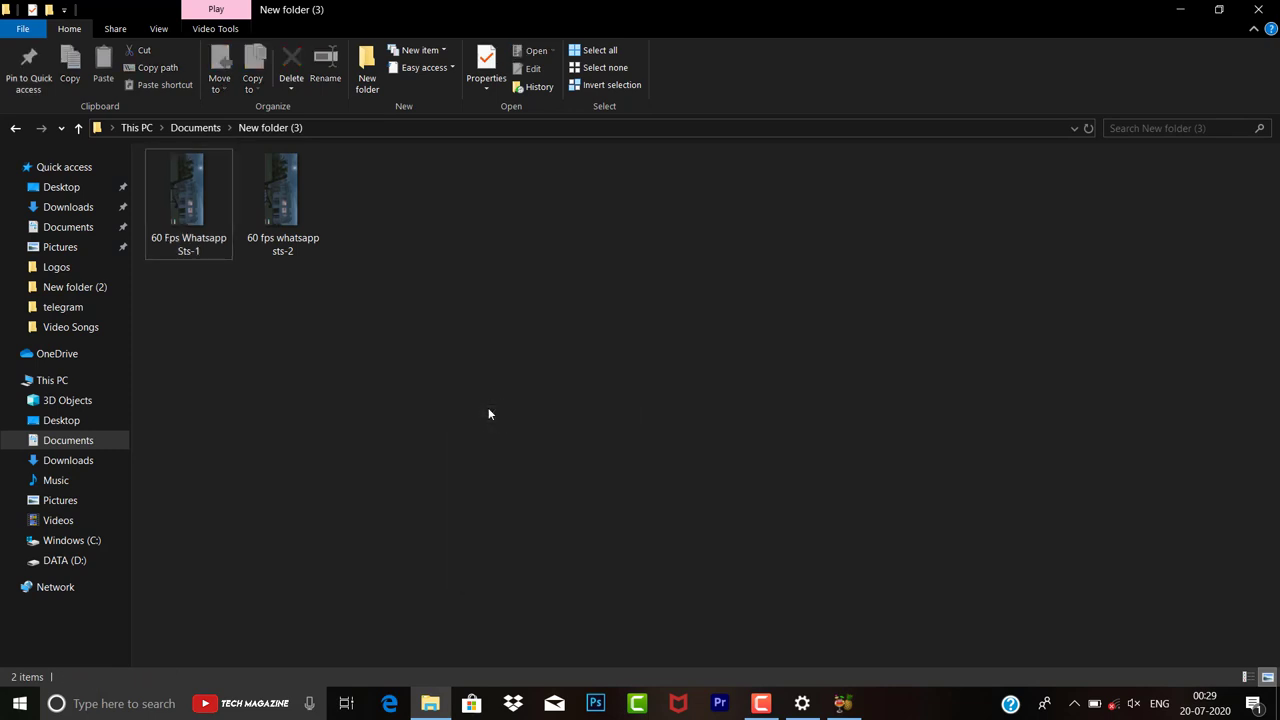
{"action": "right_click", "coordinate": [291, 446]}
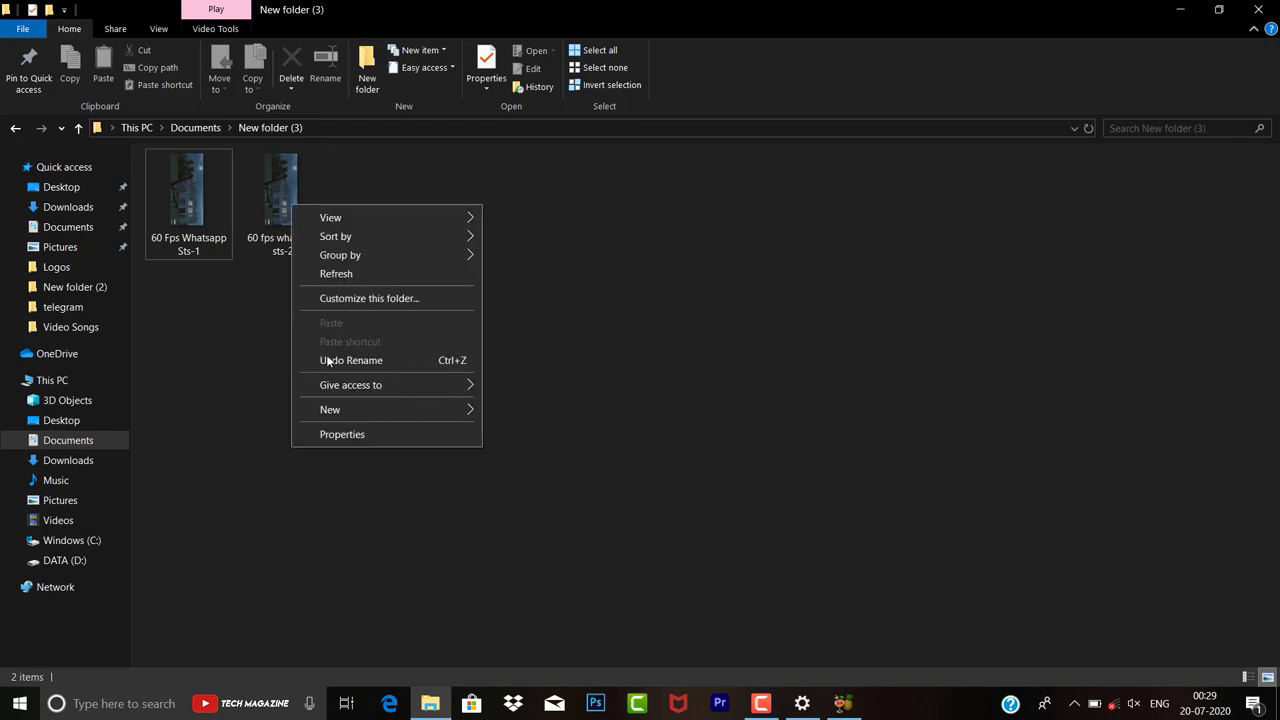
{"action": "left_click", "coordinate": [320, 271]}
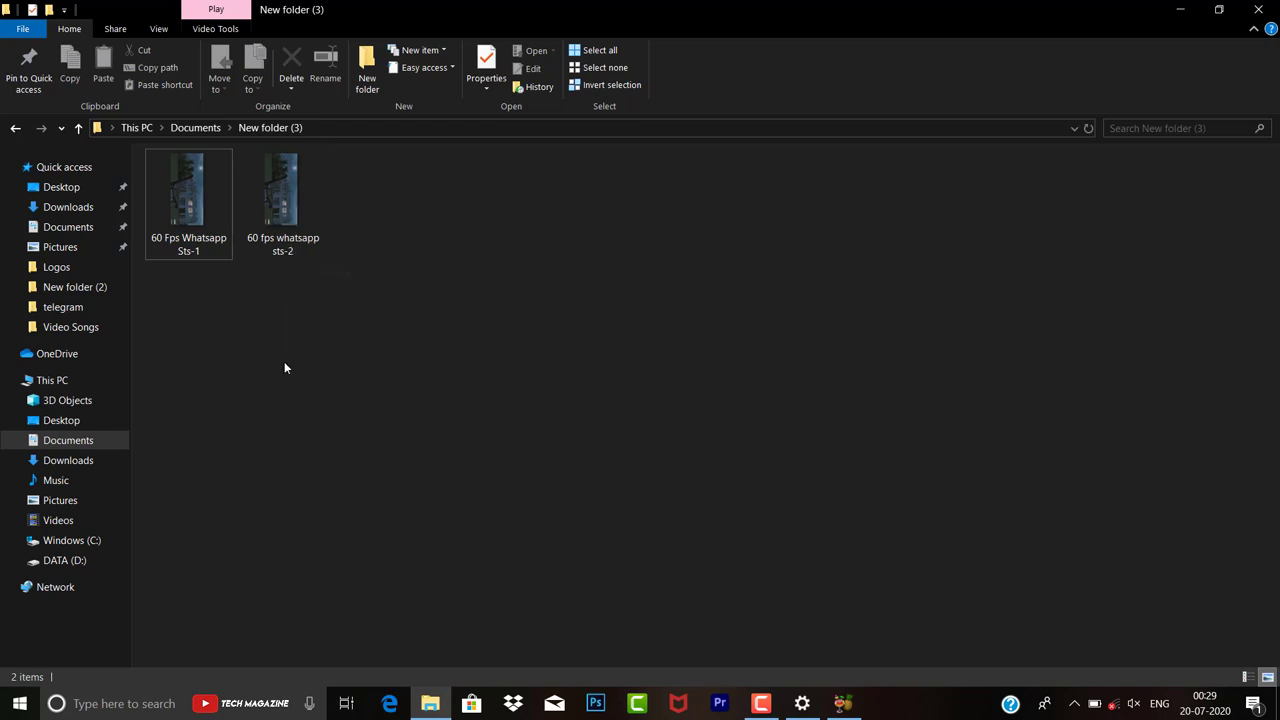
{"action": "right_click", "coordinate": [276, 190]}
{"action": "left_click", "coordinate": [418, 677]}
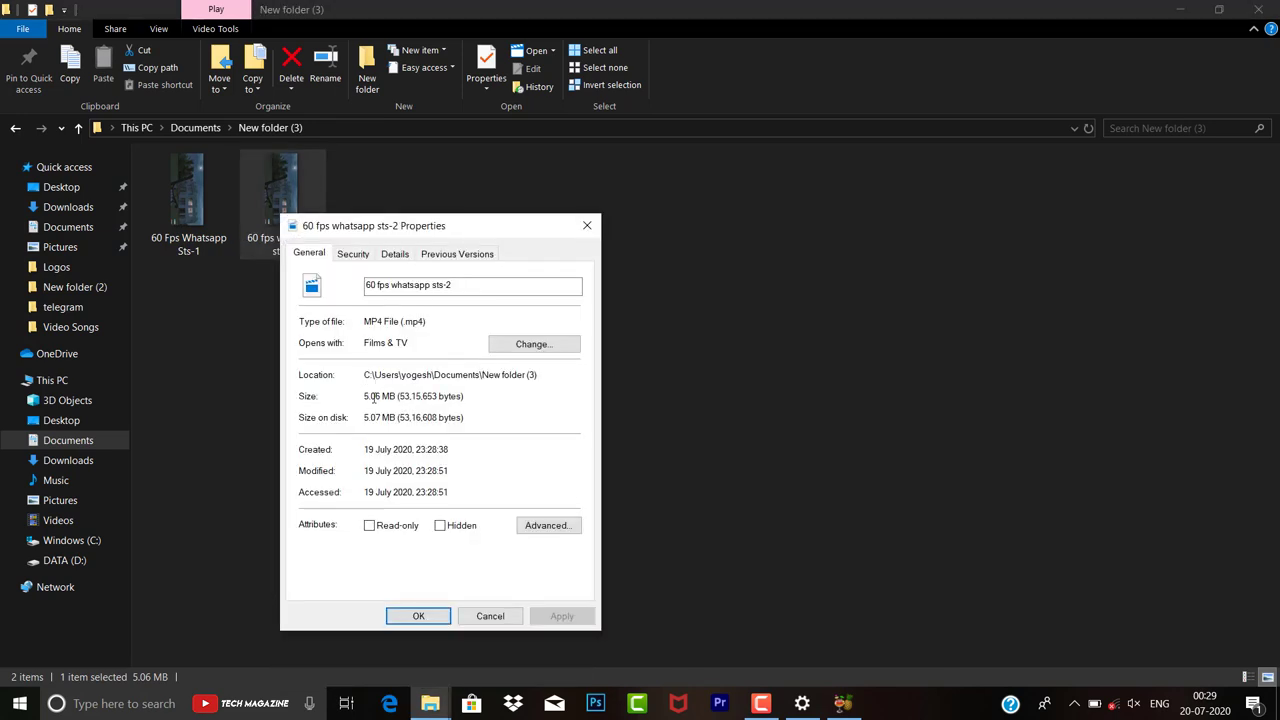
{"action": "left_click_drag", "start_coordinate": [366, 397], "coordinate": [440, 397]}
{"action": "left_click", "coordinate": [587, 225]}
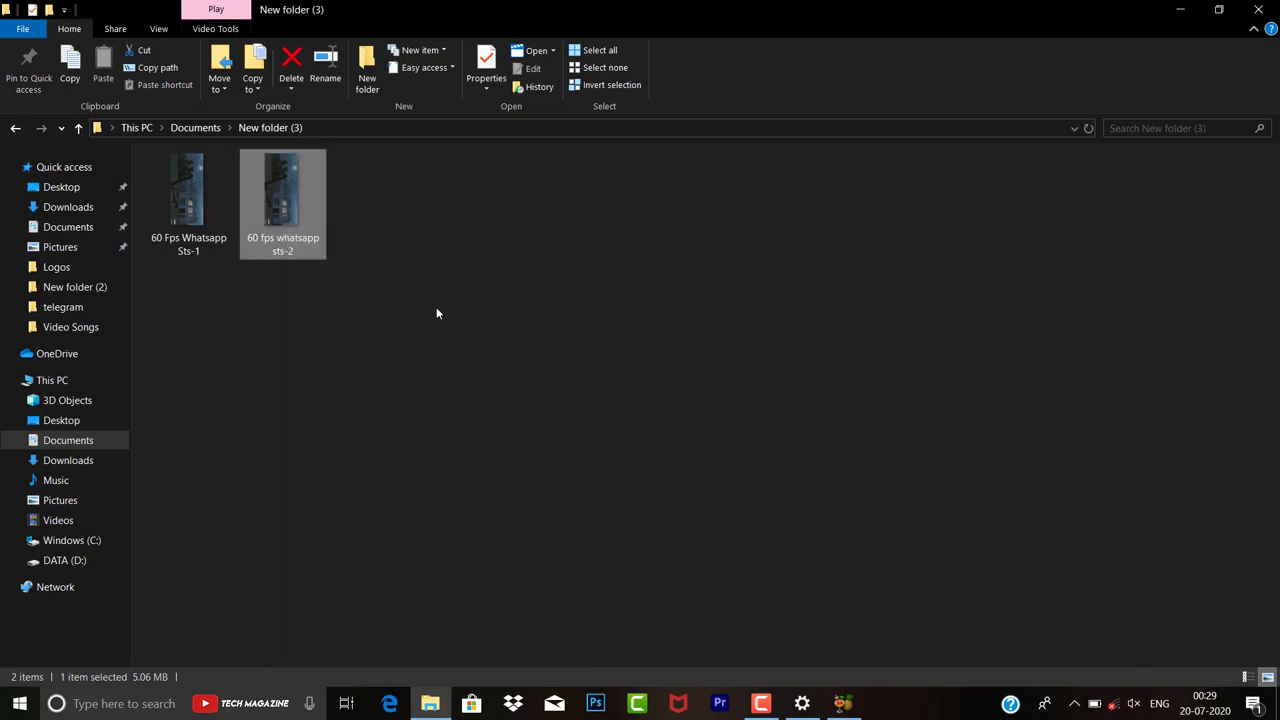
{"action": "left_click", "coordinate": [437, 309]}
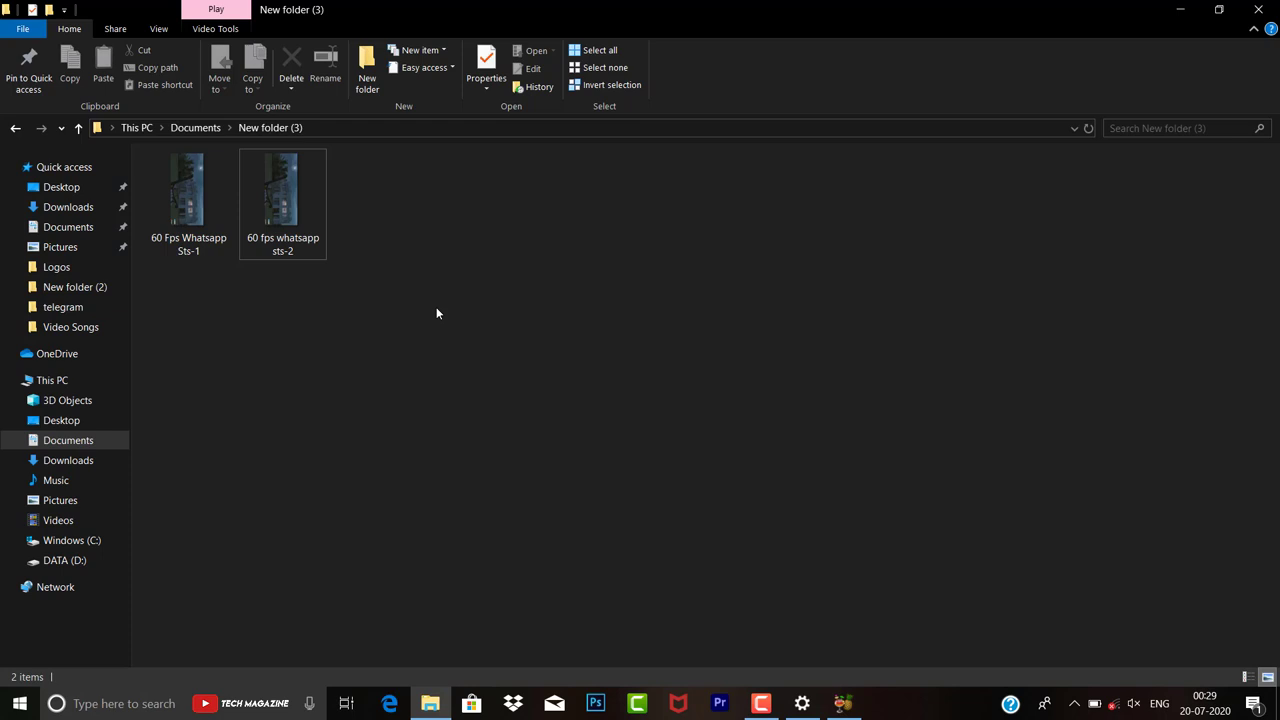
{"action": "left_click", "coordinate": [761, 703]}
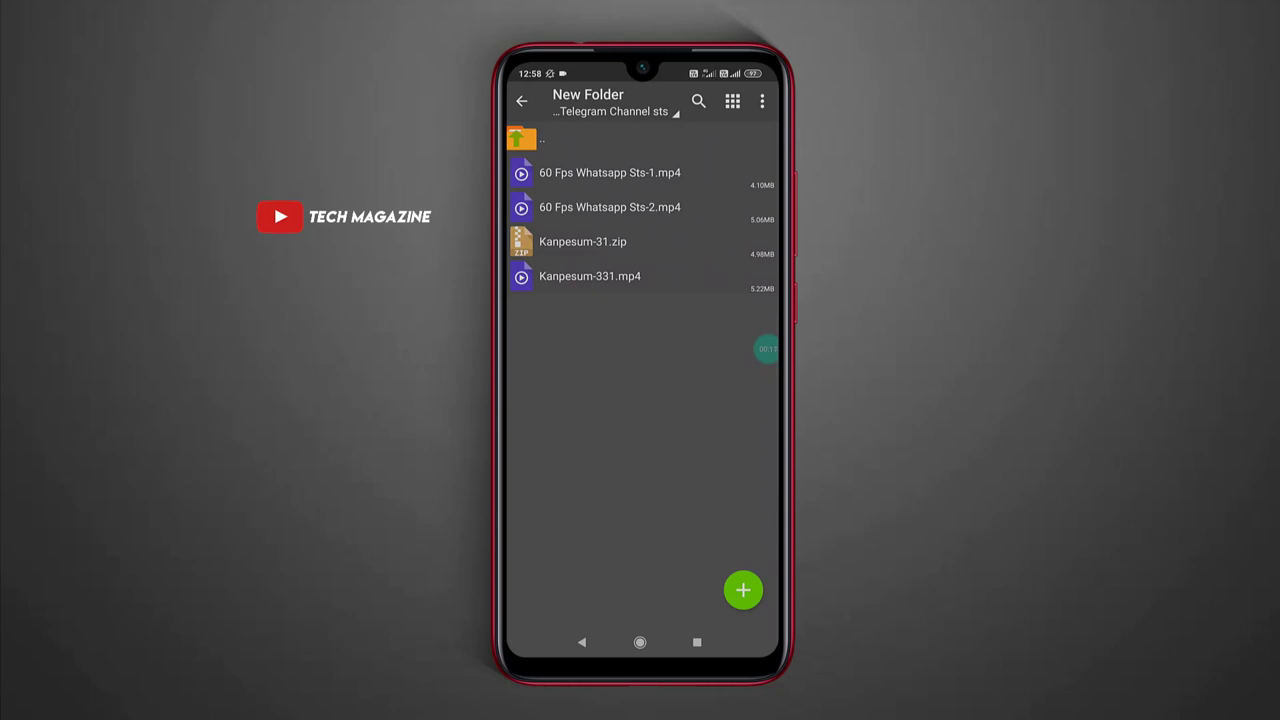
Share '60 Fps Whatsapp Sts-2.mp4' to WhatsApp as a status update, then select the first video
{"action": "left_click", "coordinate": [669, 210]}
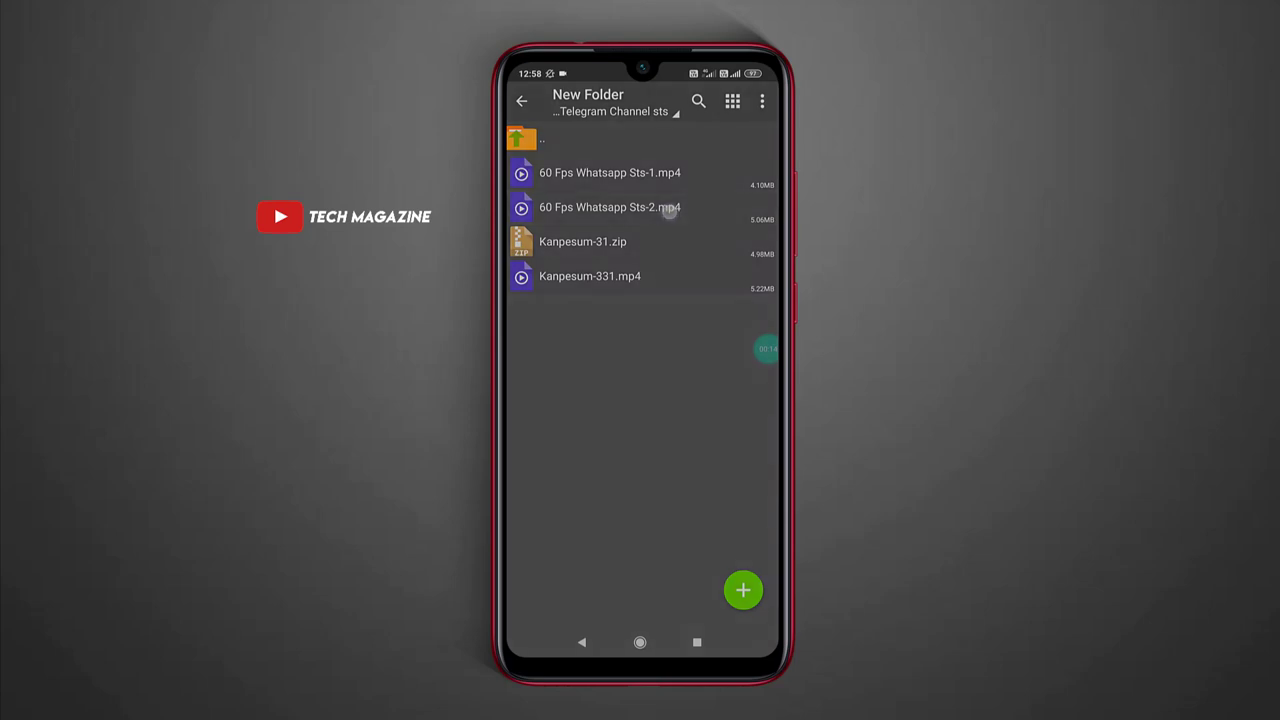
{"action": "left_click", "coordinate": [617, 610]}
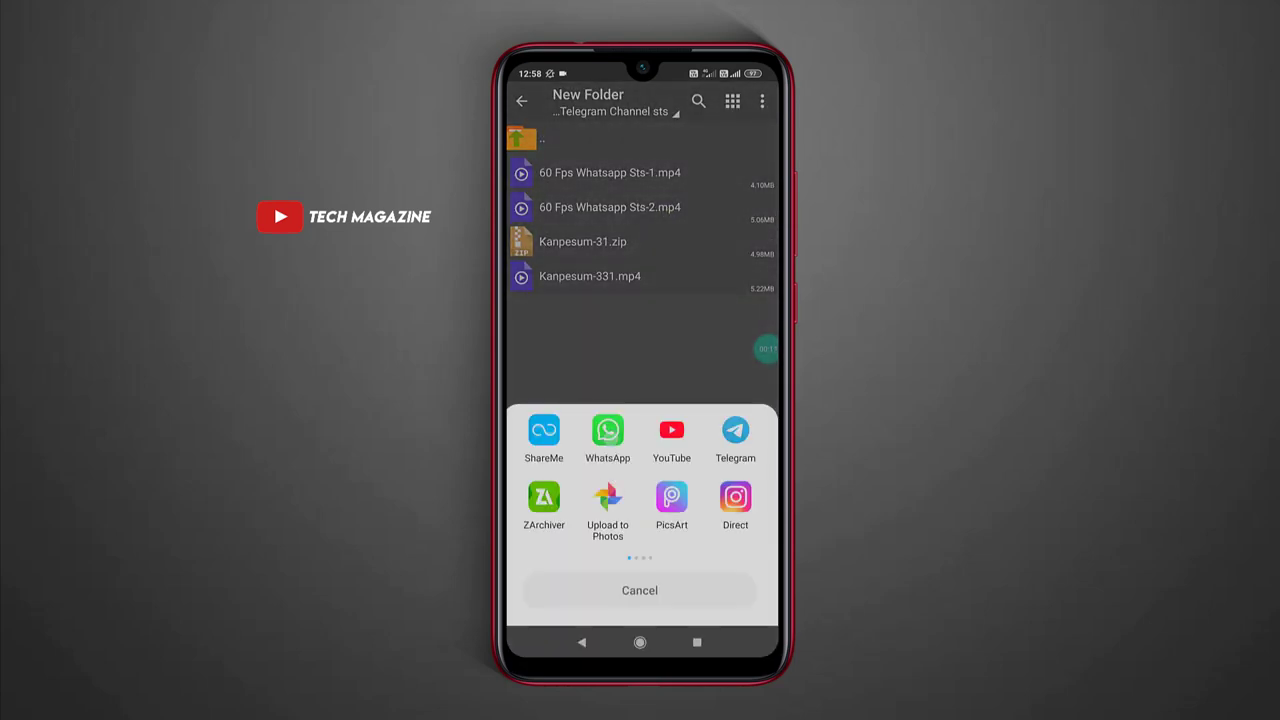
{"action": "left_click", "coordinate": [608, 430]}
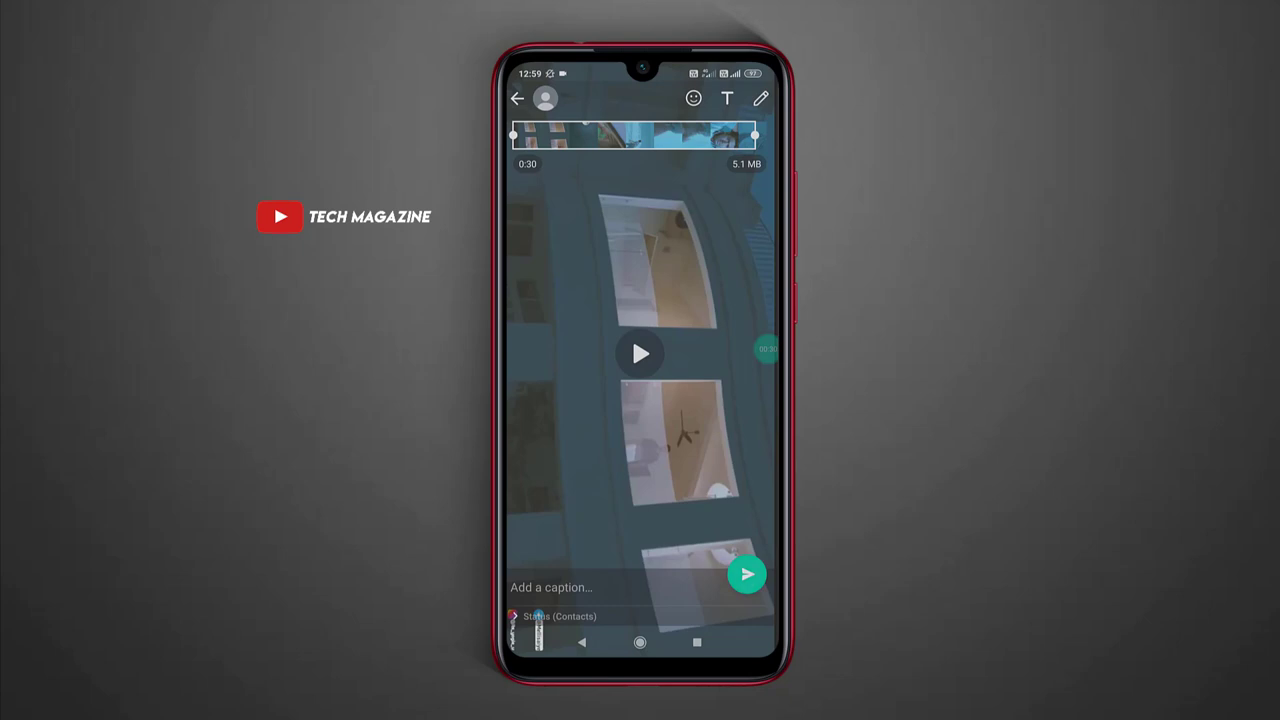
{"action": "left_click", "coordinate": [747, 574]}
{"action": "left_click", "coordinate": [721, 182]}
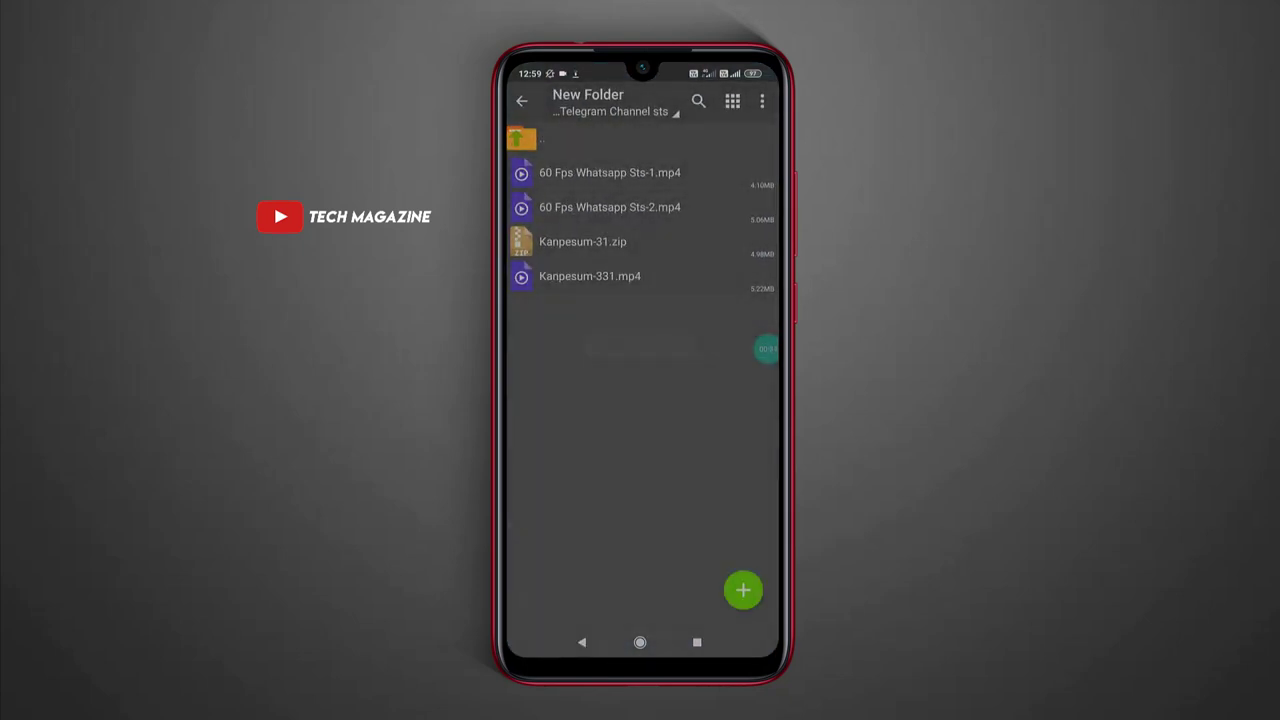
Post the other 60 fps video to WhatsApp status and return to the home screen
{"action": "left_click", "coordinate": [606, 429]}
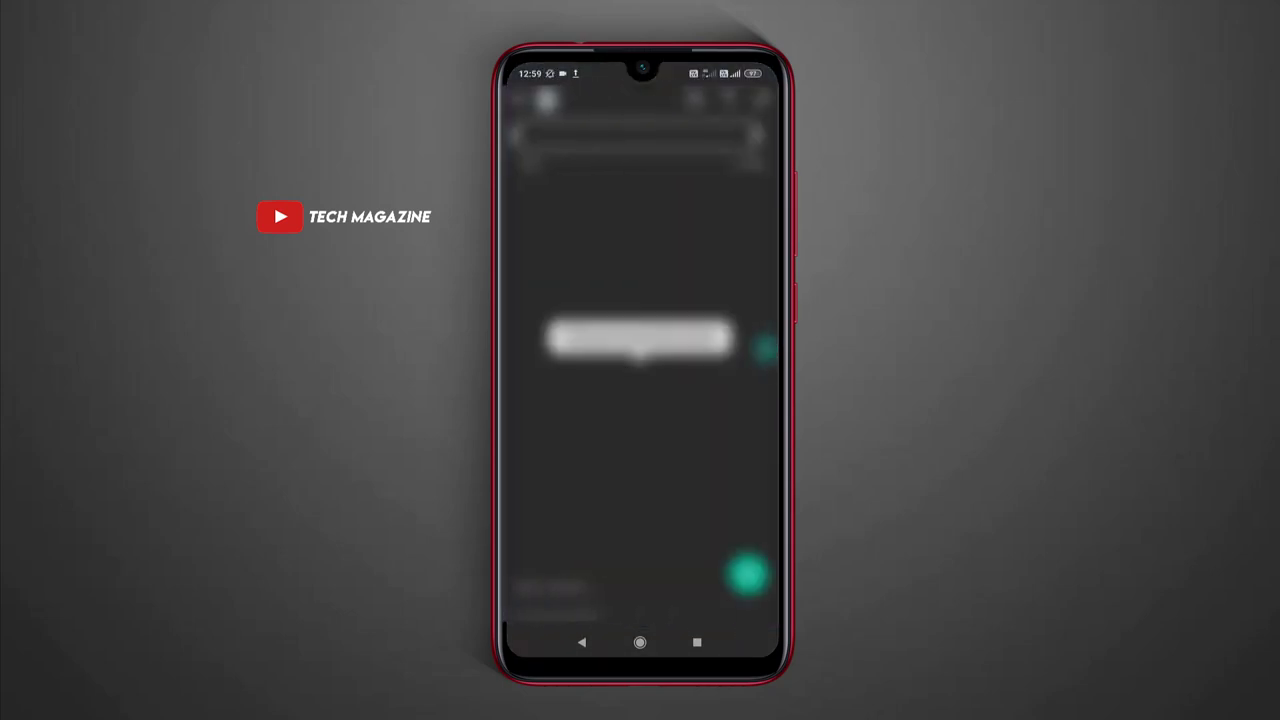
{"action": "left_click", "coordinate": [746, 574]}
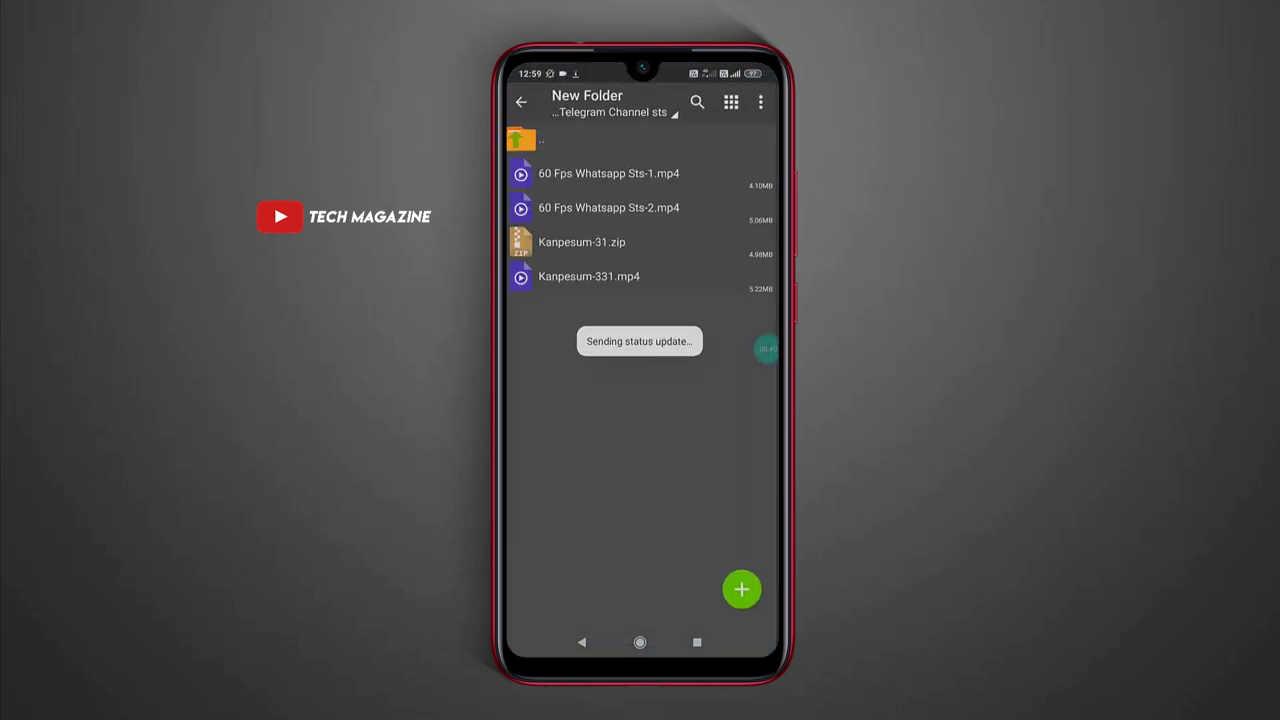
{"action": "left_click", "coordinate": [640, 642]}
Open WhatsApp from its upload notification and view the new My status updates
{"action": "left_click_drag", "start_coordinate": [700, 64], "coordinate": [722, 268]}
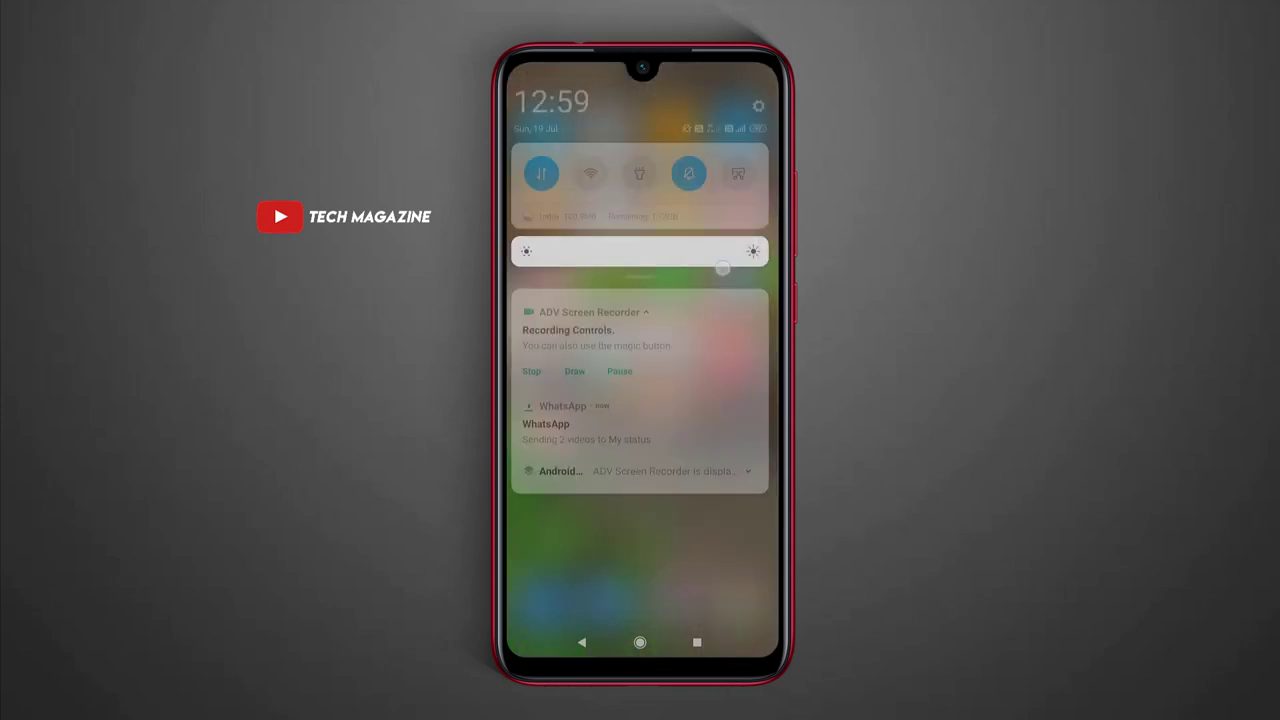
{"action": "left_click", "coordinate": [667, 286]}
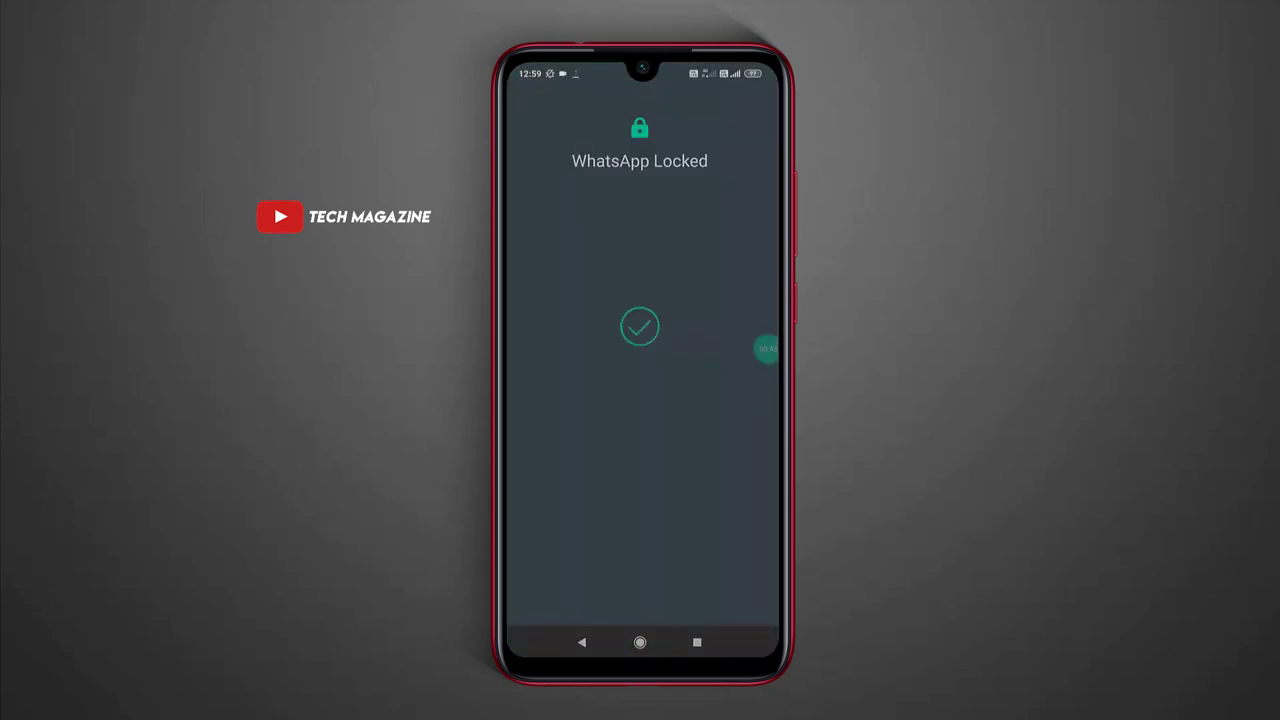
{"action": "left_click", "coordinate": [640, 182]}
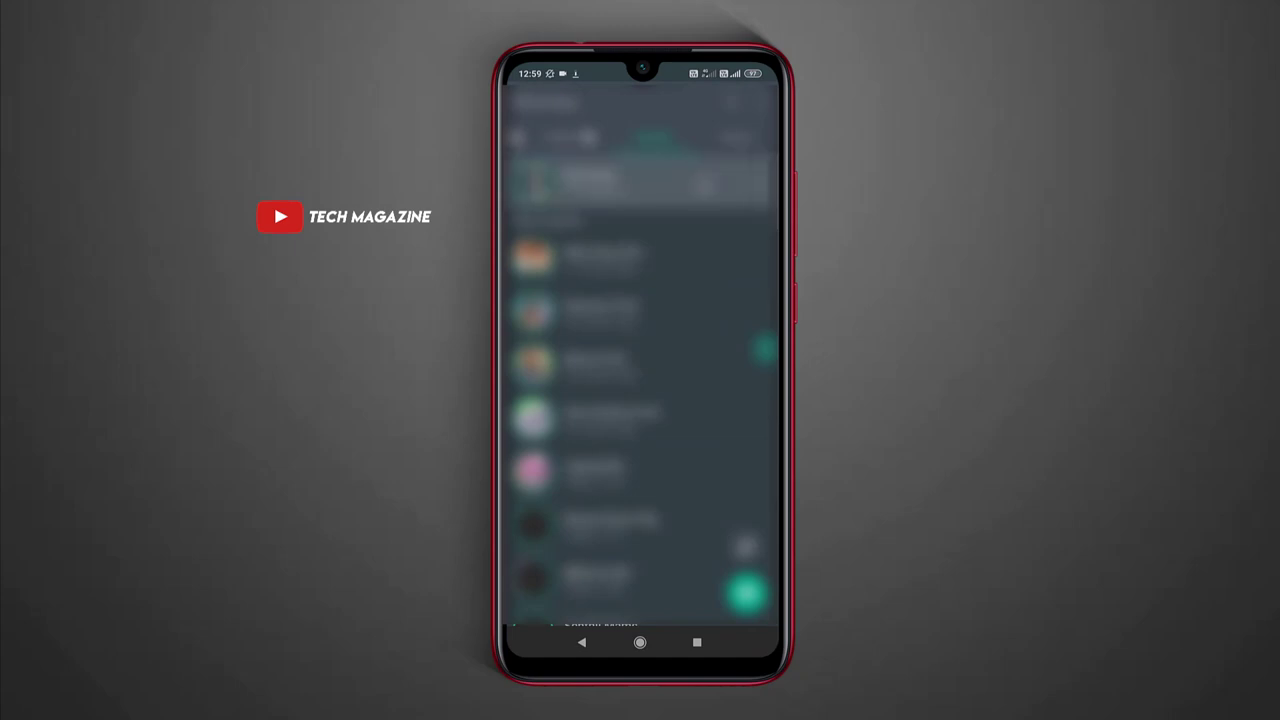
{"action": "key", "text": "Escape"}
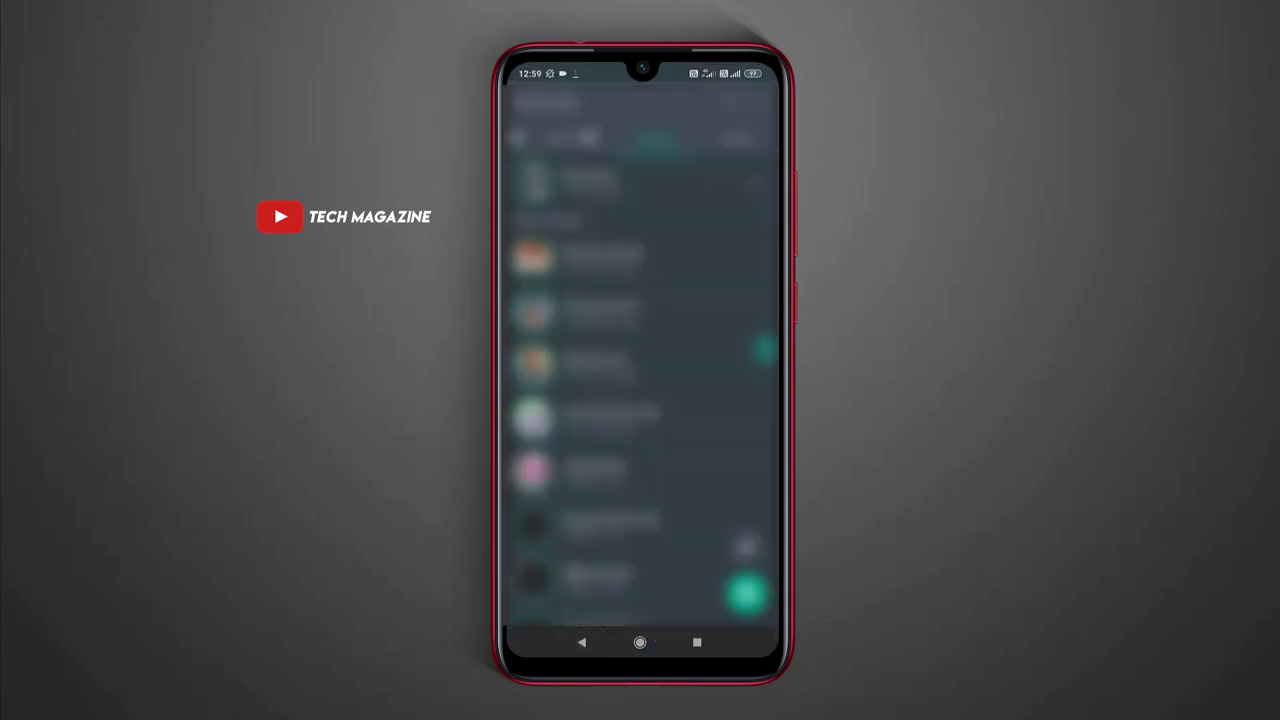
{"action": "left_click", "coordinate": [575, 180]}
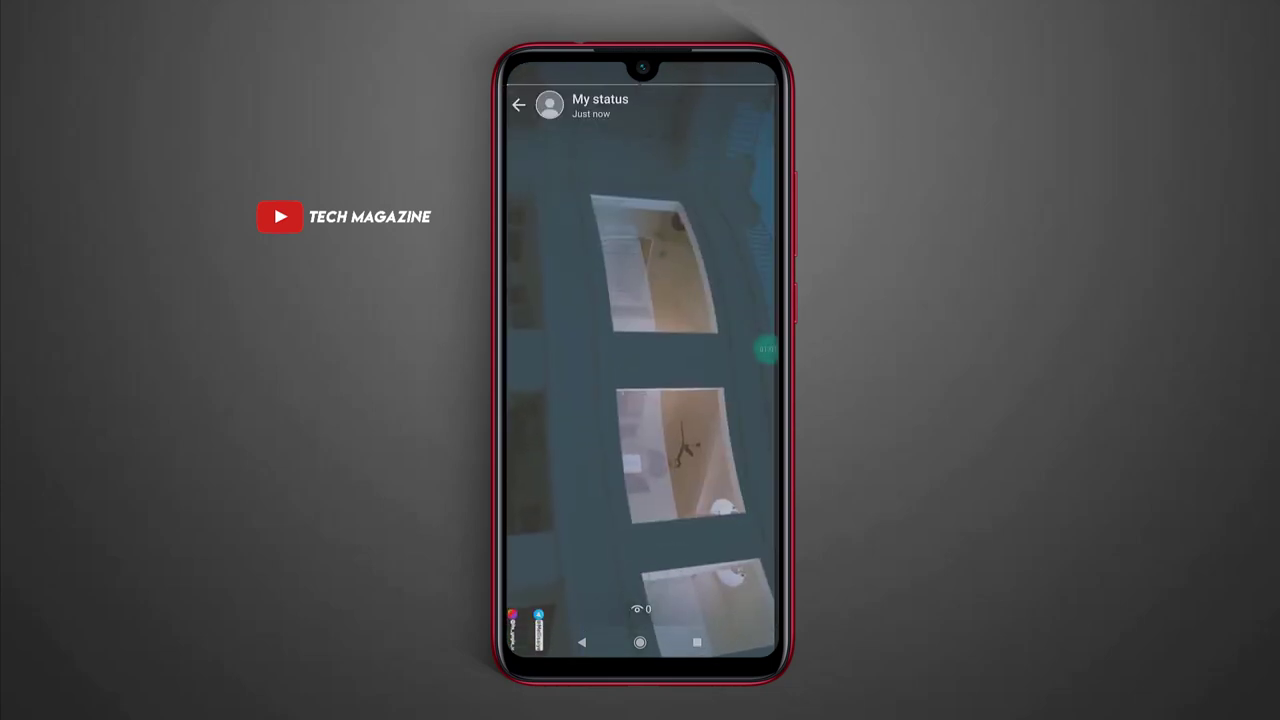